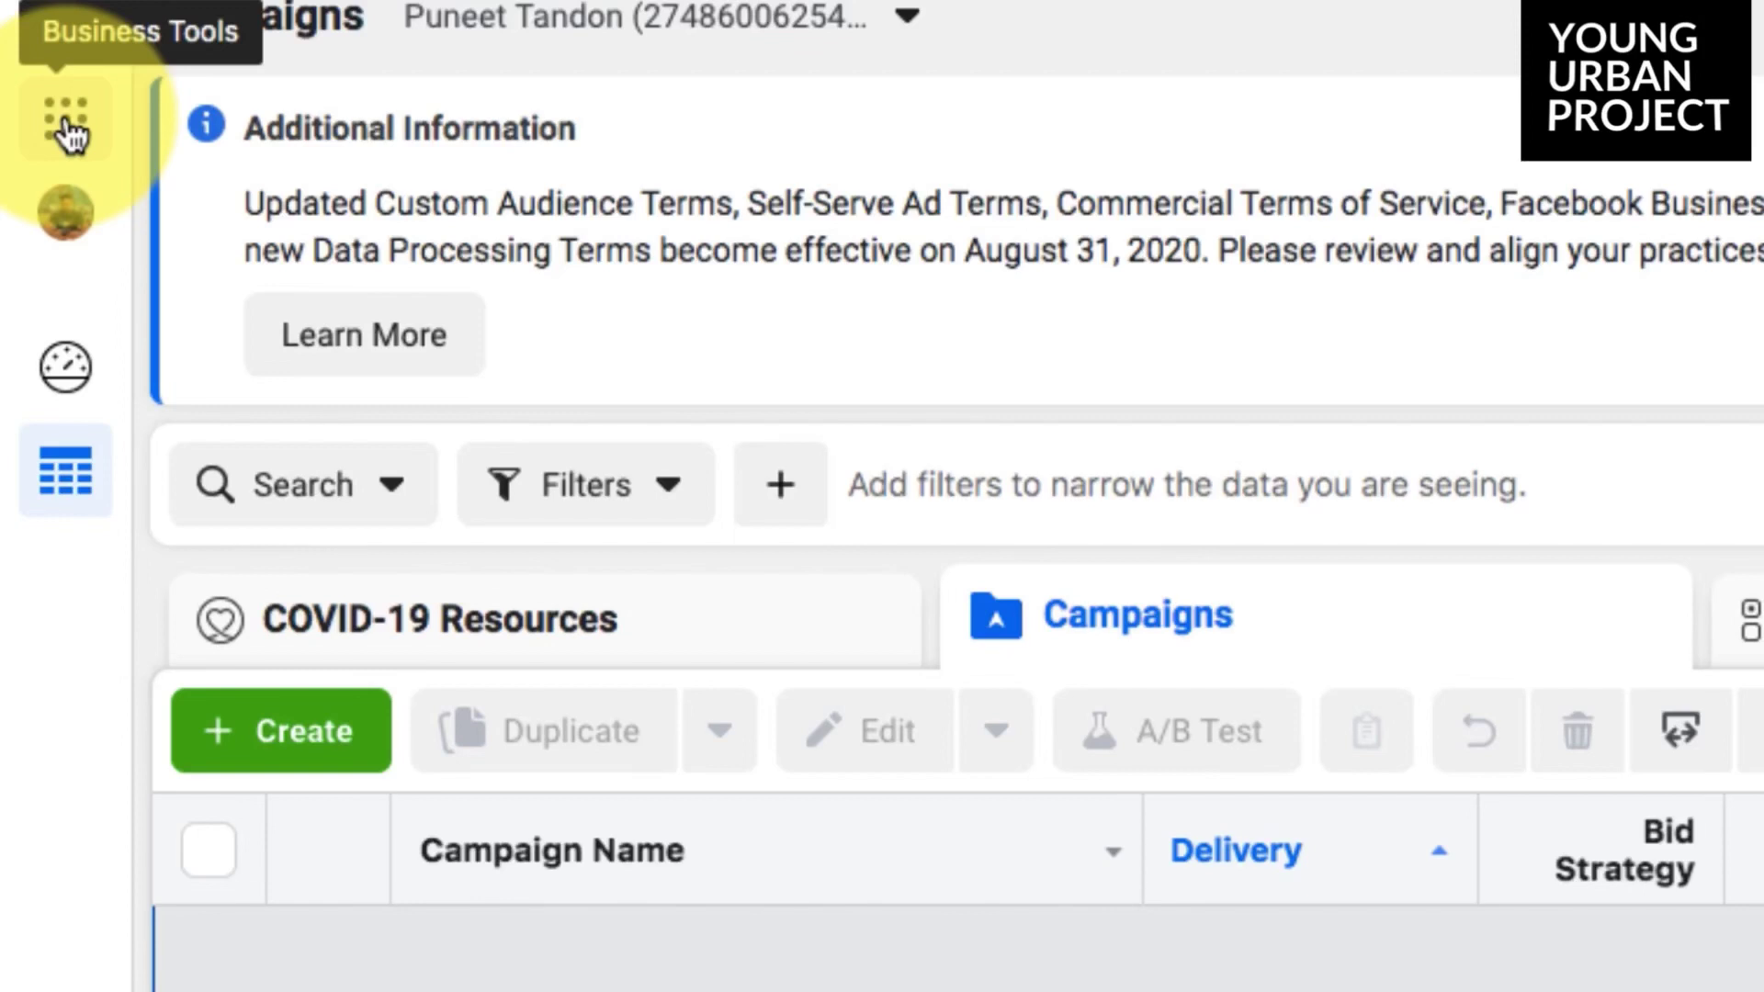
# Step: Open Audience Insights from the Business Tools menu under Analyze and Report
pyautogui.click(66, 119)
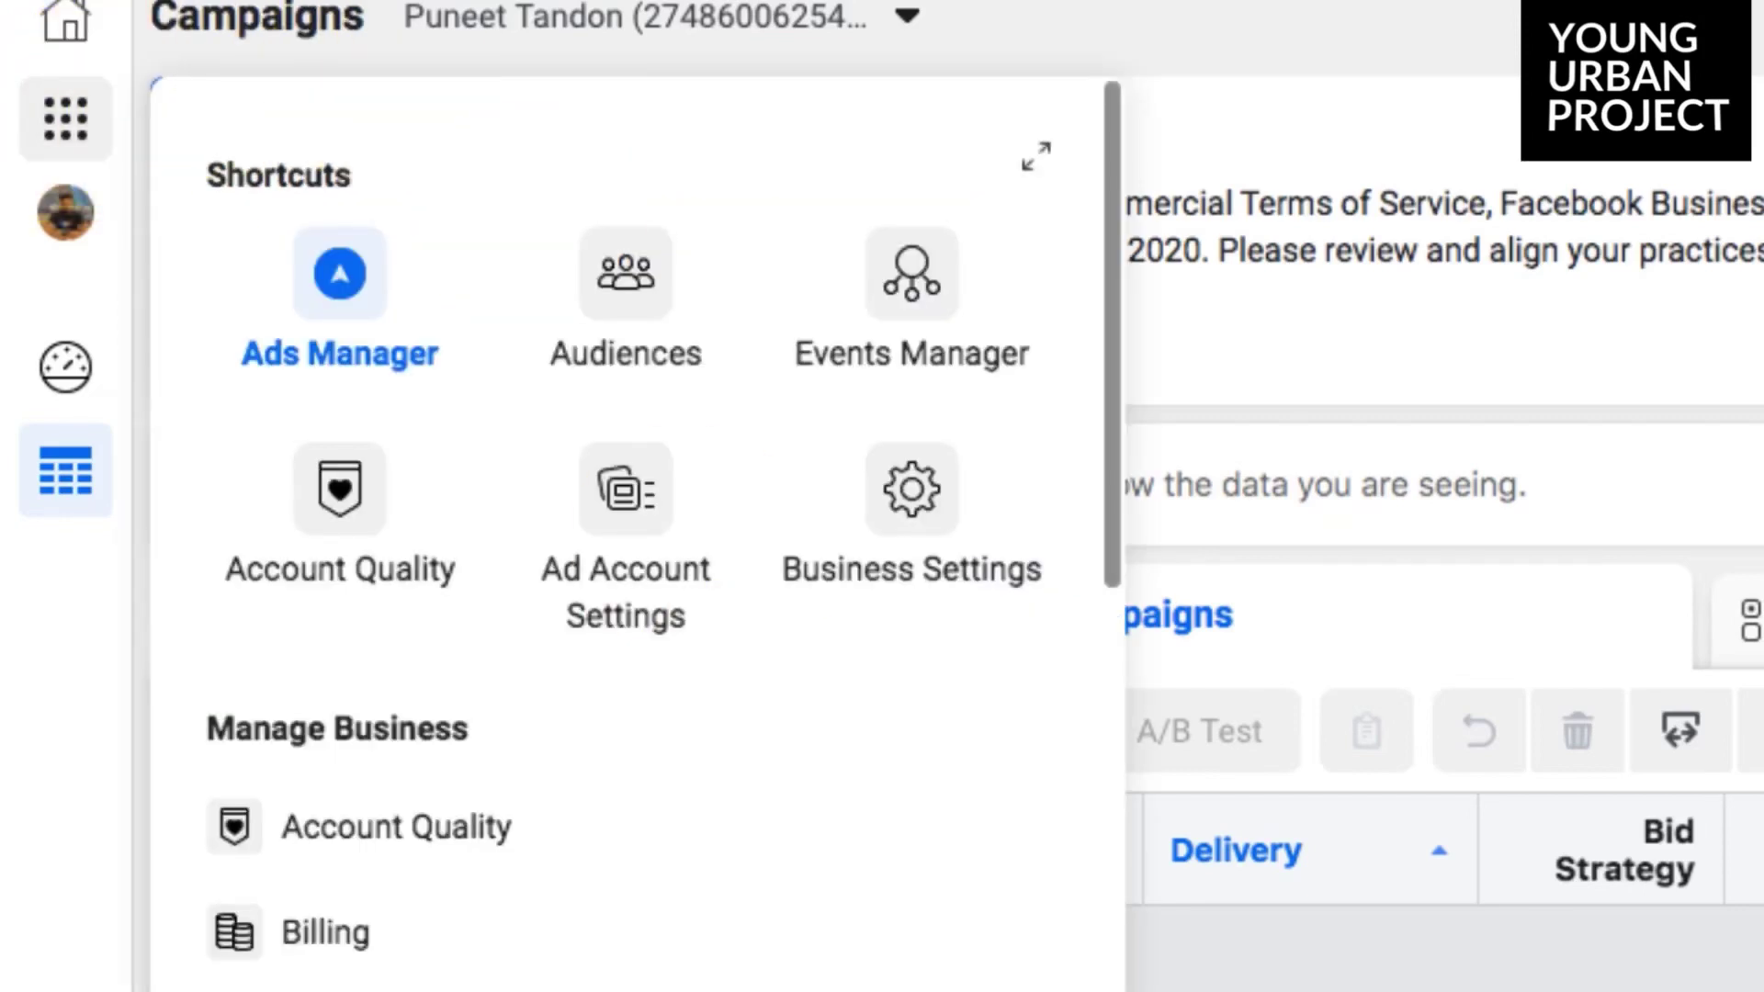
pyautogui.scroll(-10, 625, 515)
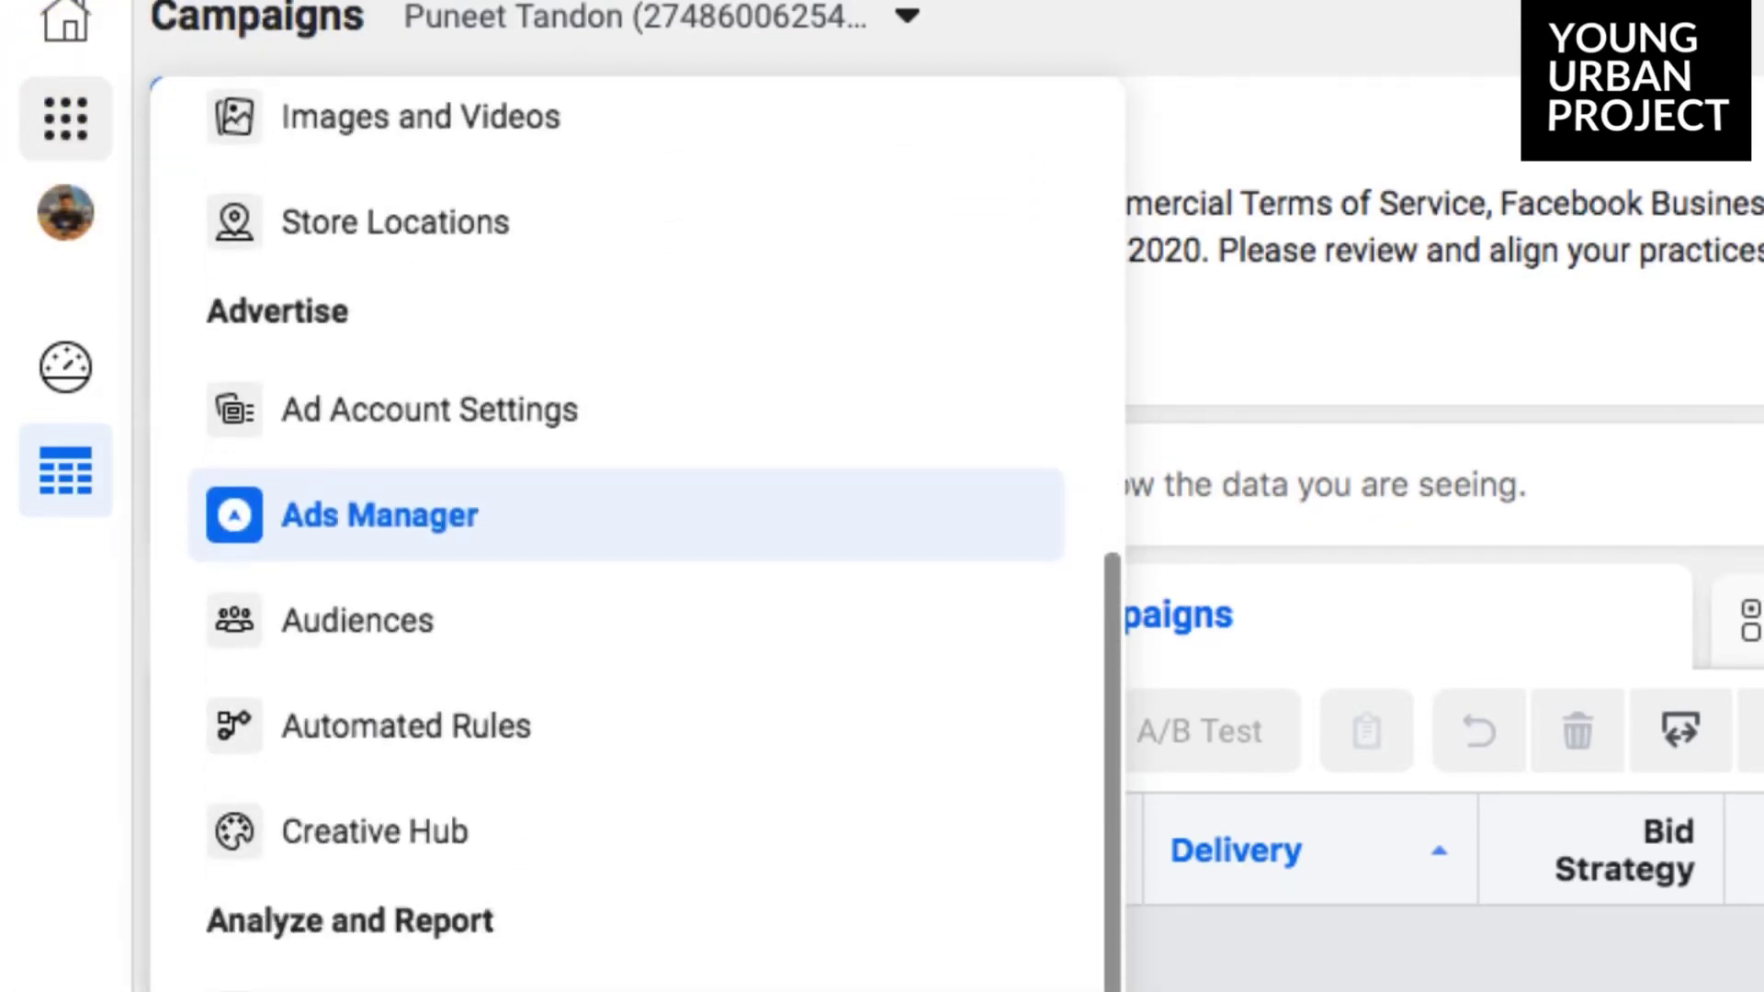
pyautogui.scroll(-5, 625, 515)
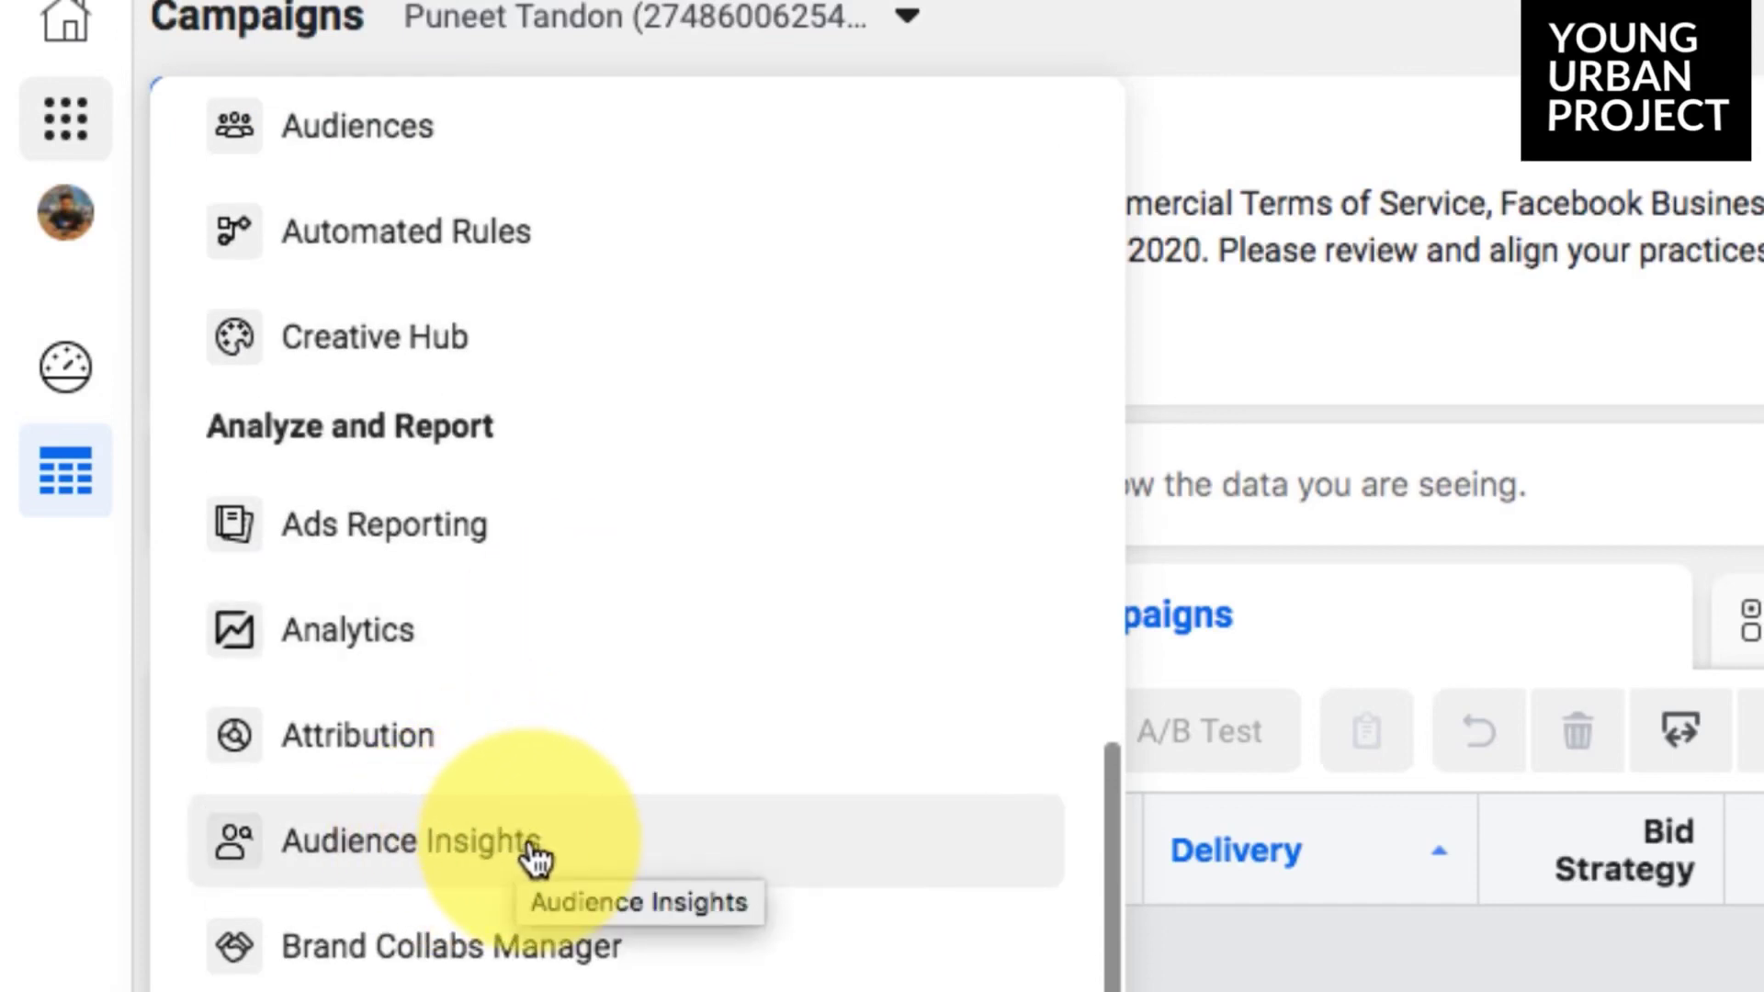
pyautogui.click(532, 859)
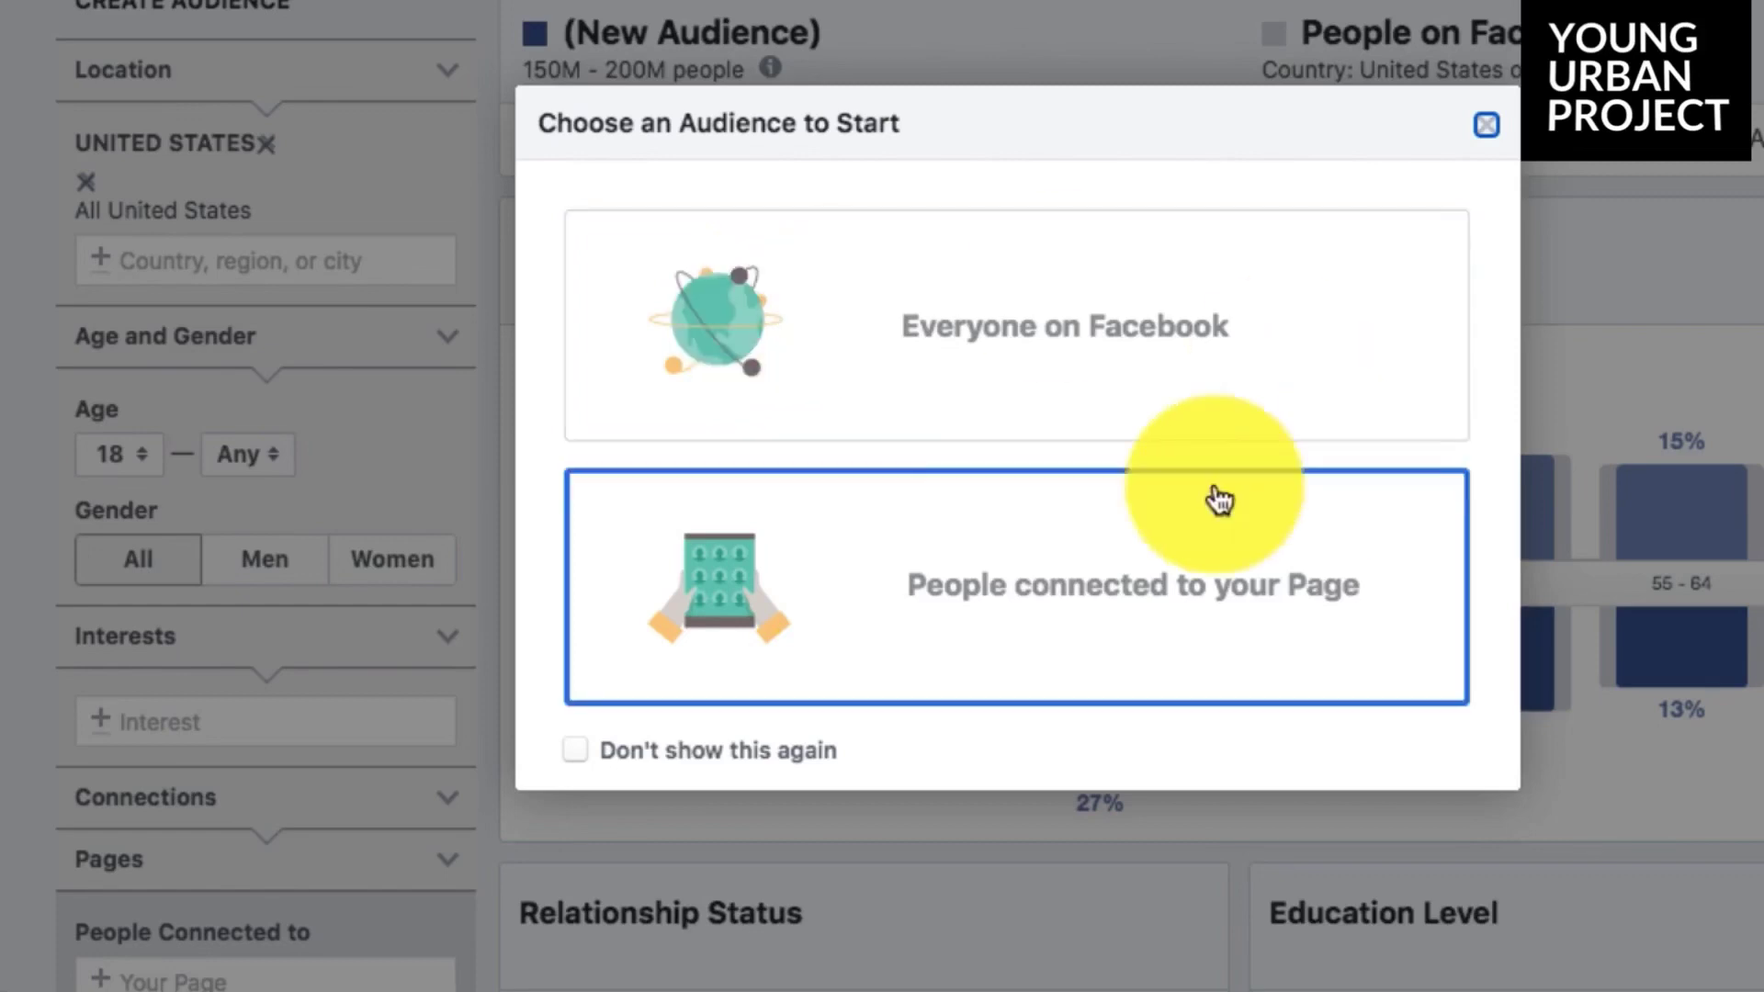
# Step: Start a new audience from Everyone on Facebook
pyautogui.click(1090, 340)
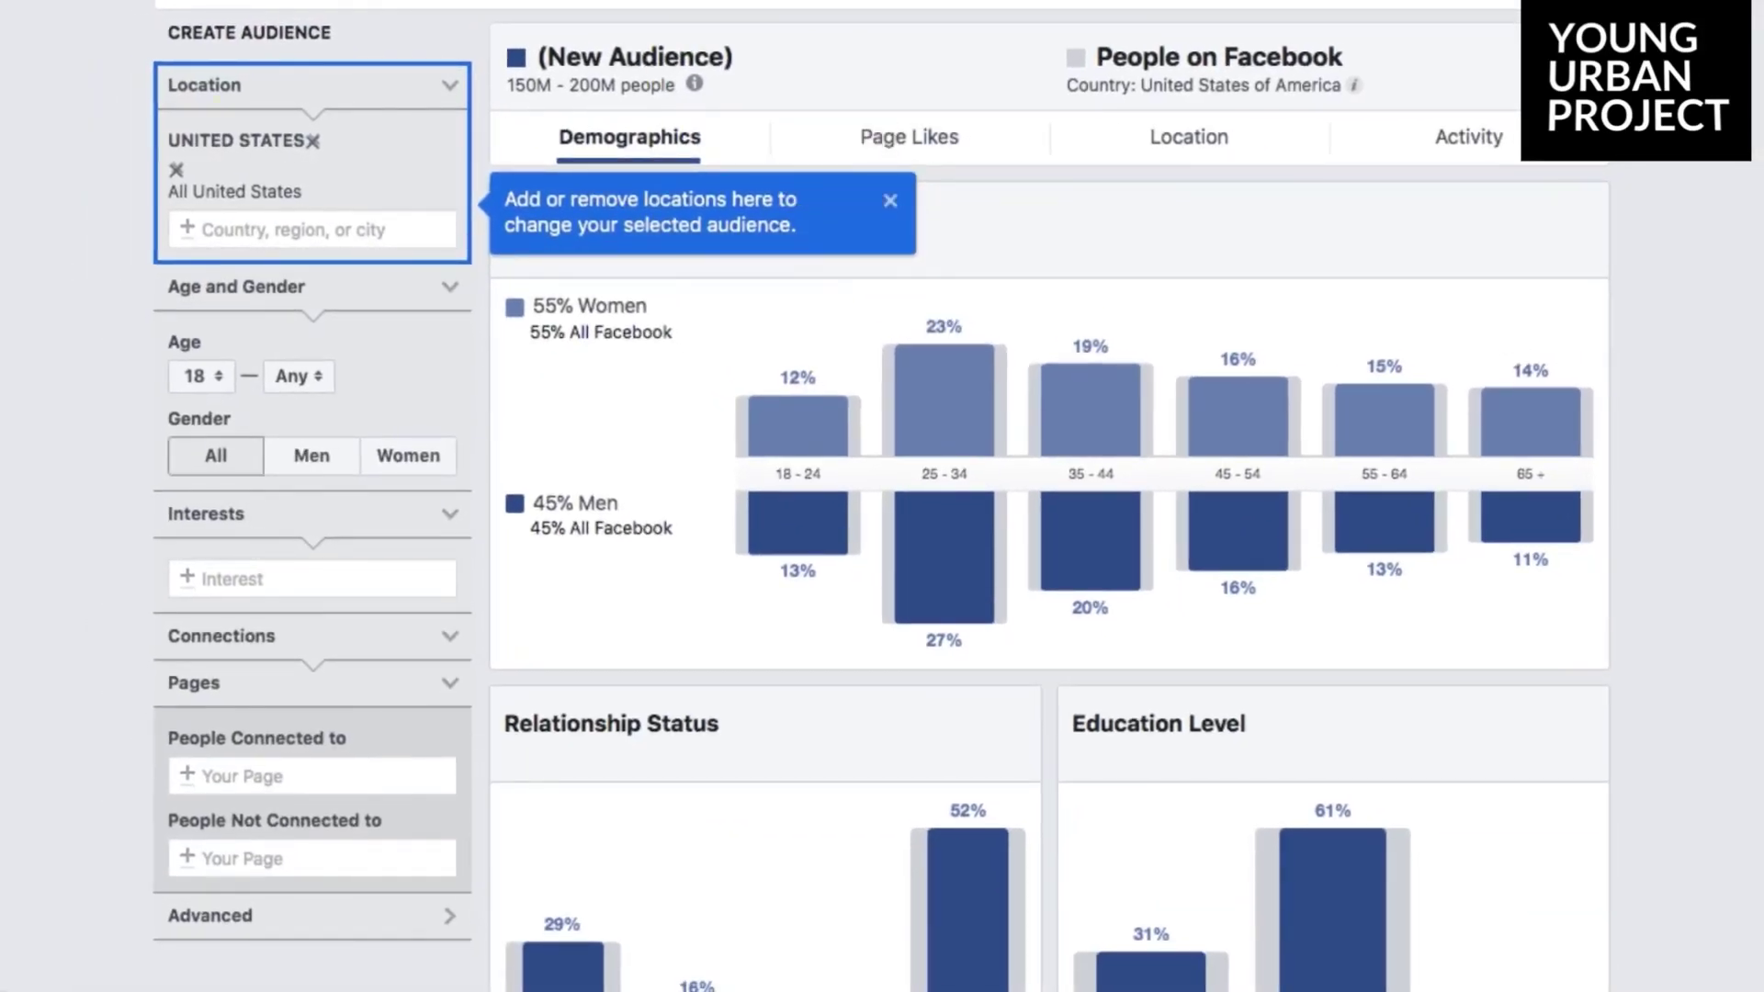
pyautogui.scroll(-6, 1365, 480)
pyautogui.scroll(6, 1365, 478)
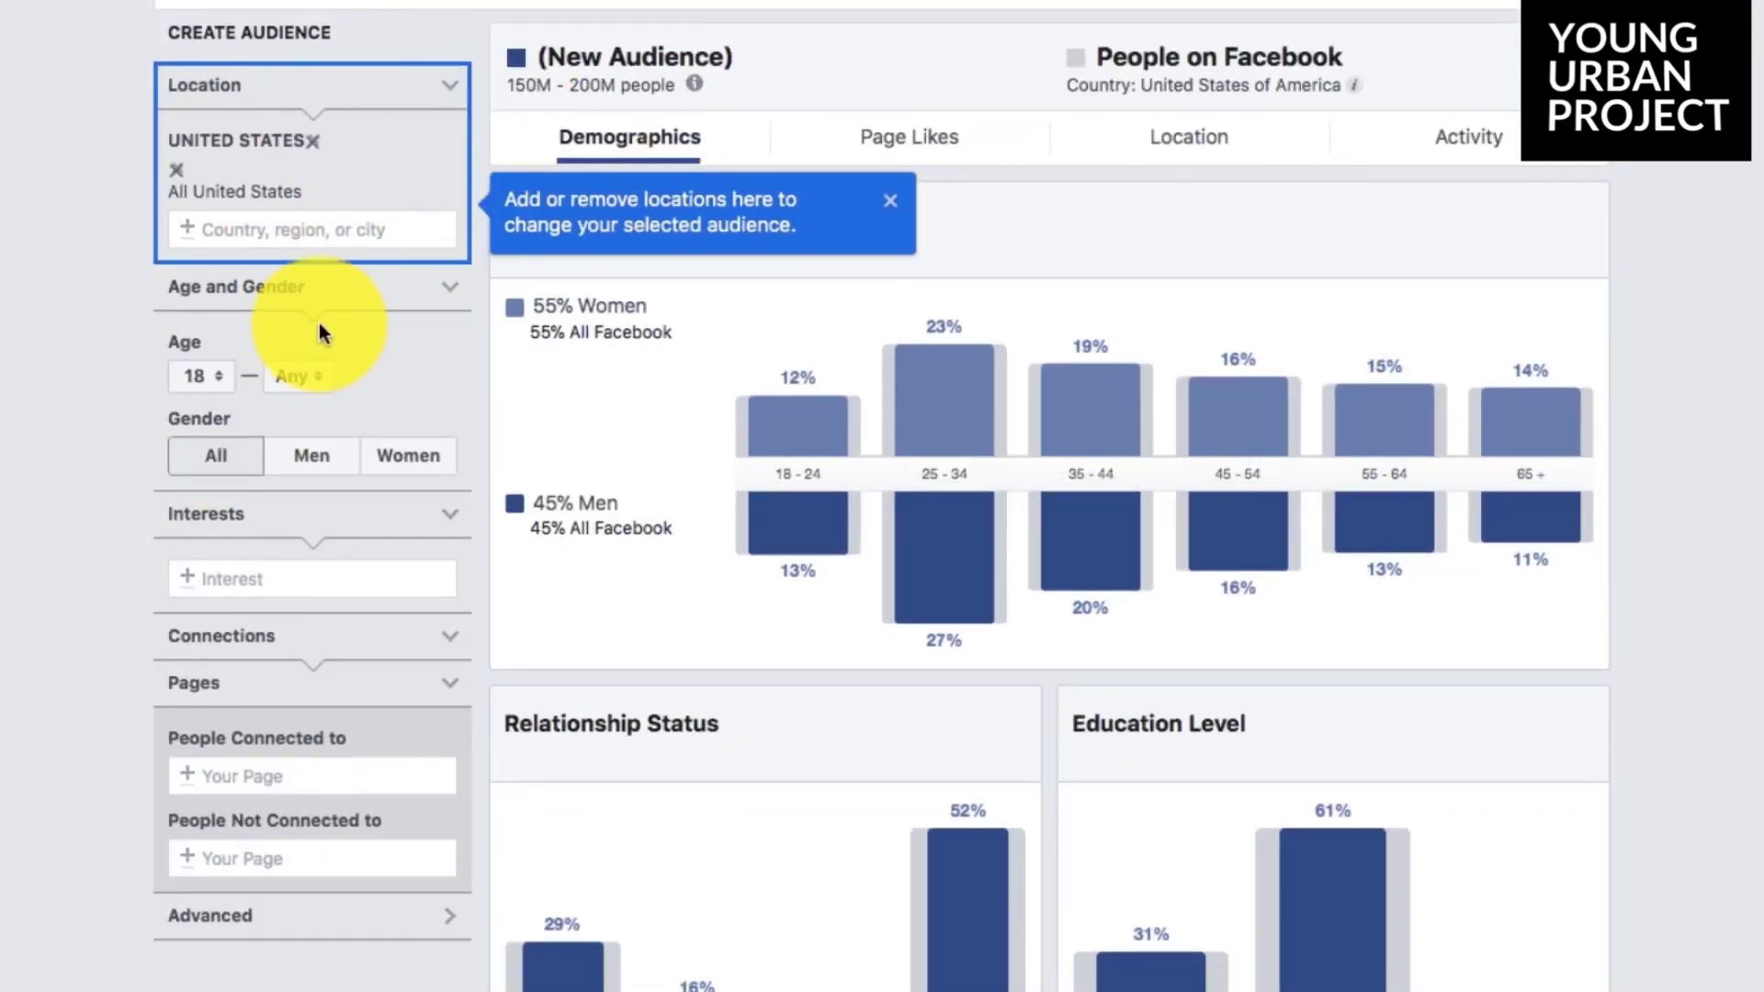
pyautogui.scroll(-3, 318, 325)
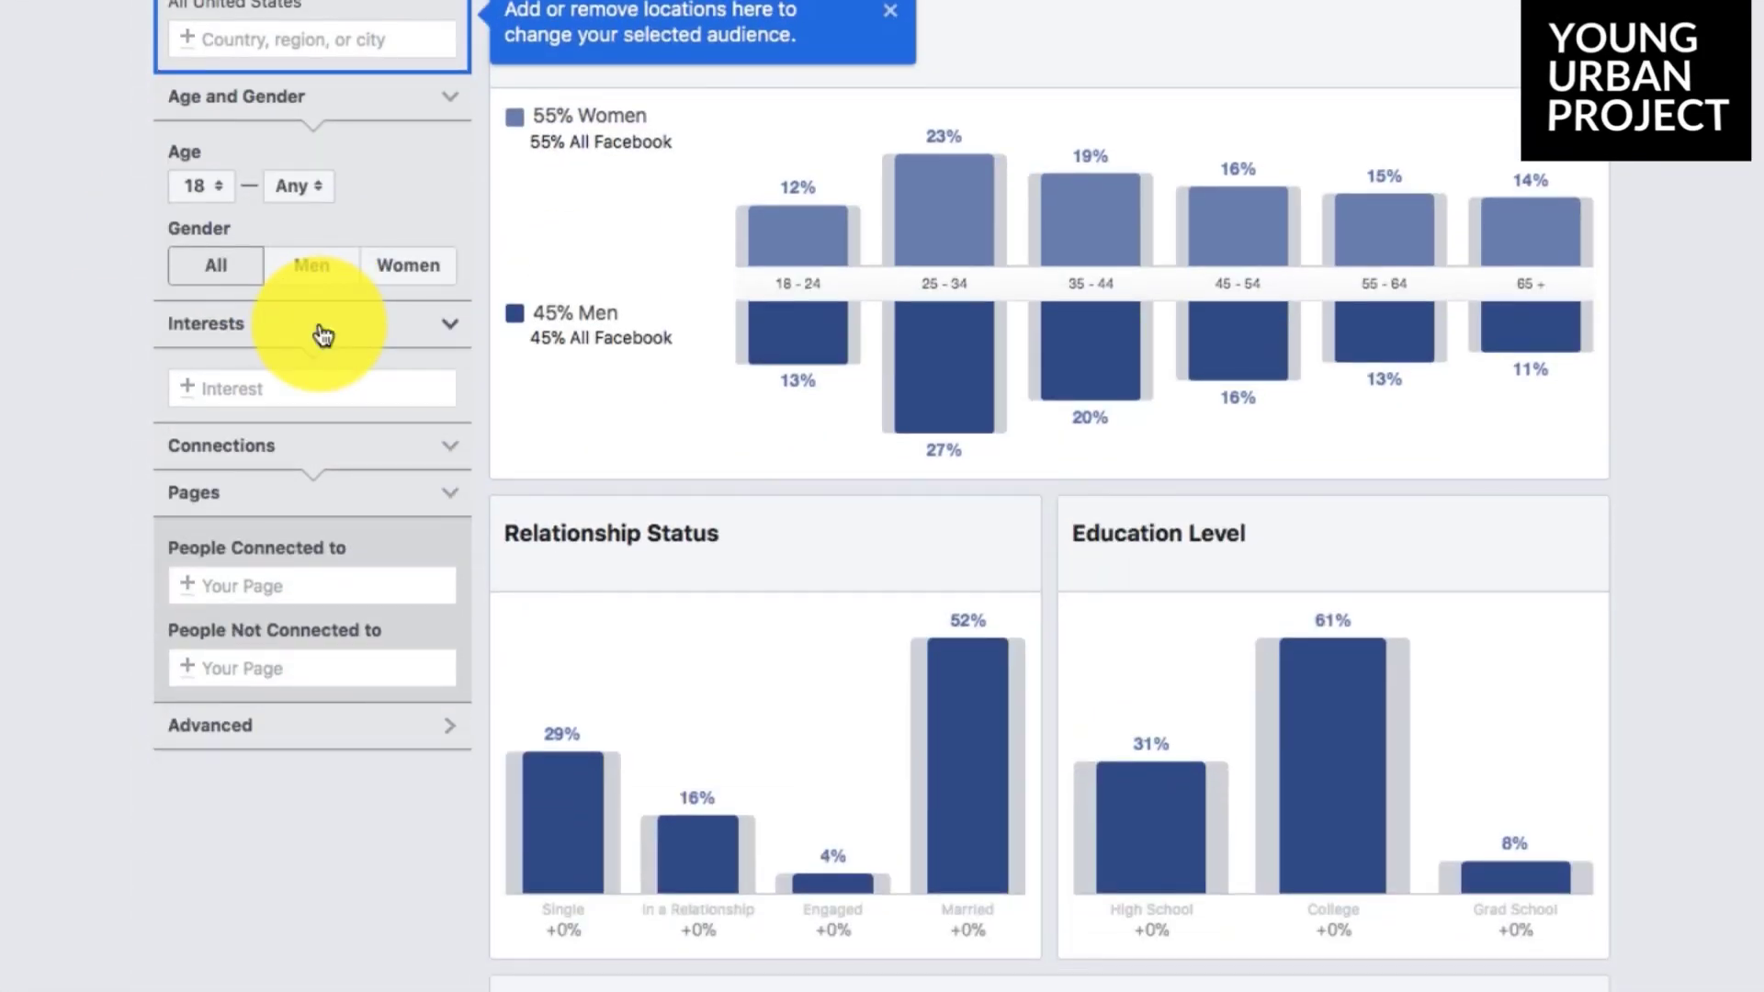
pyautogui.scroll(3, 322, 335)
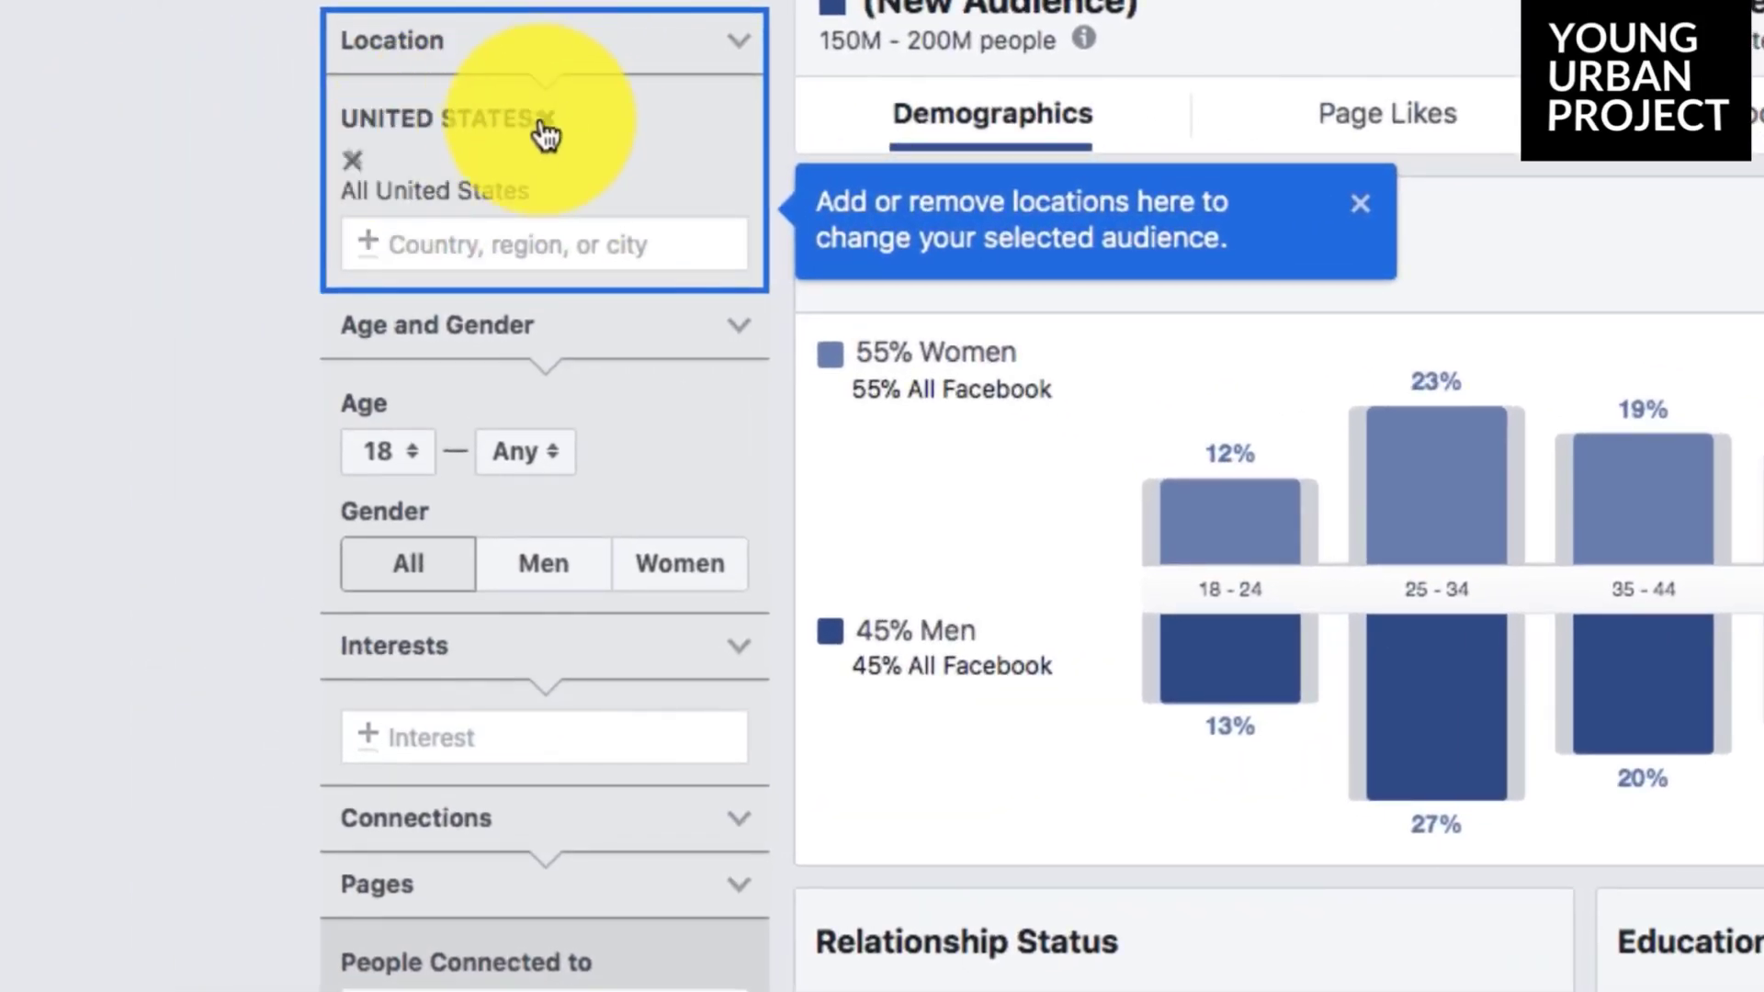
# Step: Remove United States from the Location filter and glance at the interest categories list
pyautogui.click(544, 124)
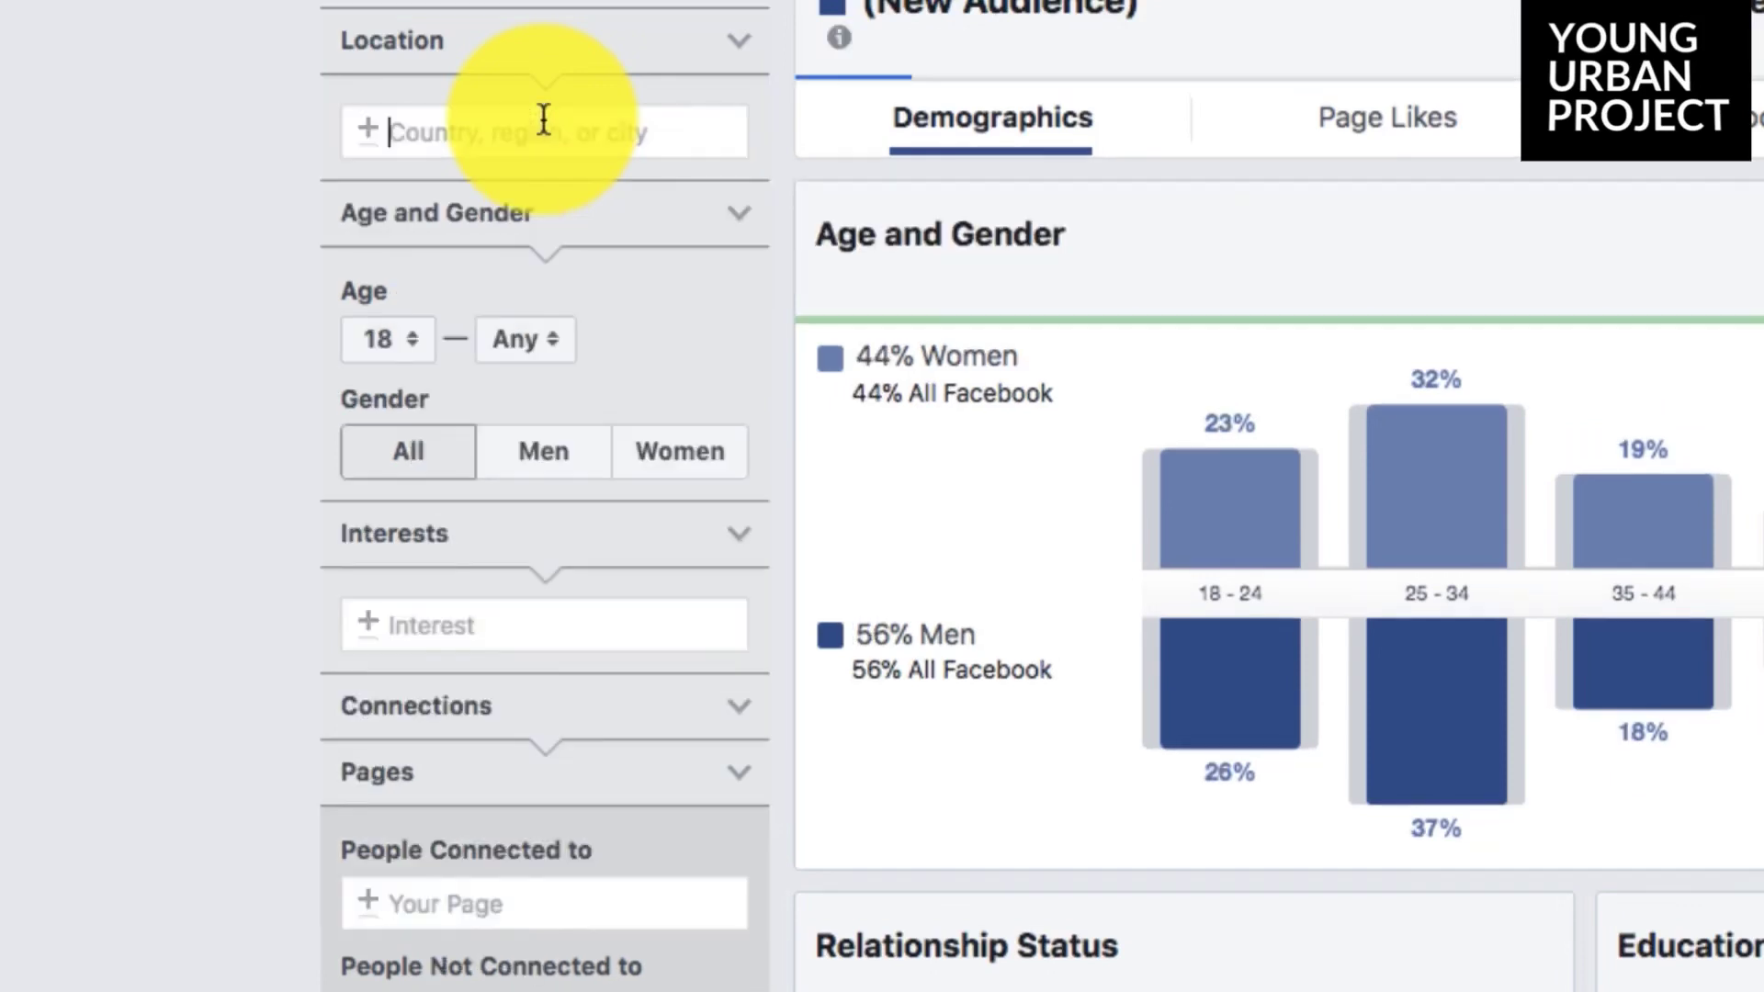
pyautogui.click(531, 131)
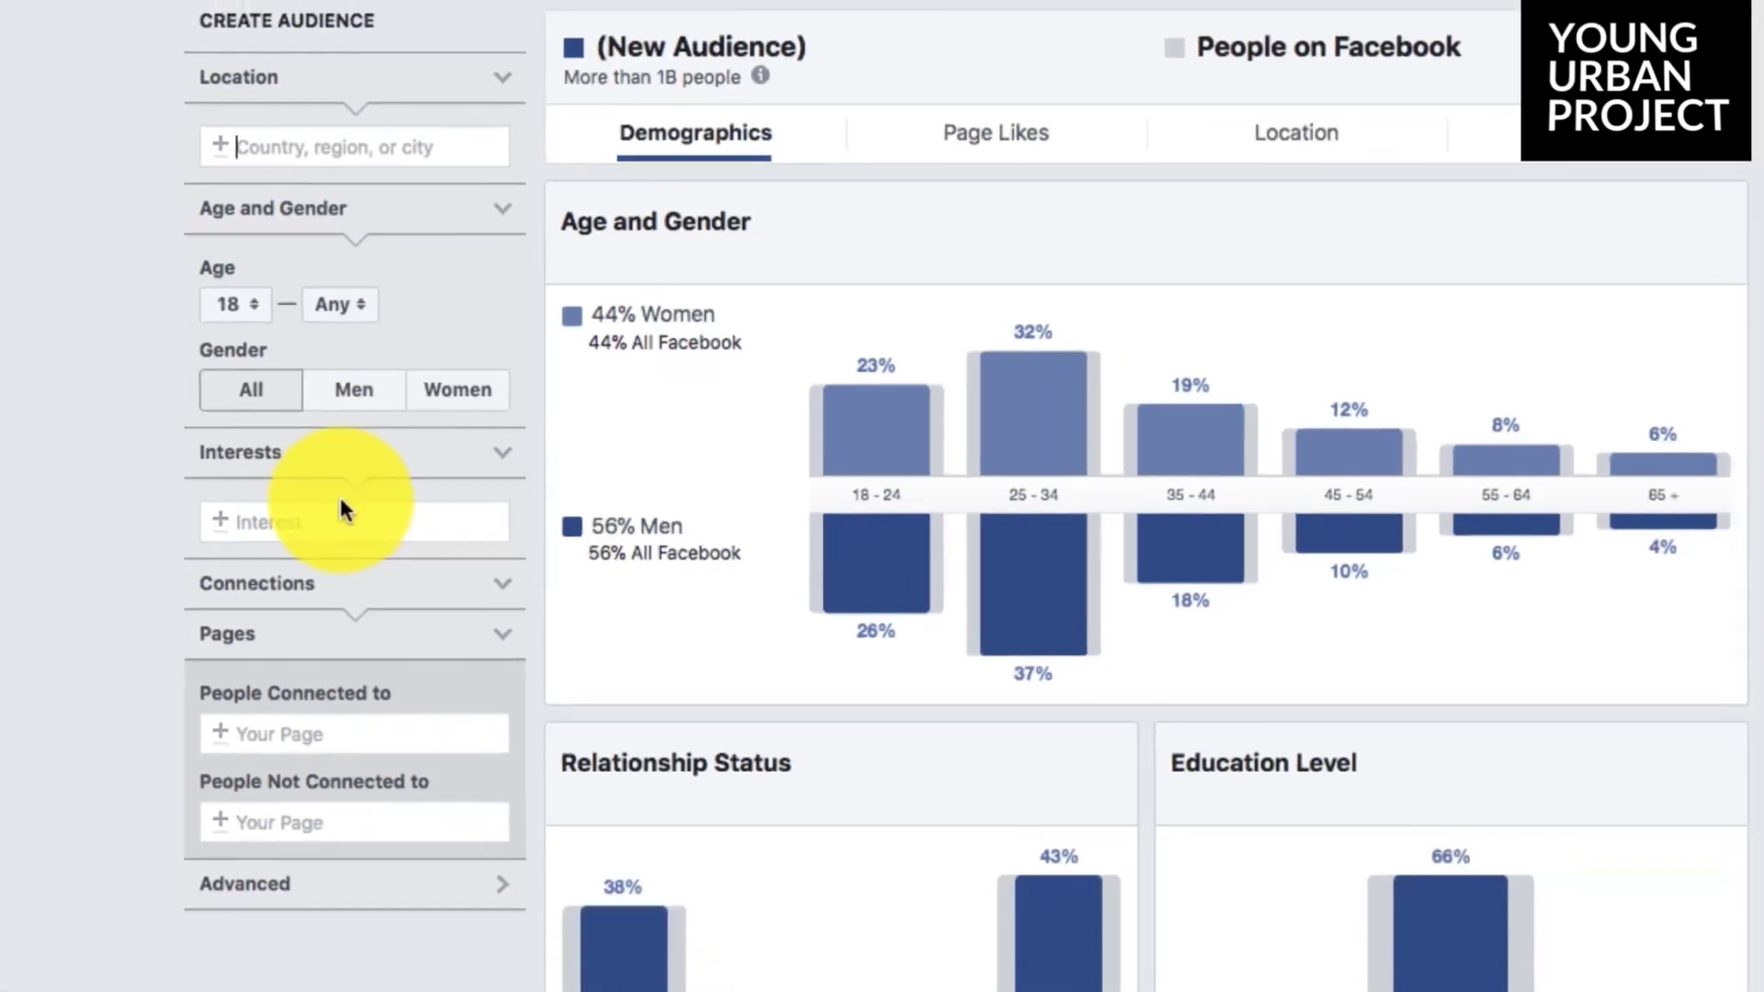
pyautogui.scroll(-3, 520, 625)
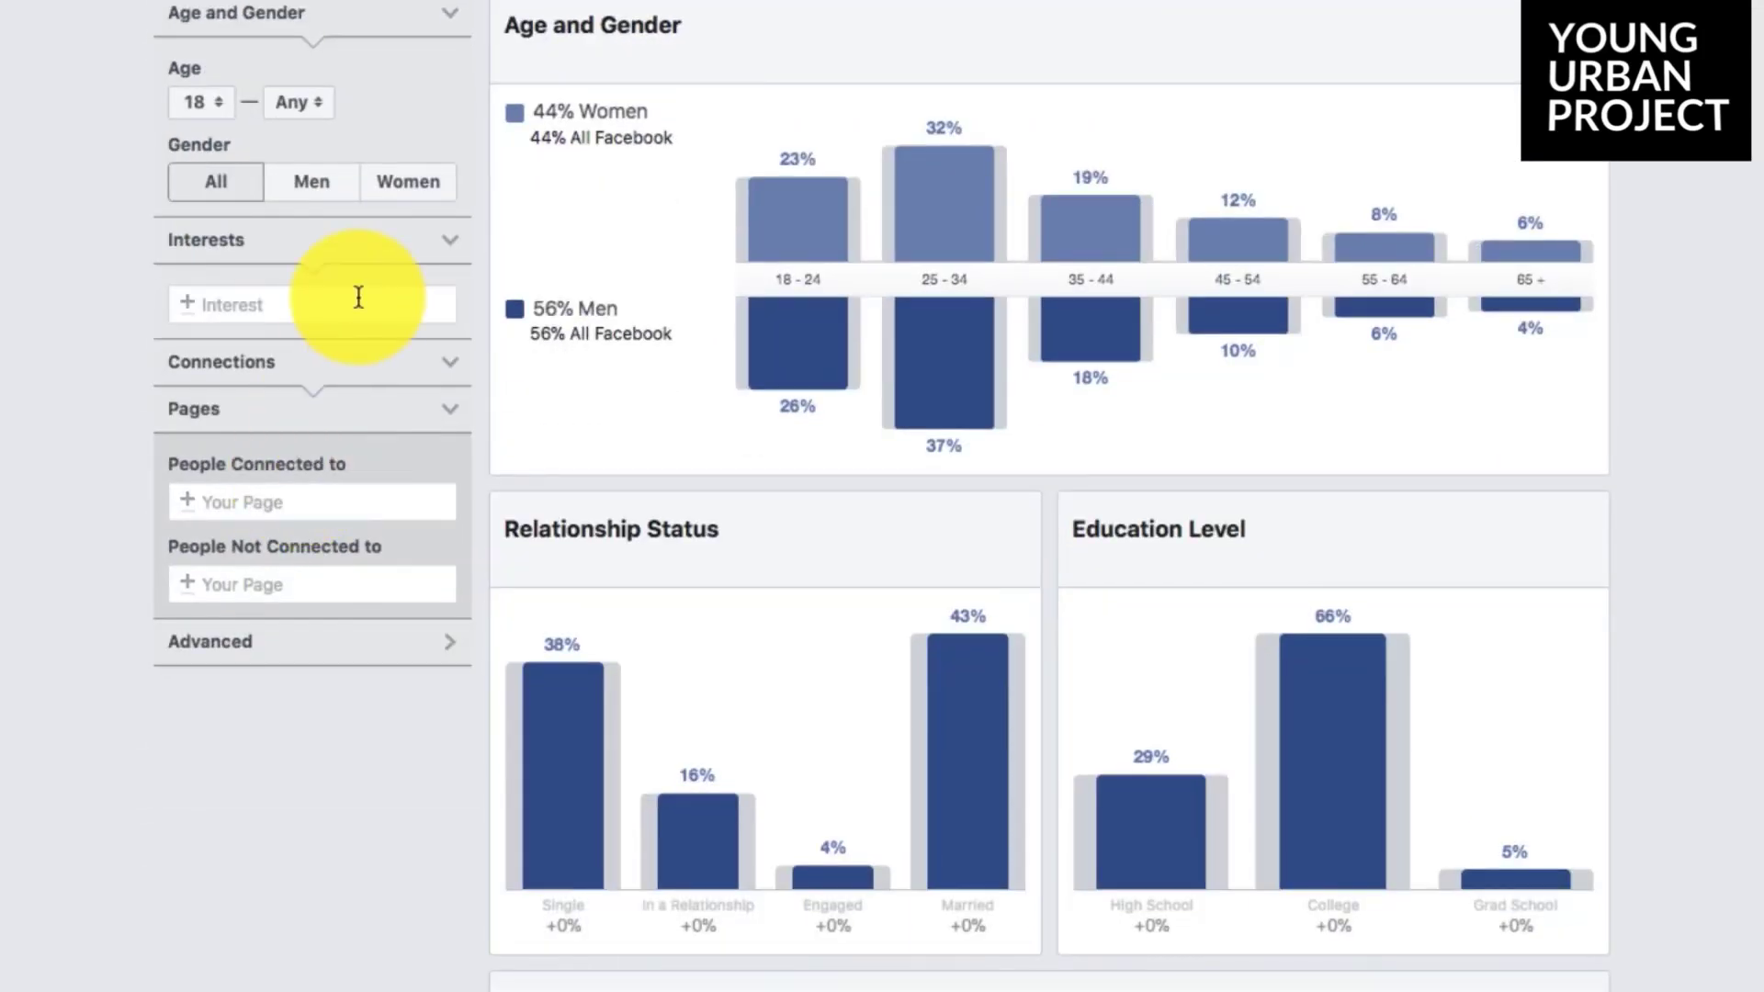
pyautogui.click(239, 306)
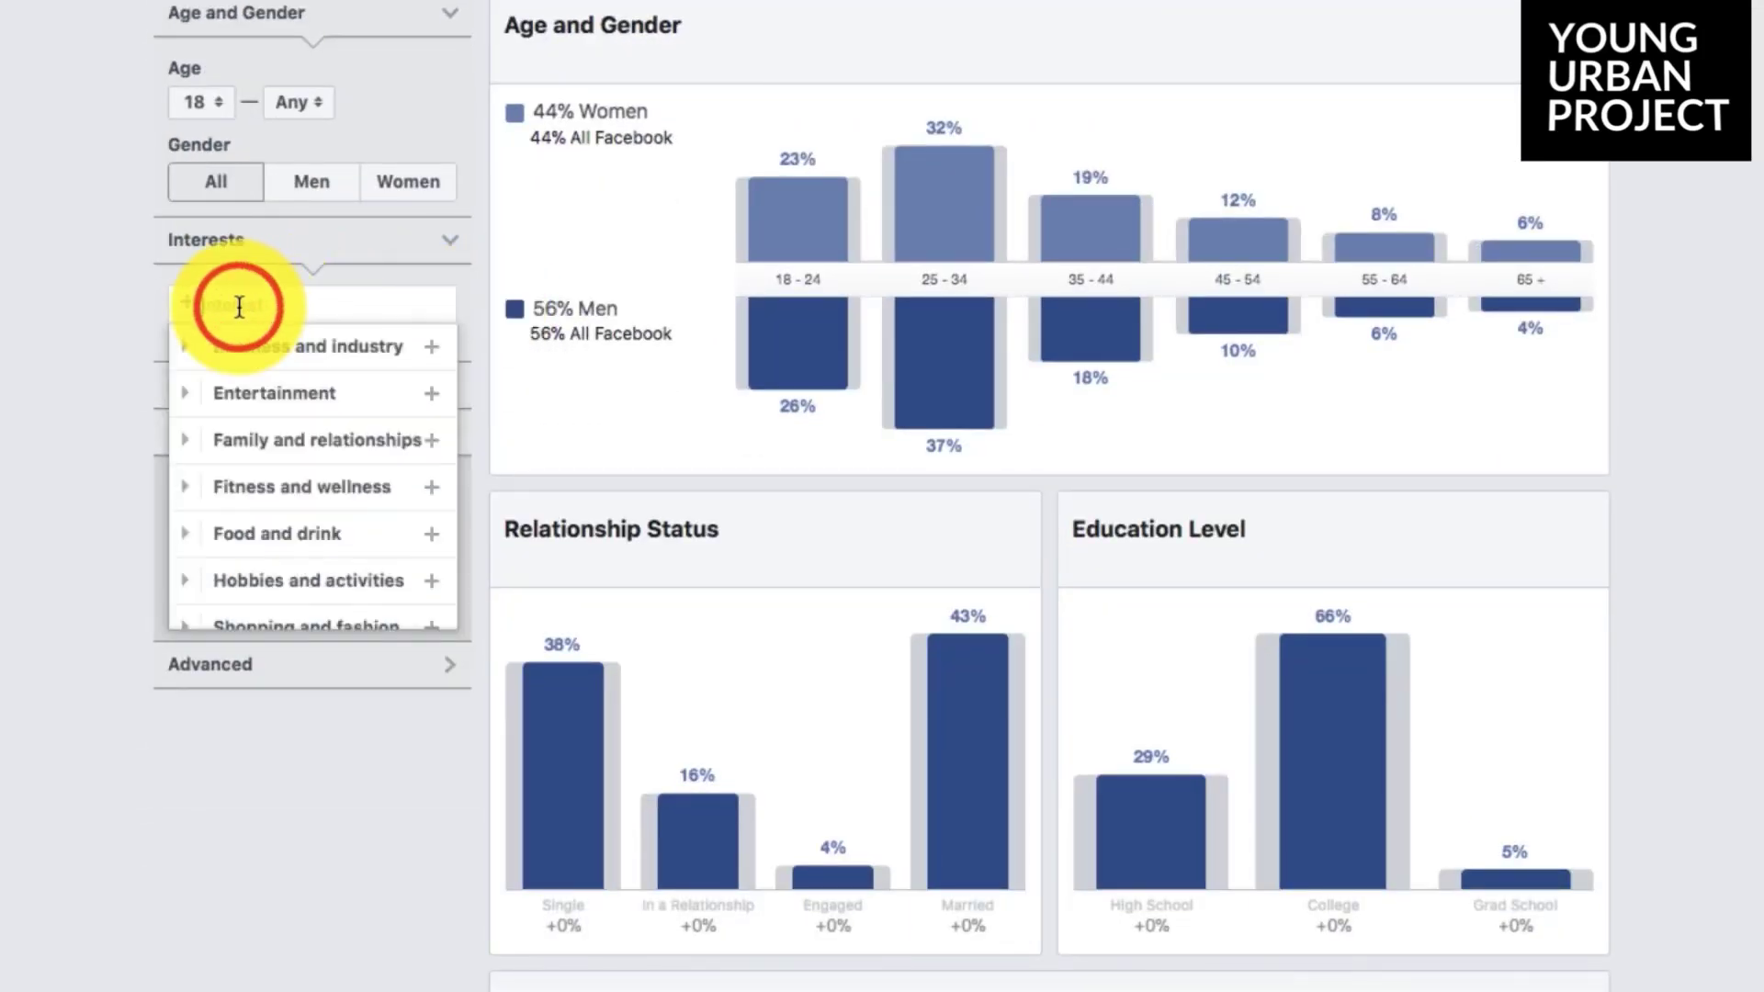
pyautogui.click(45, 329)
pyautogui.scroll(4, 1105, 203)
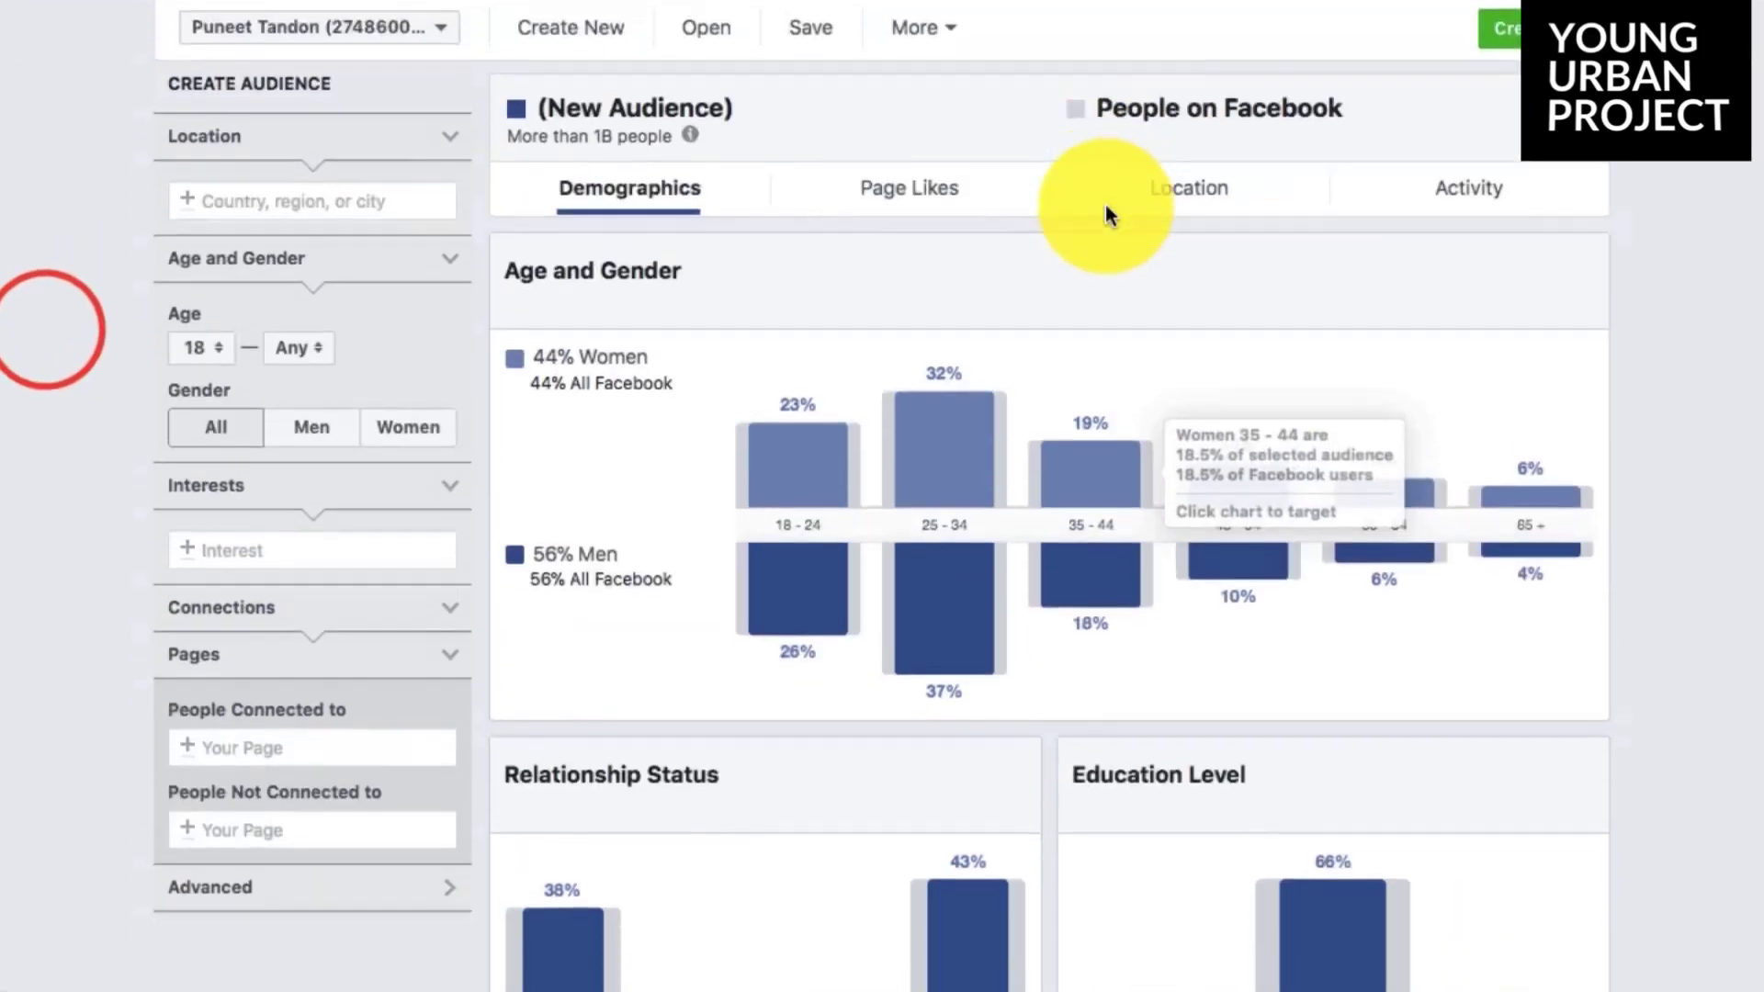
pyautogui.scroll(-1, 1105, 205)
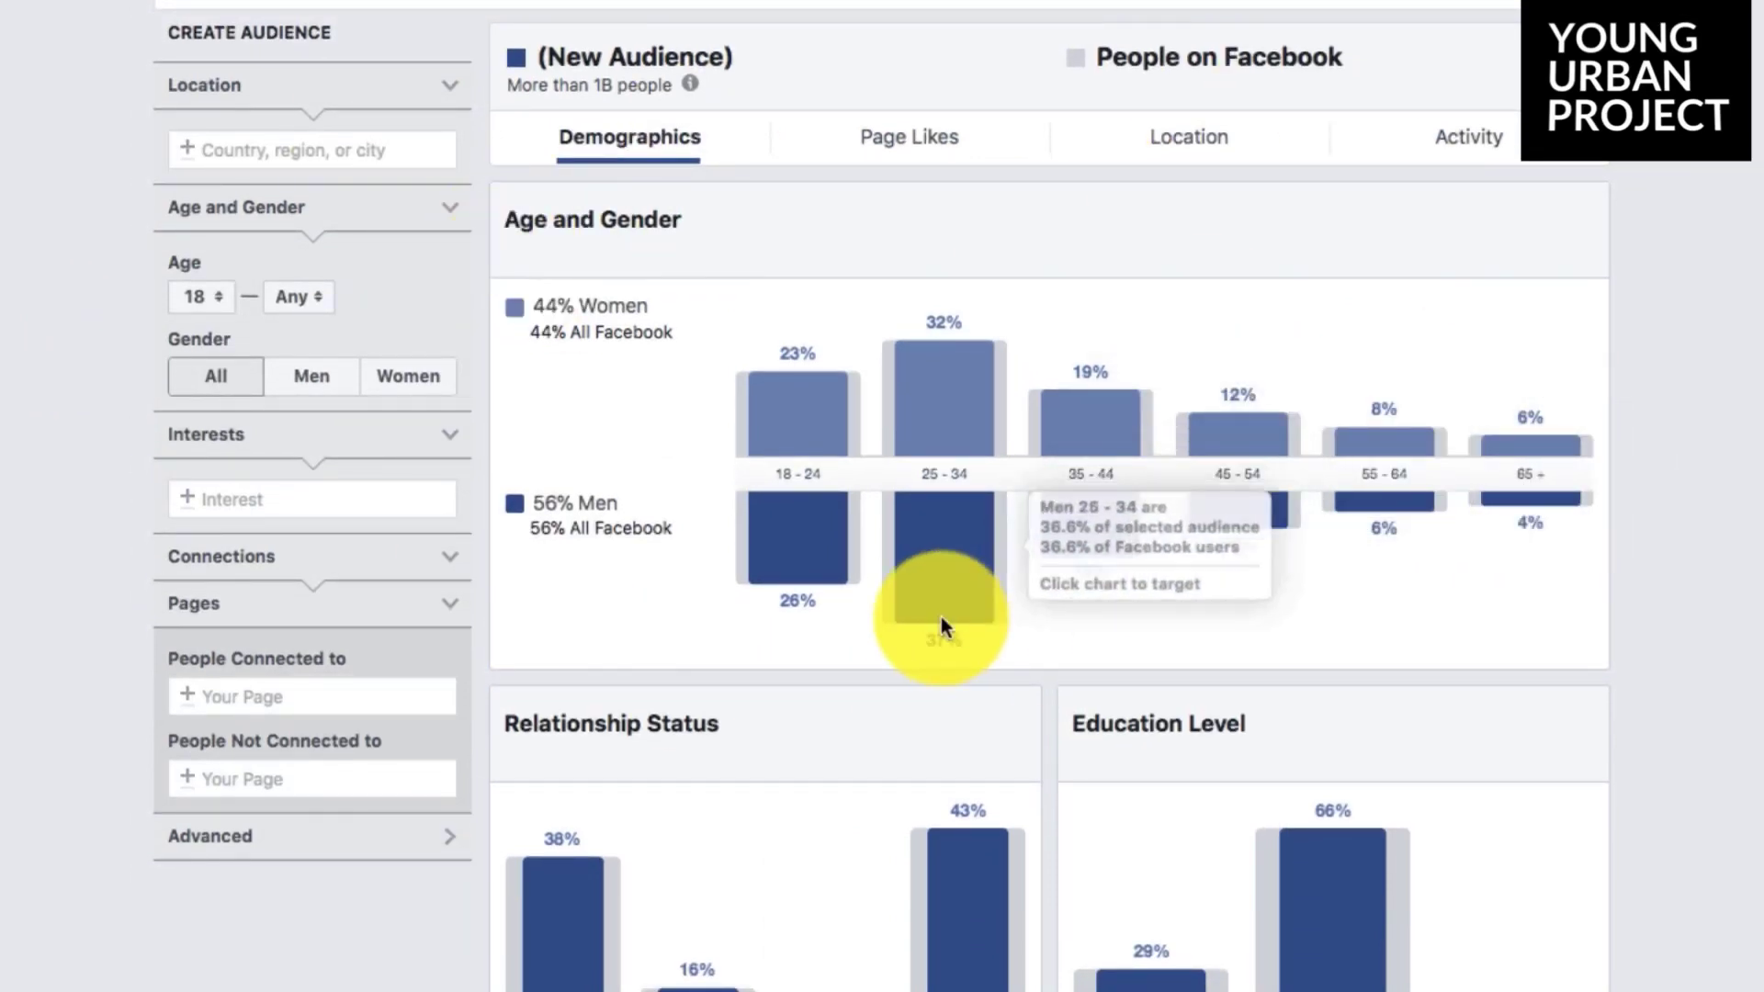
# Step: Check the Page Likes tab, then return to Demographics for the 1B+ audience
pyautogui.moveTo(1072, 575)
pyautogui.scroll(-2, 1071, 575)
pyautogui.scroll(2, 1071, 575)
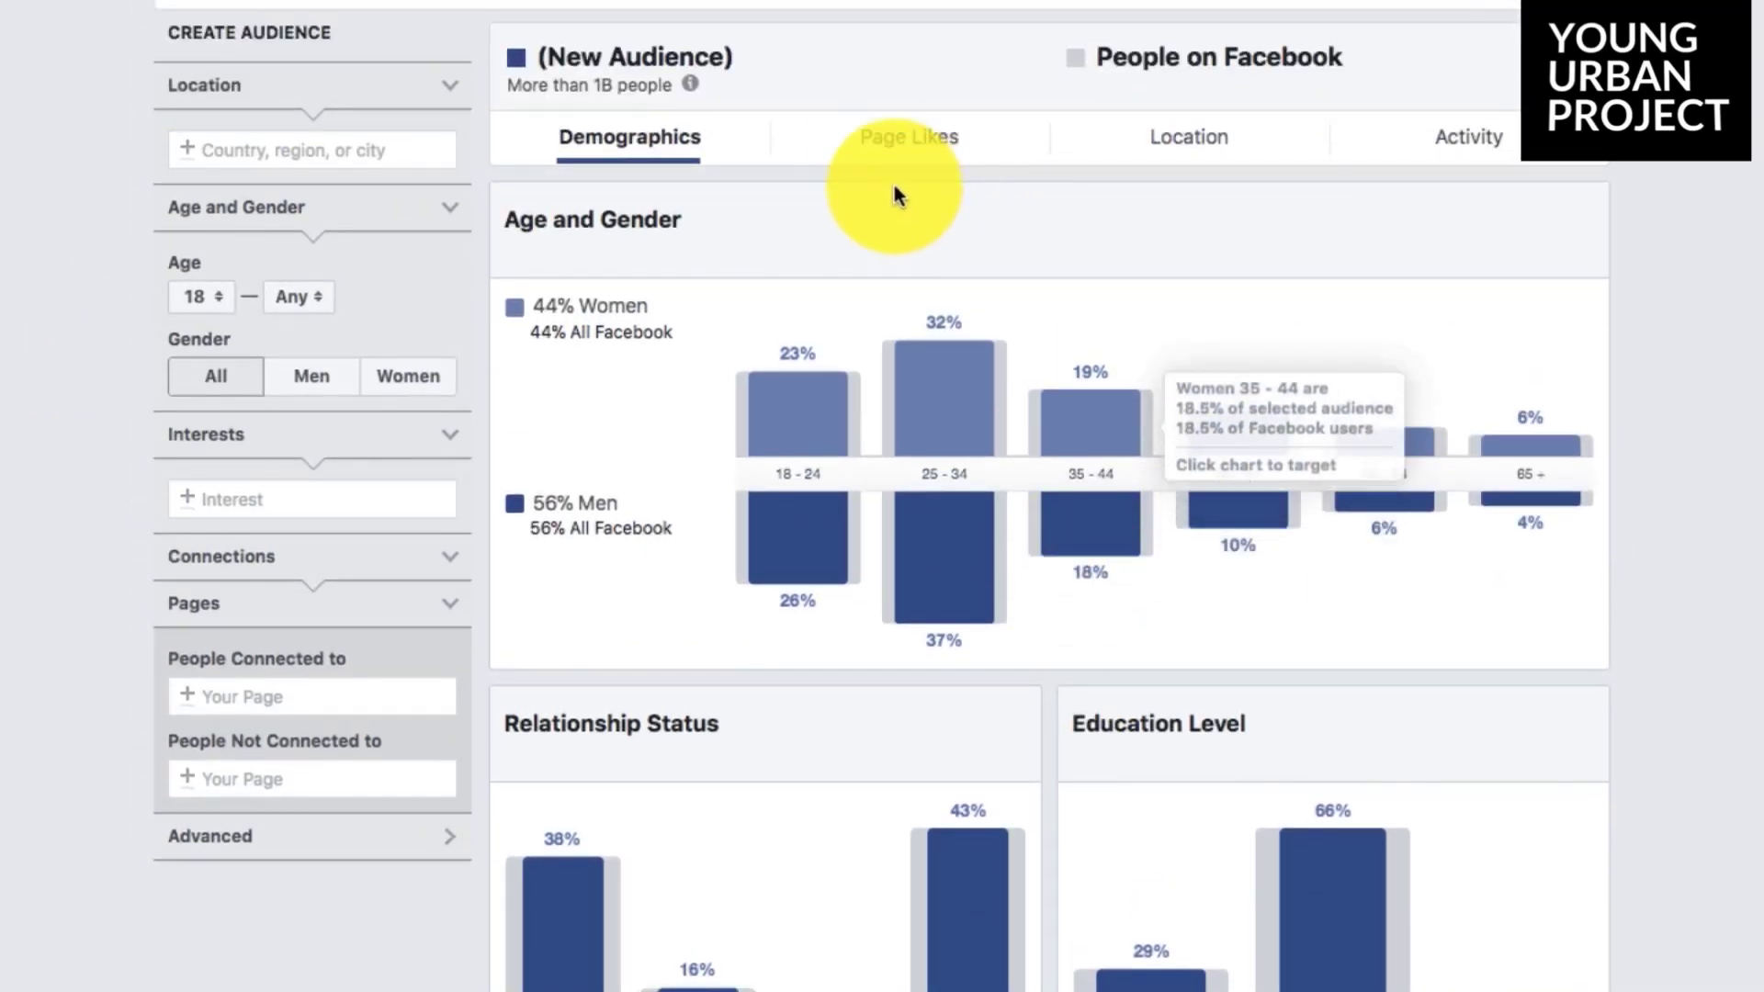
pyautogui.click(890, 147)
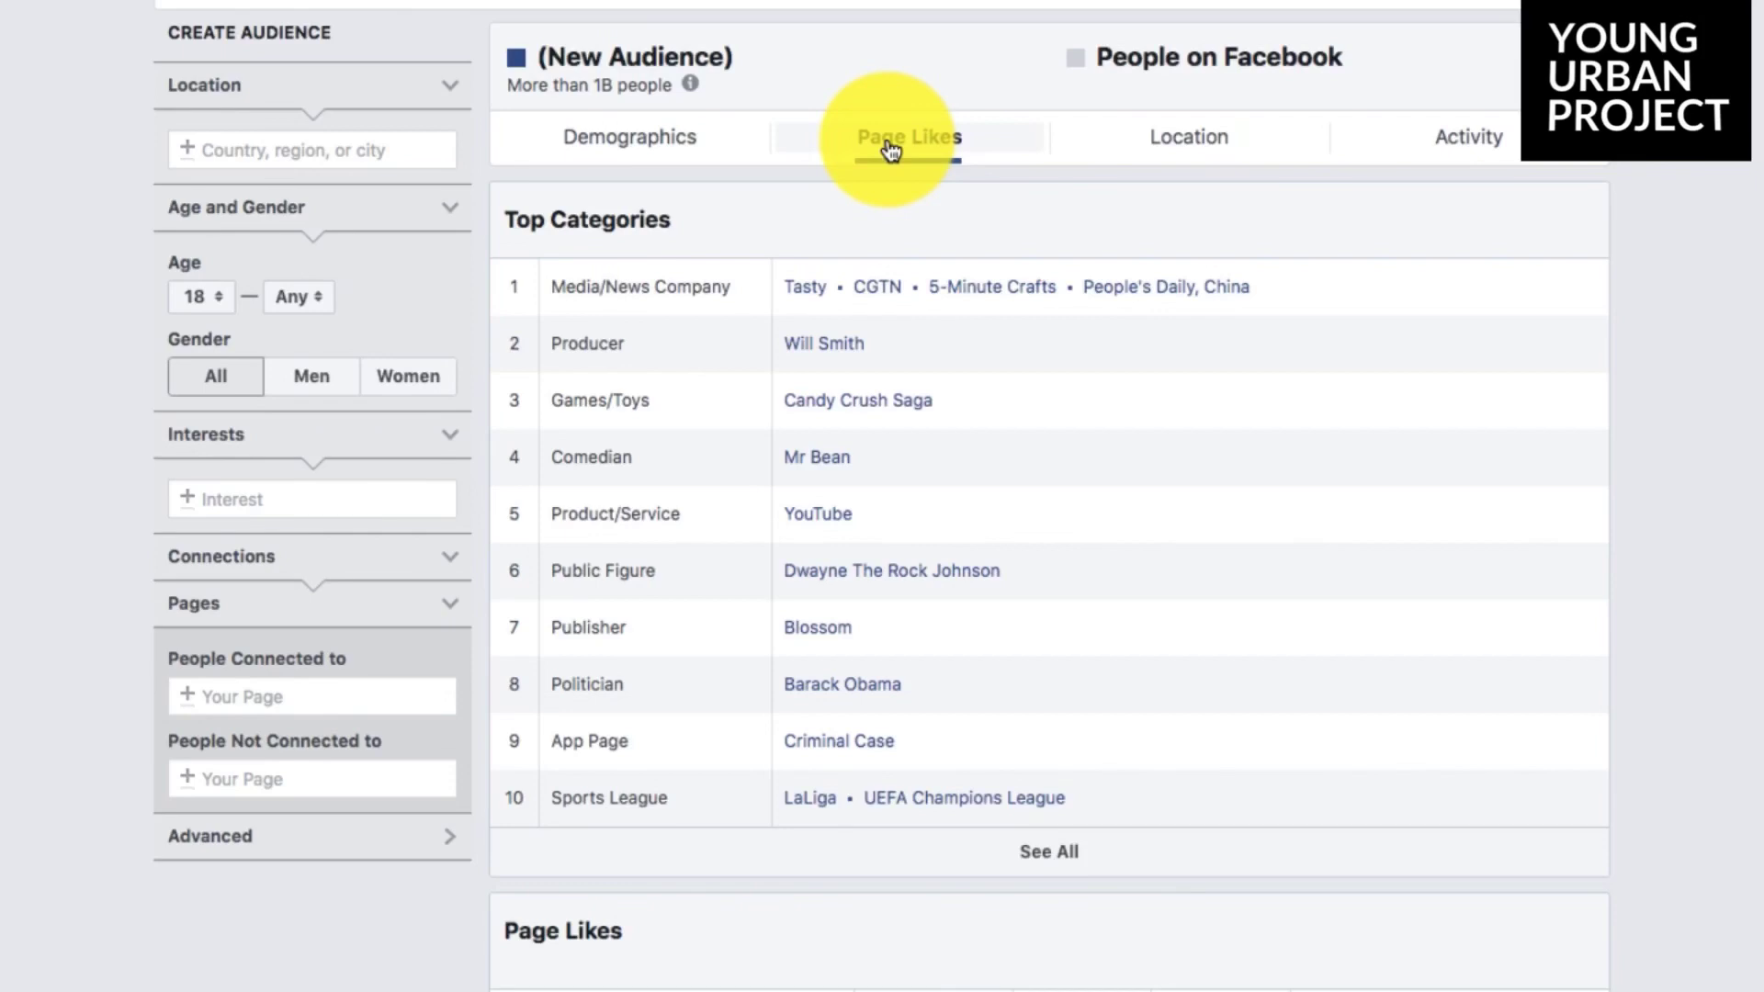
pyautogui.click(643, 145)
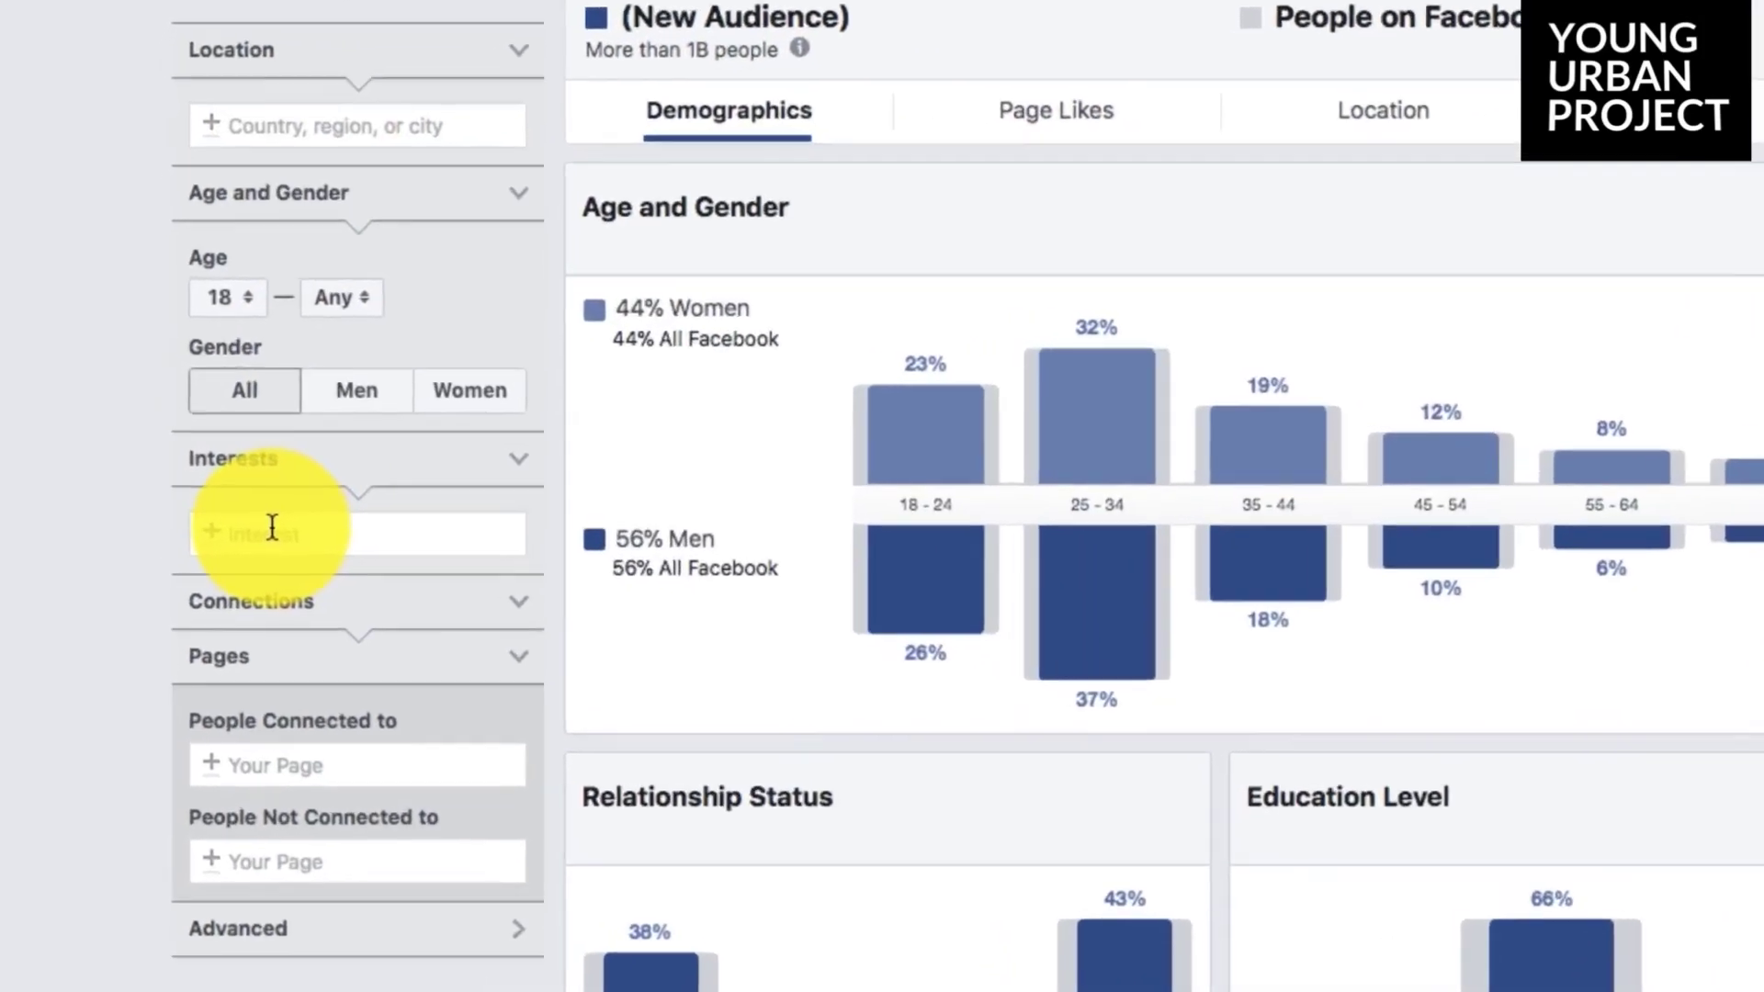
pyautogui.click(239, 494)
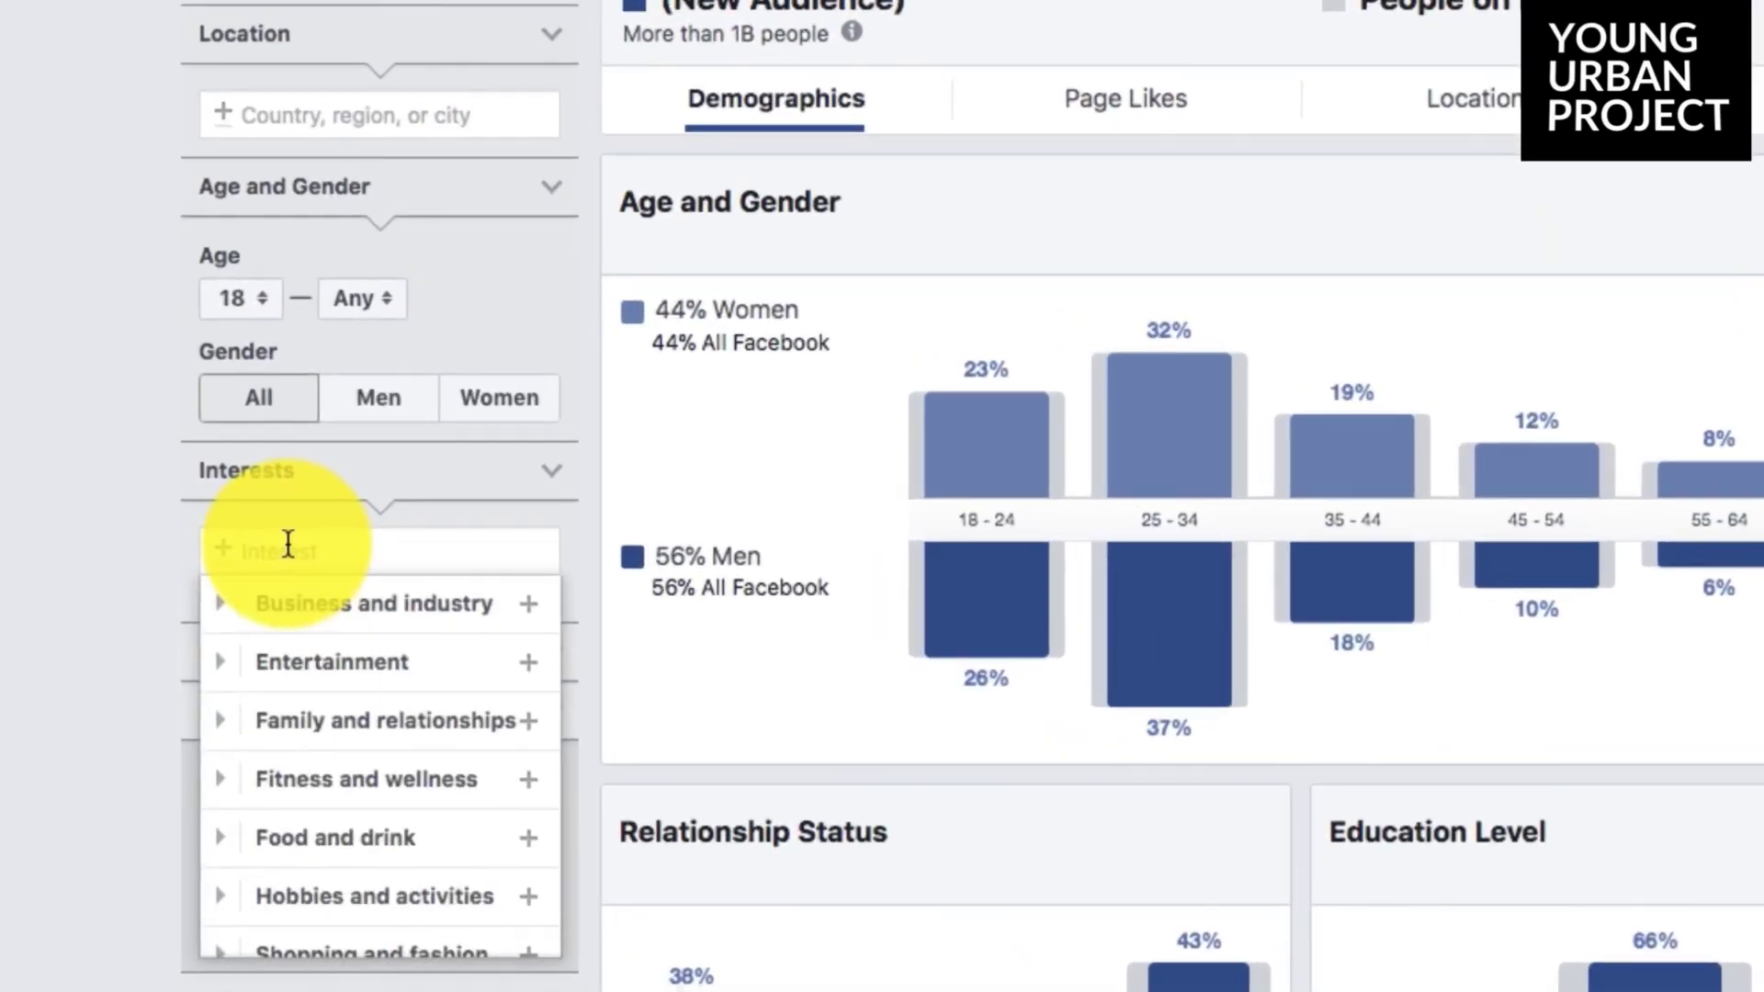
pyautogui.write('gym cl')
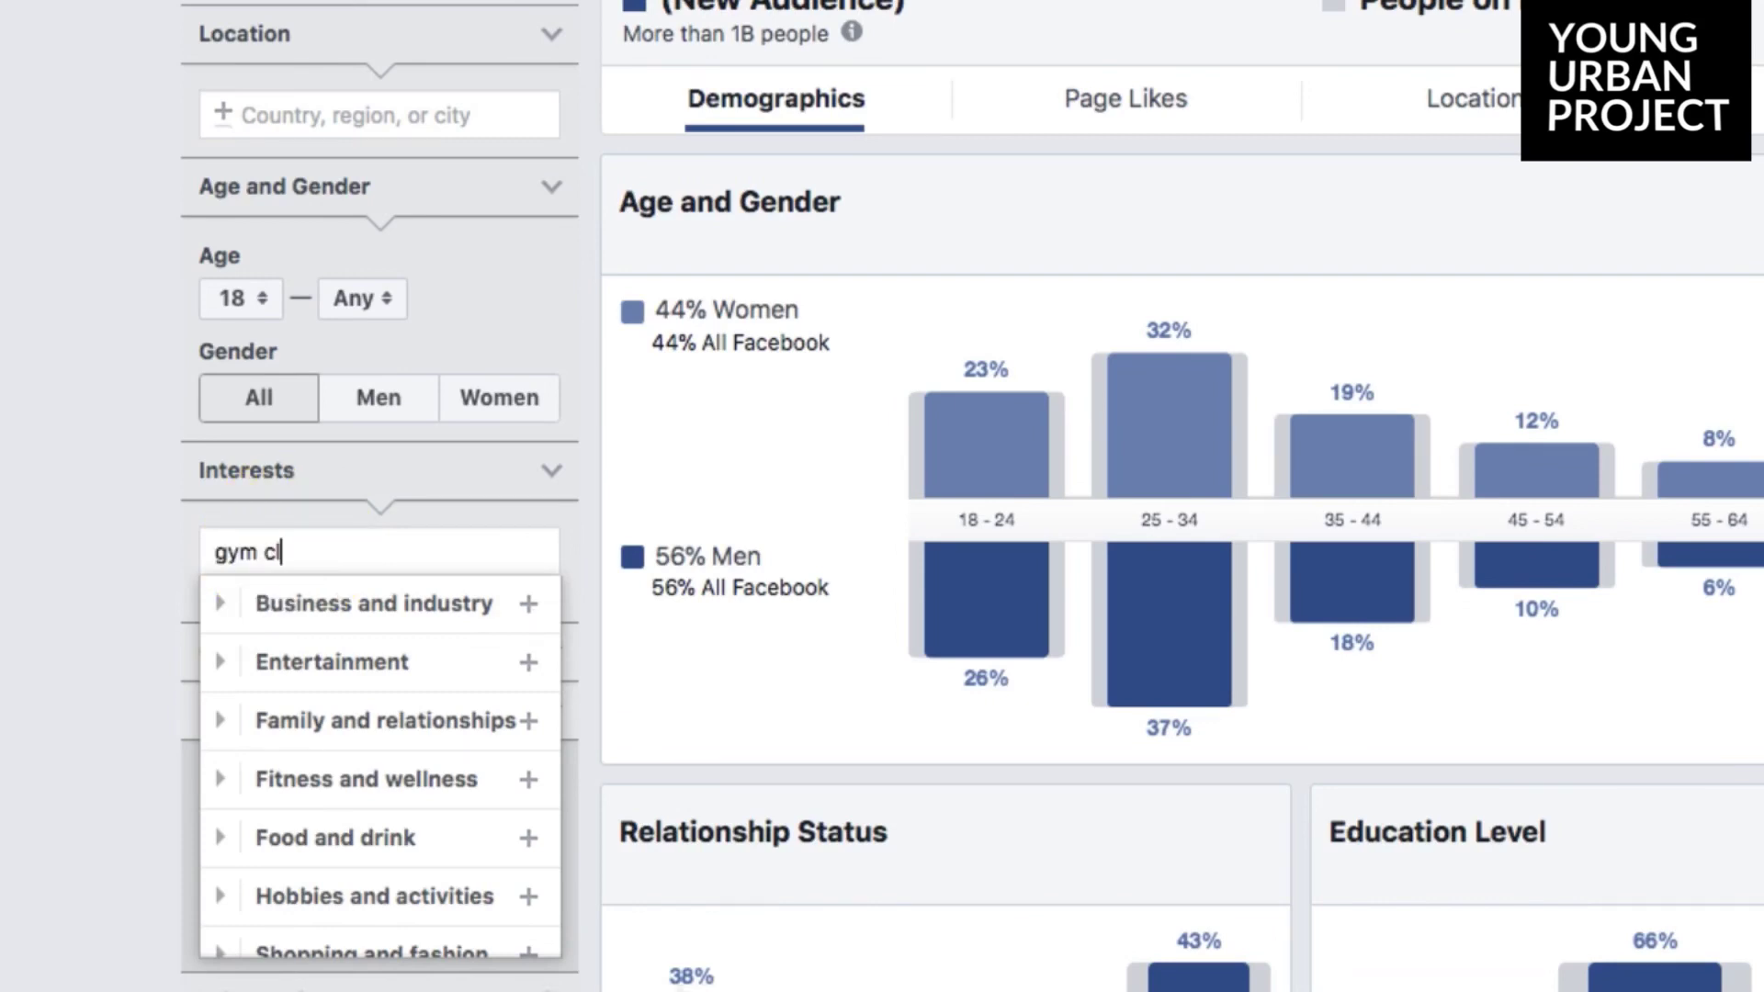
pyautogui.write('ot')
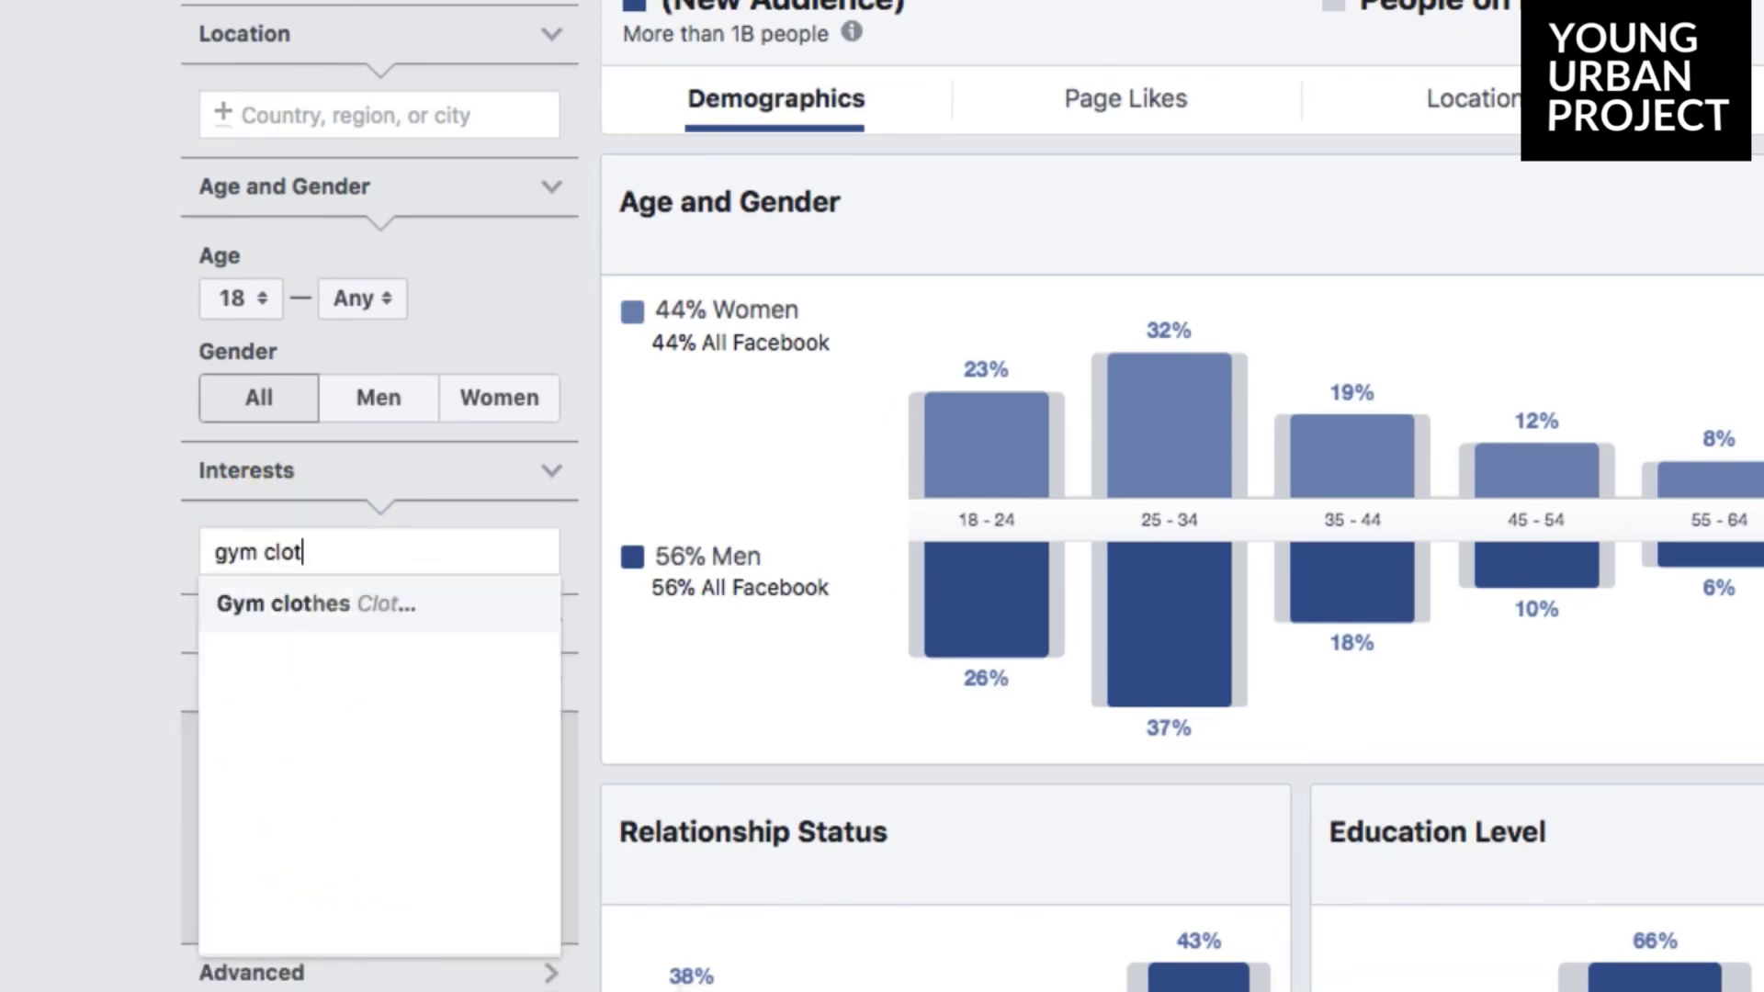
pyautogui.click(331, 606)
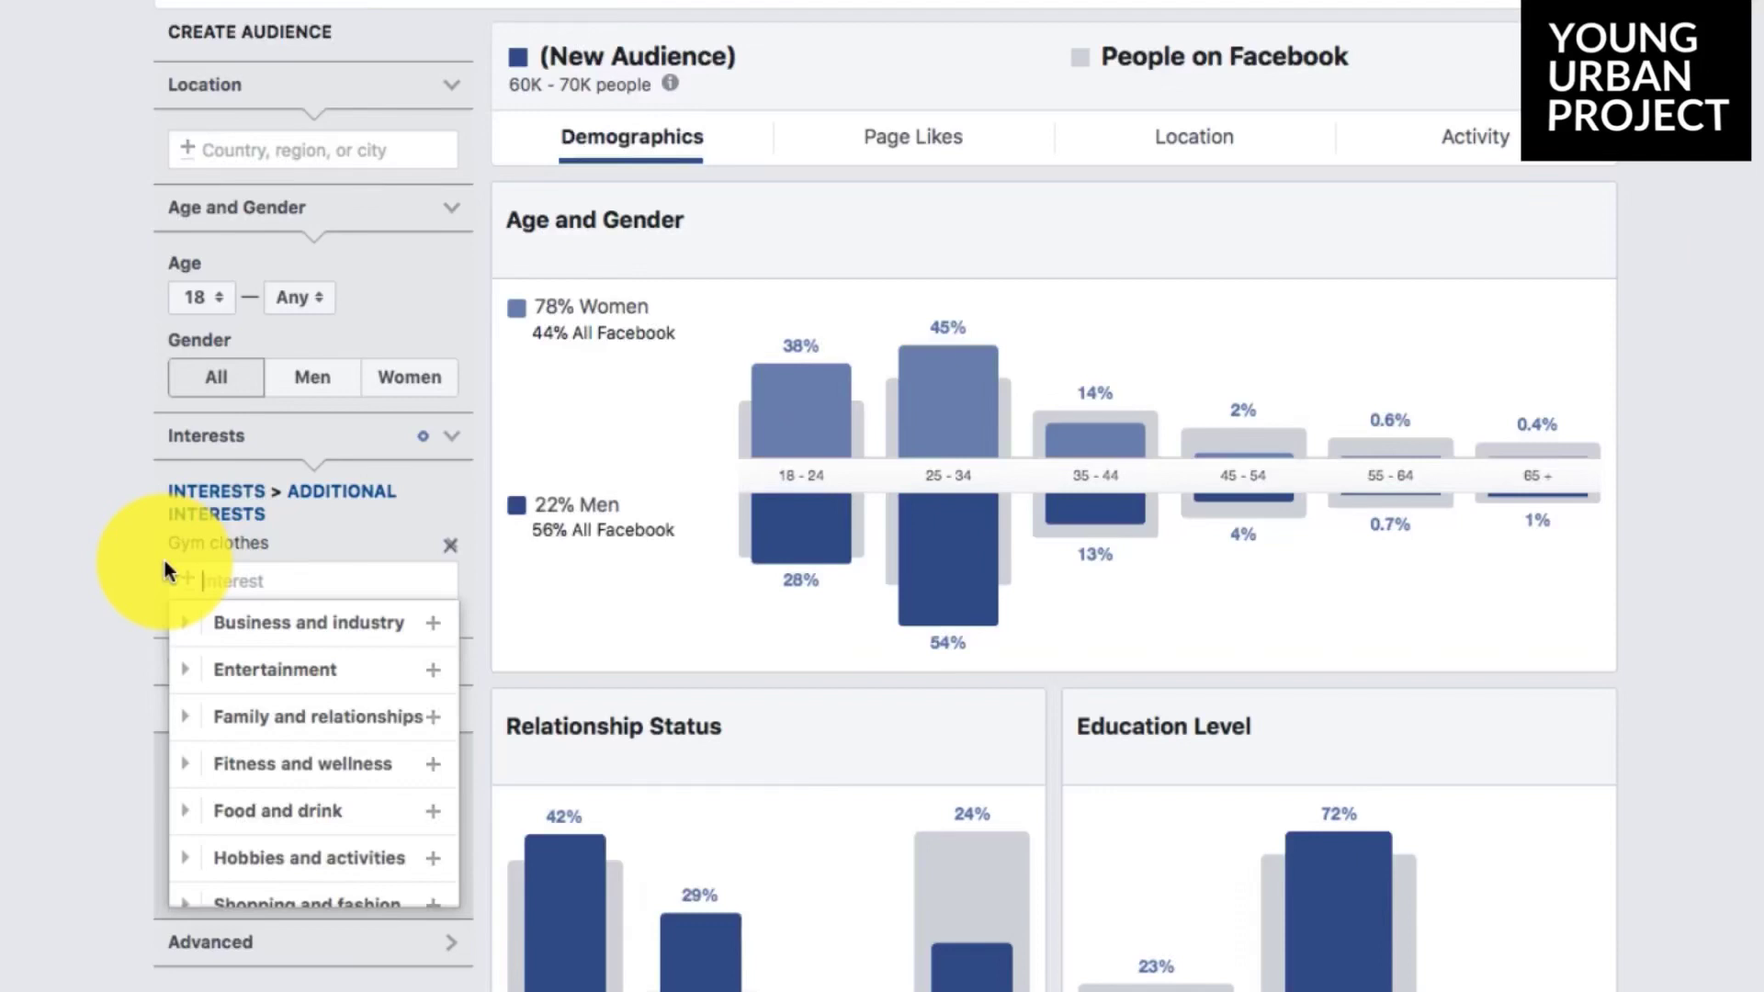
pyautogui.click(33, 676)
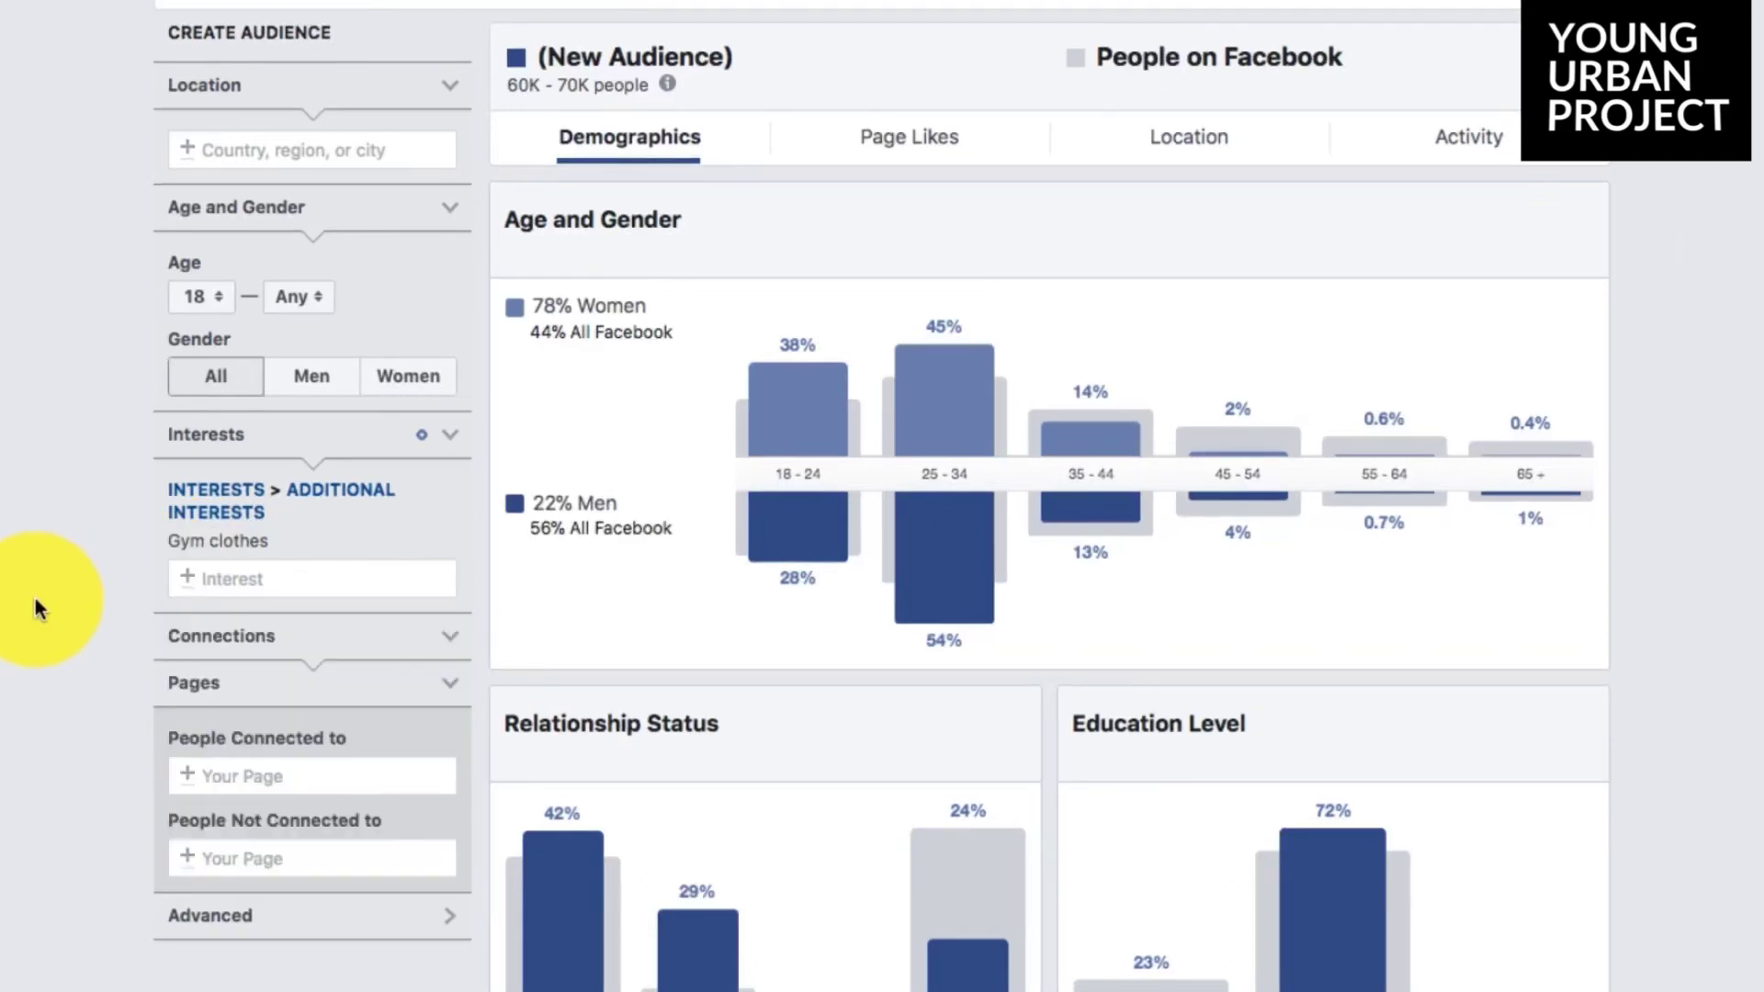
pyautogui.scroll(-2, 1105, 577)
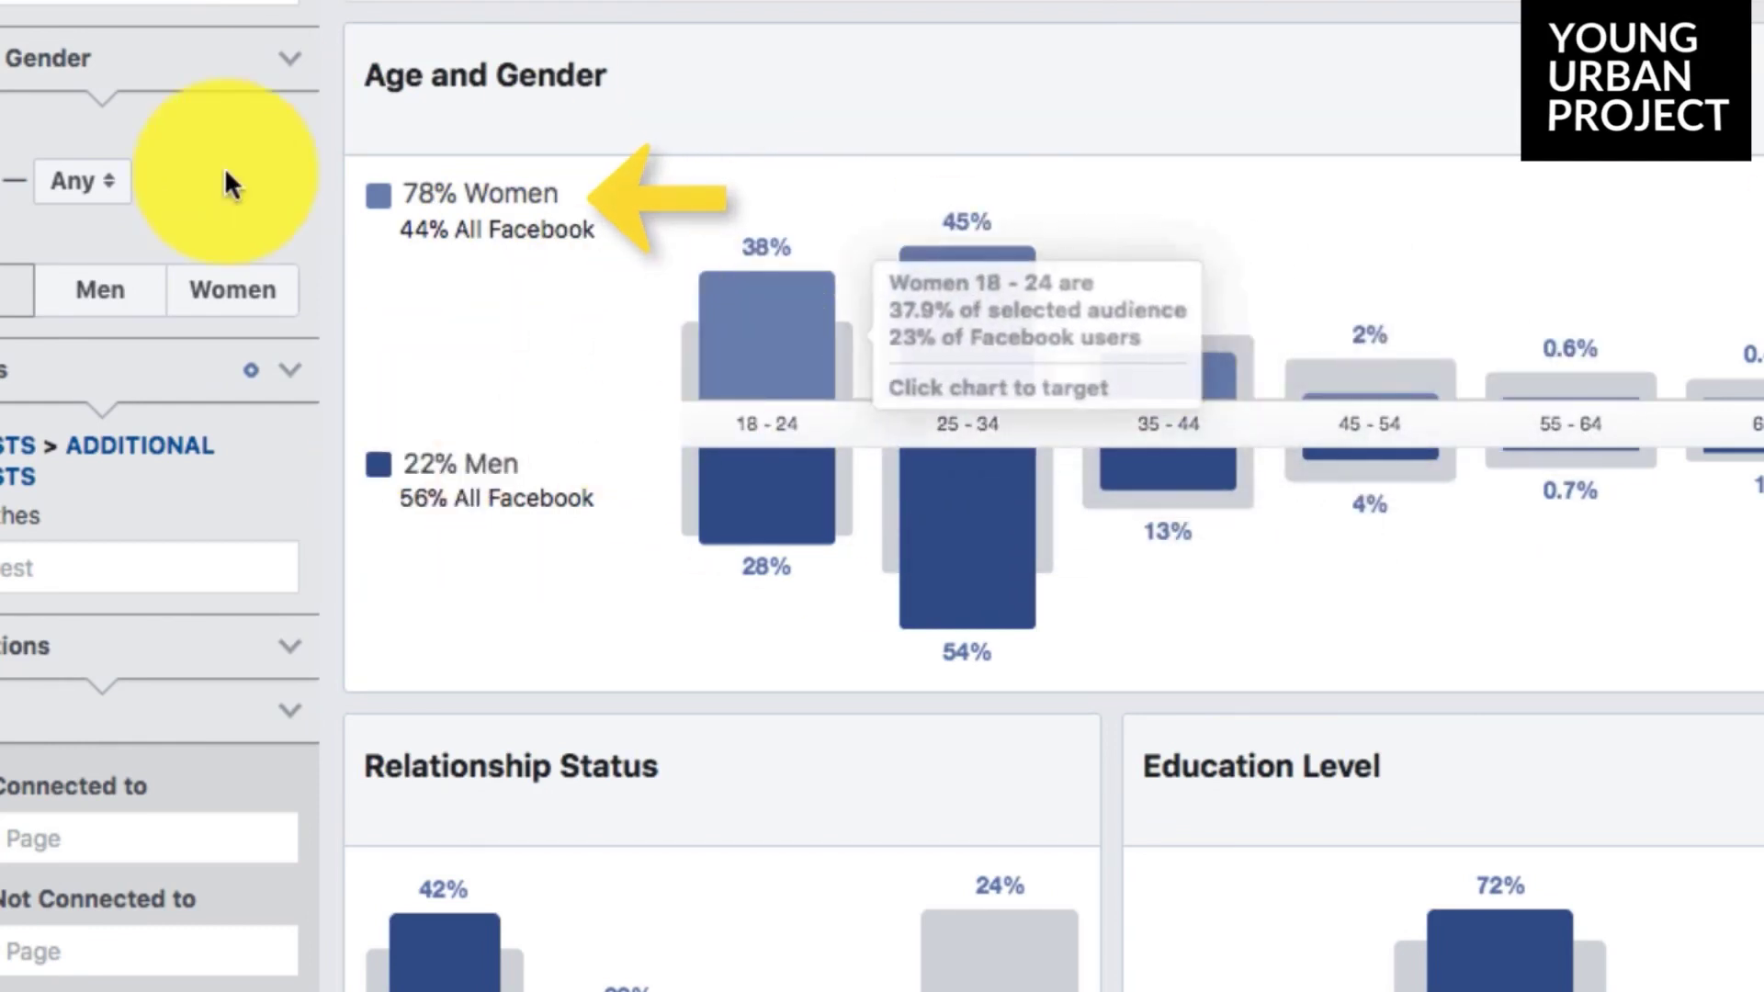
pyautogui.moveTo(752, 437)
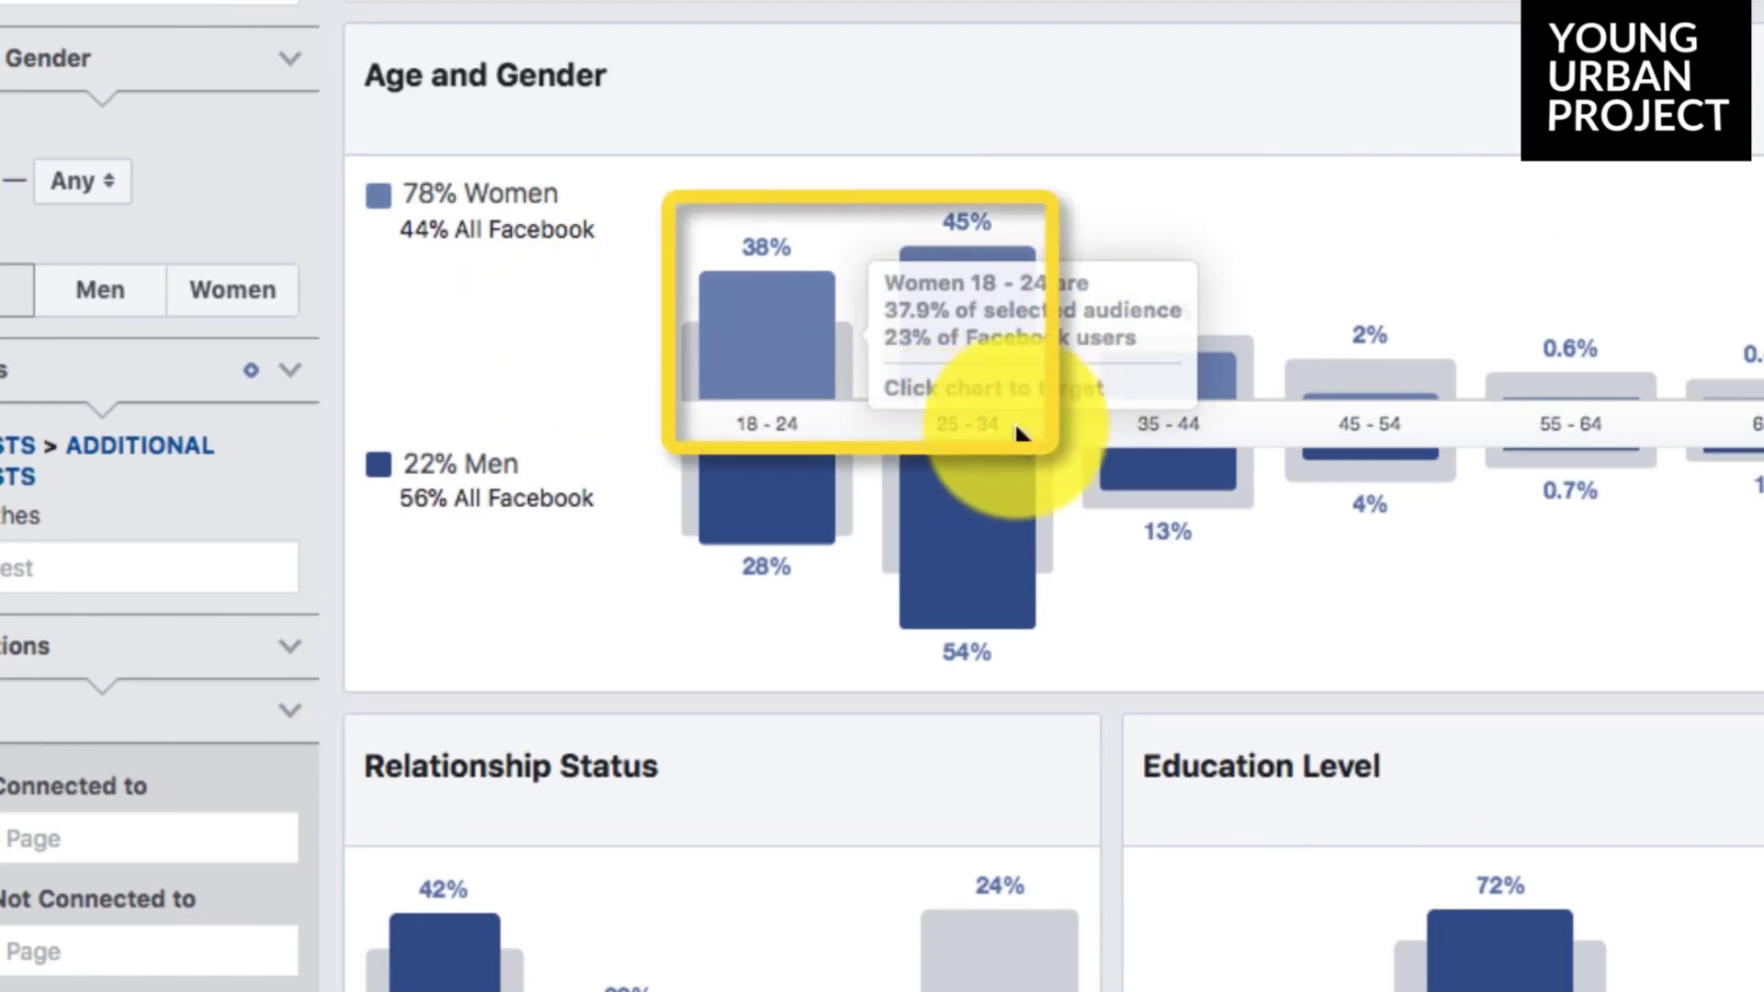
pyautogui.moveTo(1058, 450)
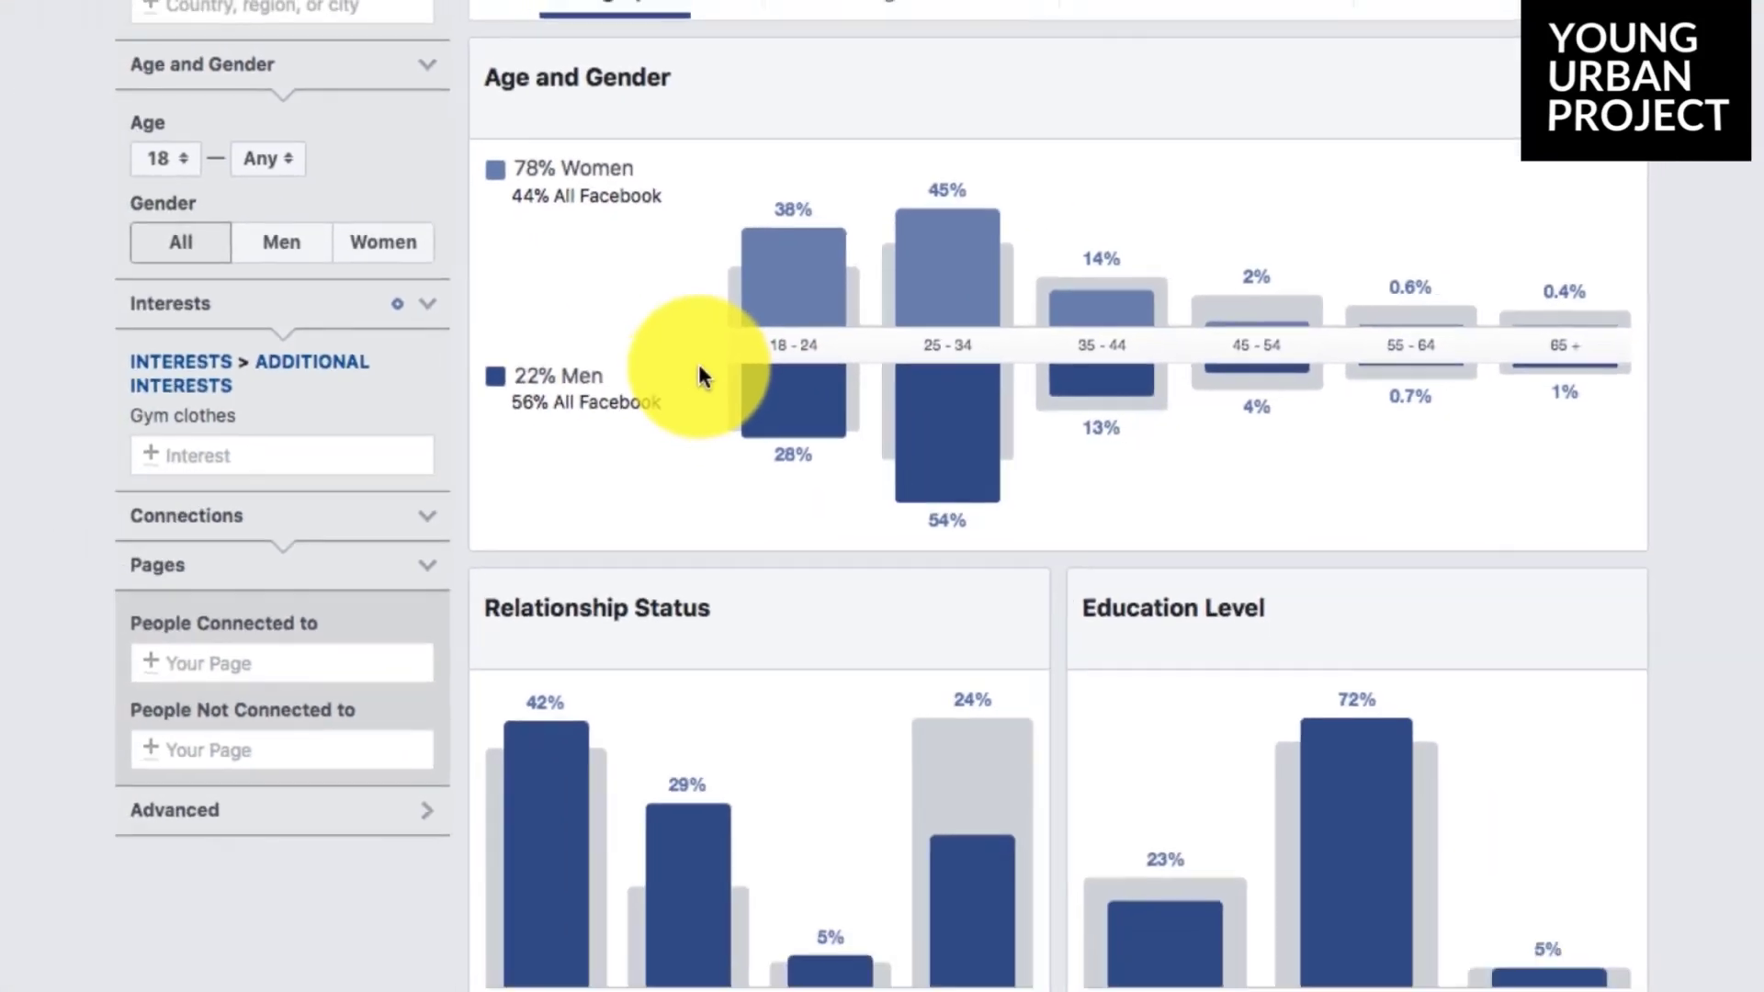
pyautogui.scroll(-5, 847, 261)
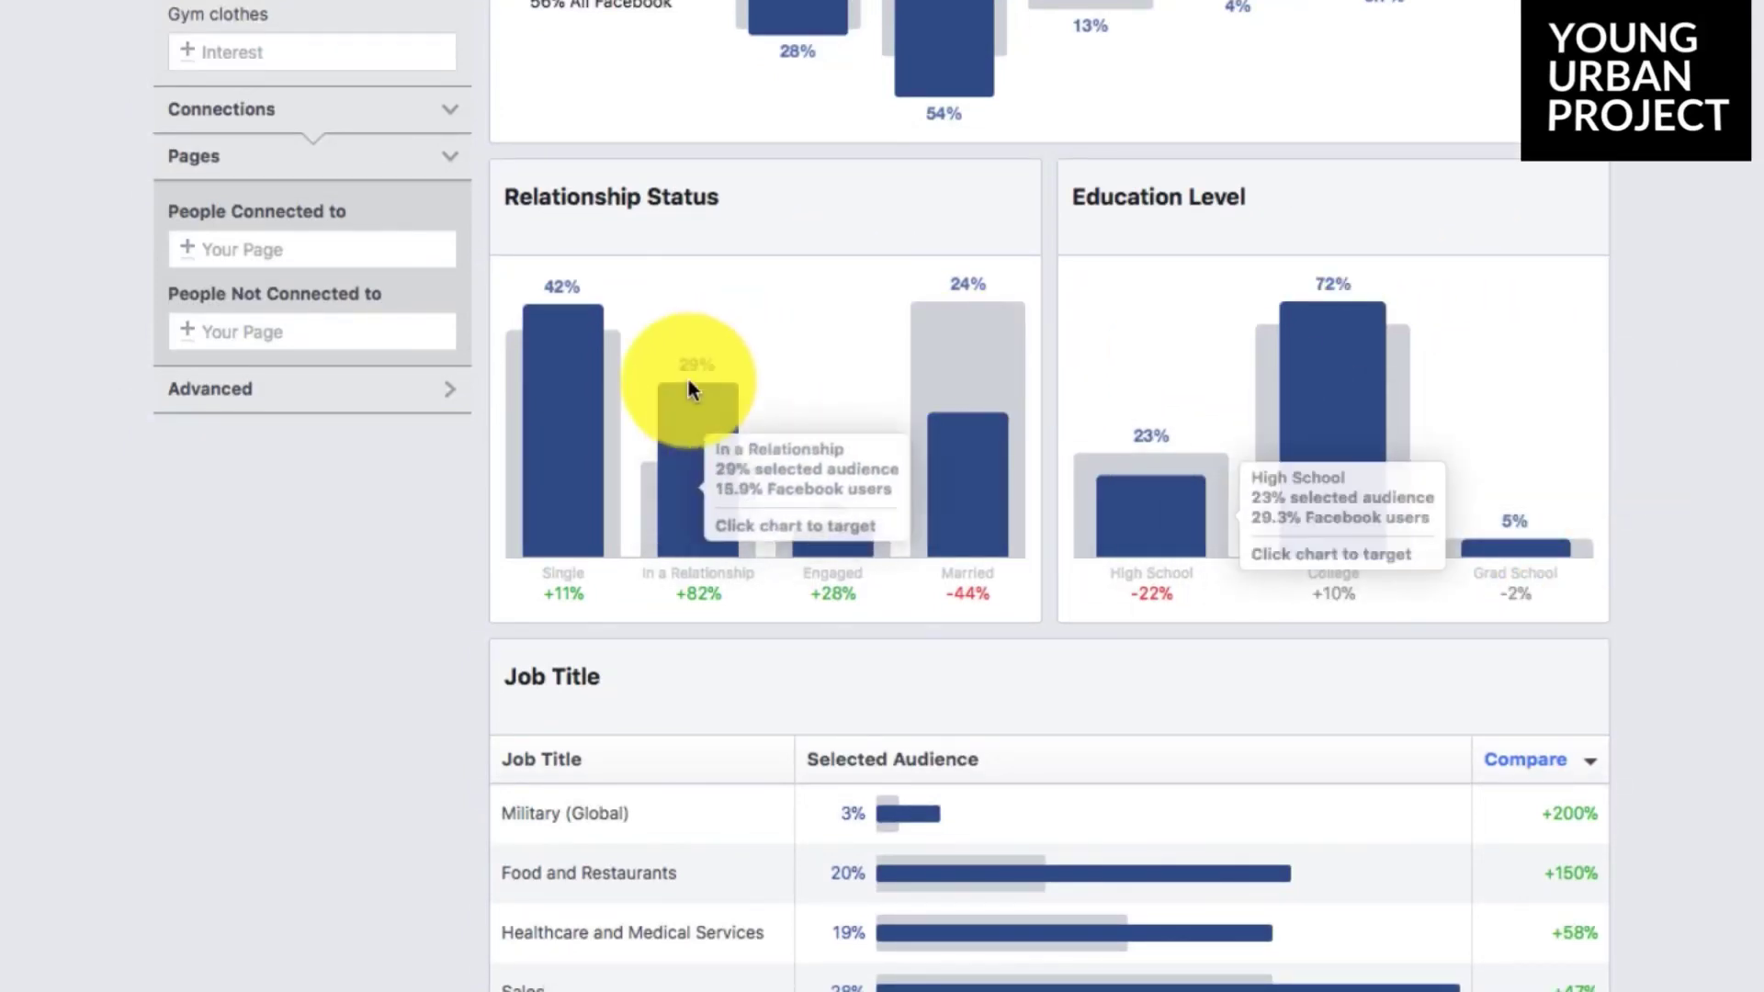
pyautogui.scroll(-4, 687, 378)
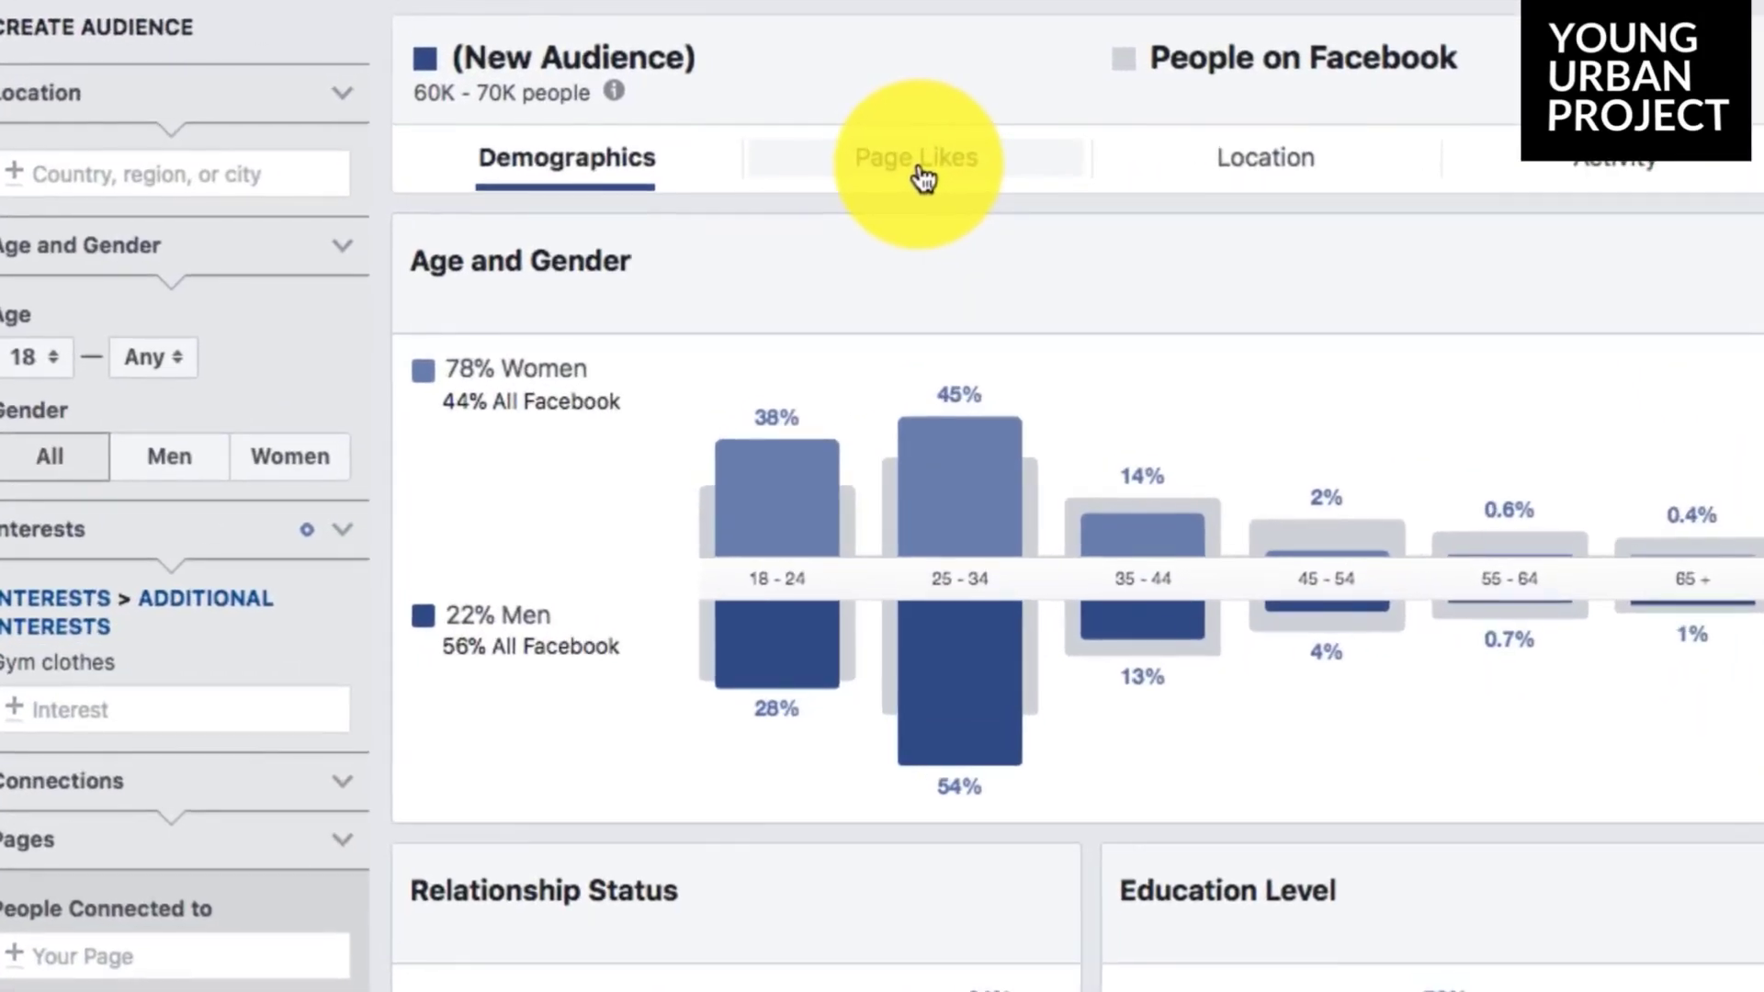
# Step: Show the Gym clothes audience's Page Likes and scroll the table to pages such as Gymshark
pyautogui.click(918, 166)
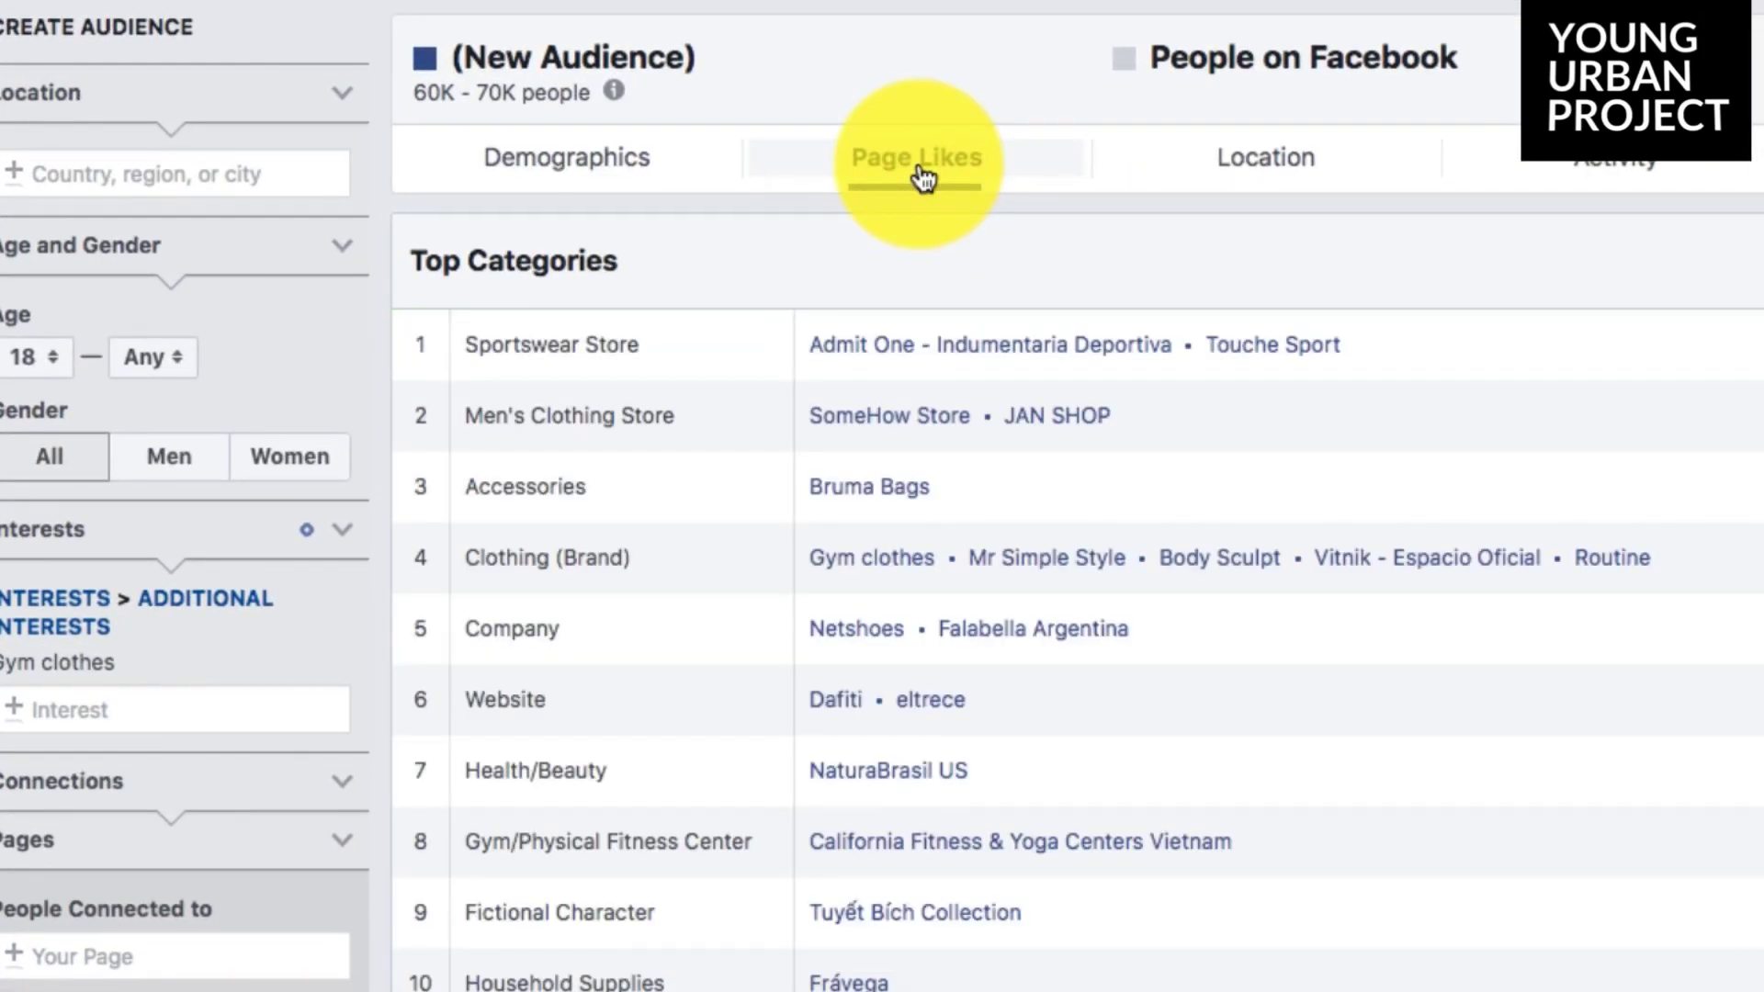
pyautogui.scroll(-10, 827, 528)
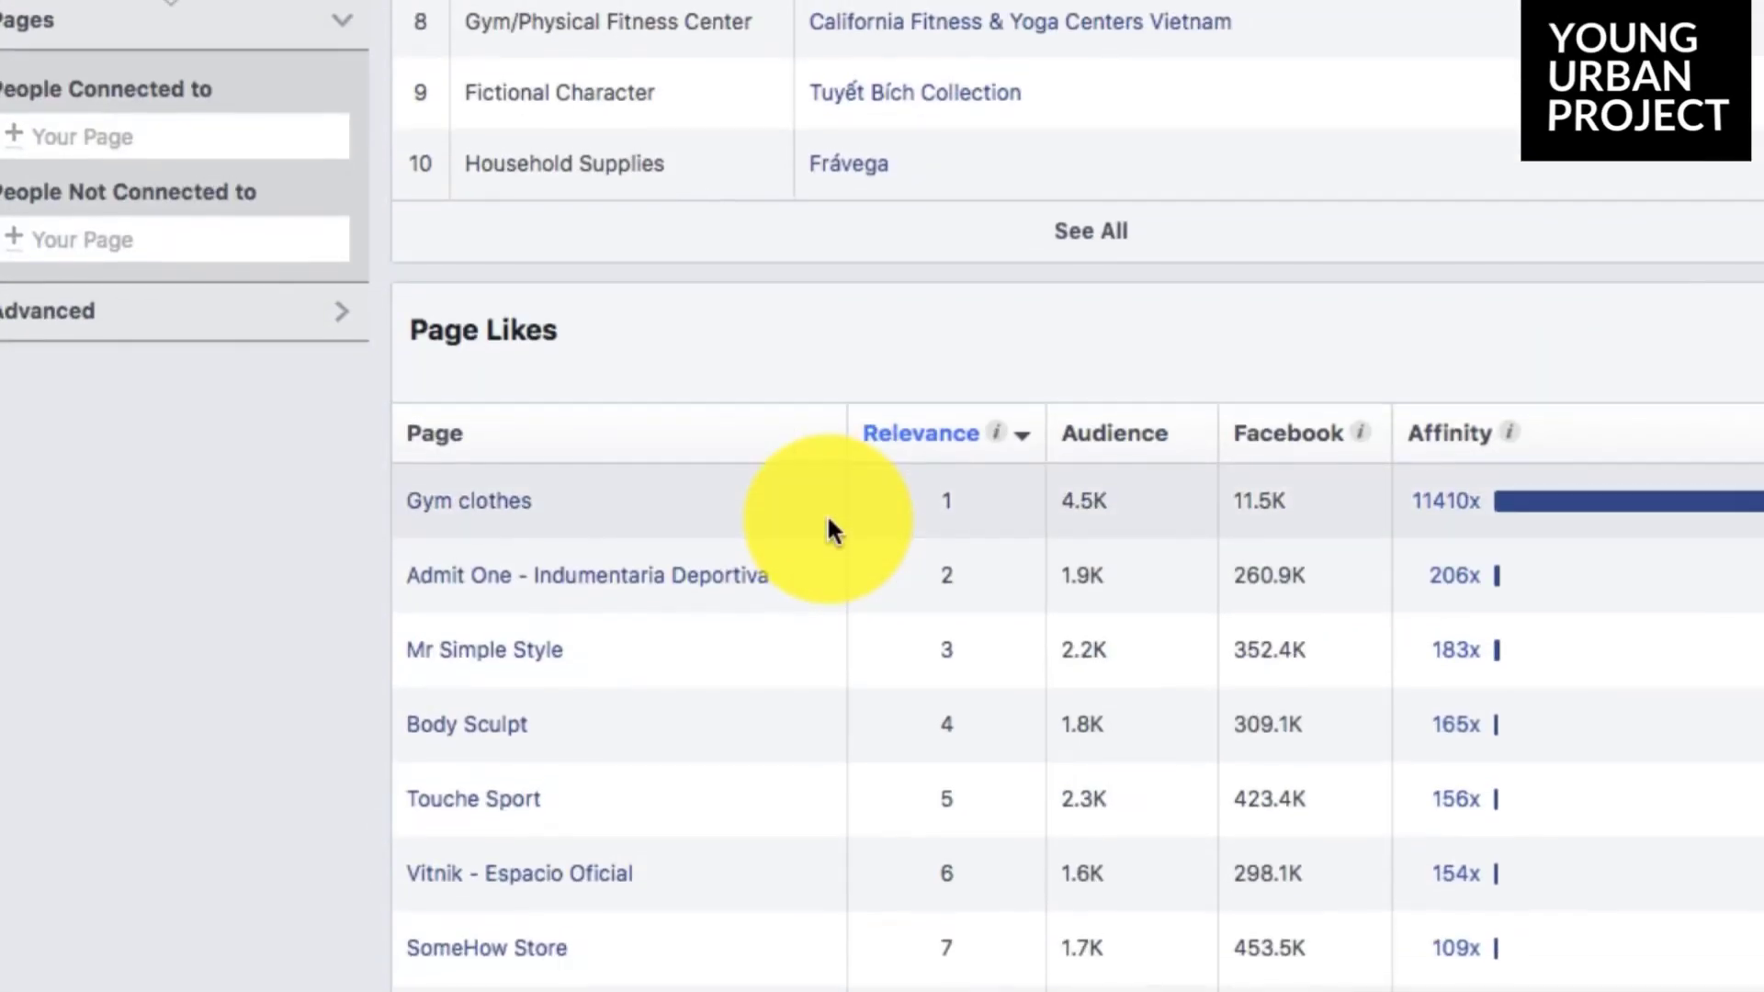
pyautogui.scroll(2, 526, 686)
pyautogui.scroll(1, 525, 685)
pyautogui.scroll(-3, 526, 685)
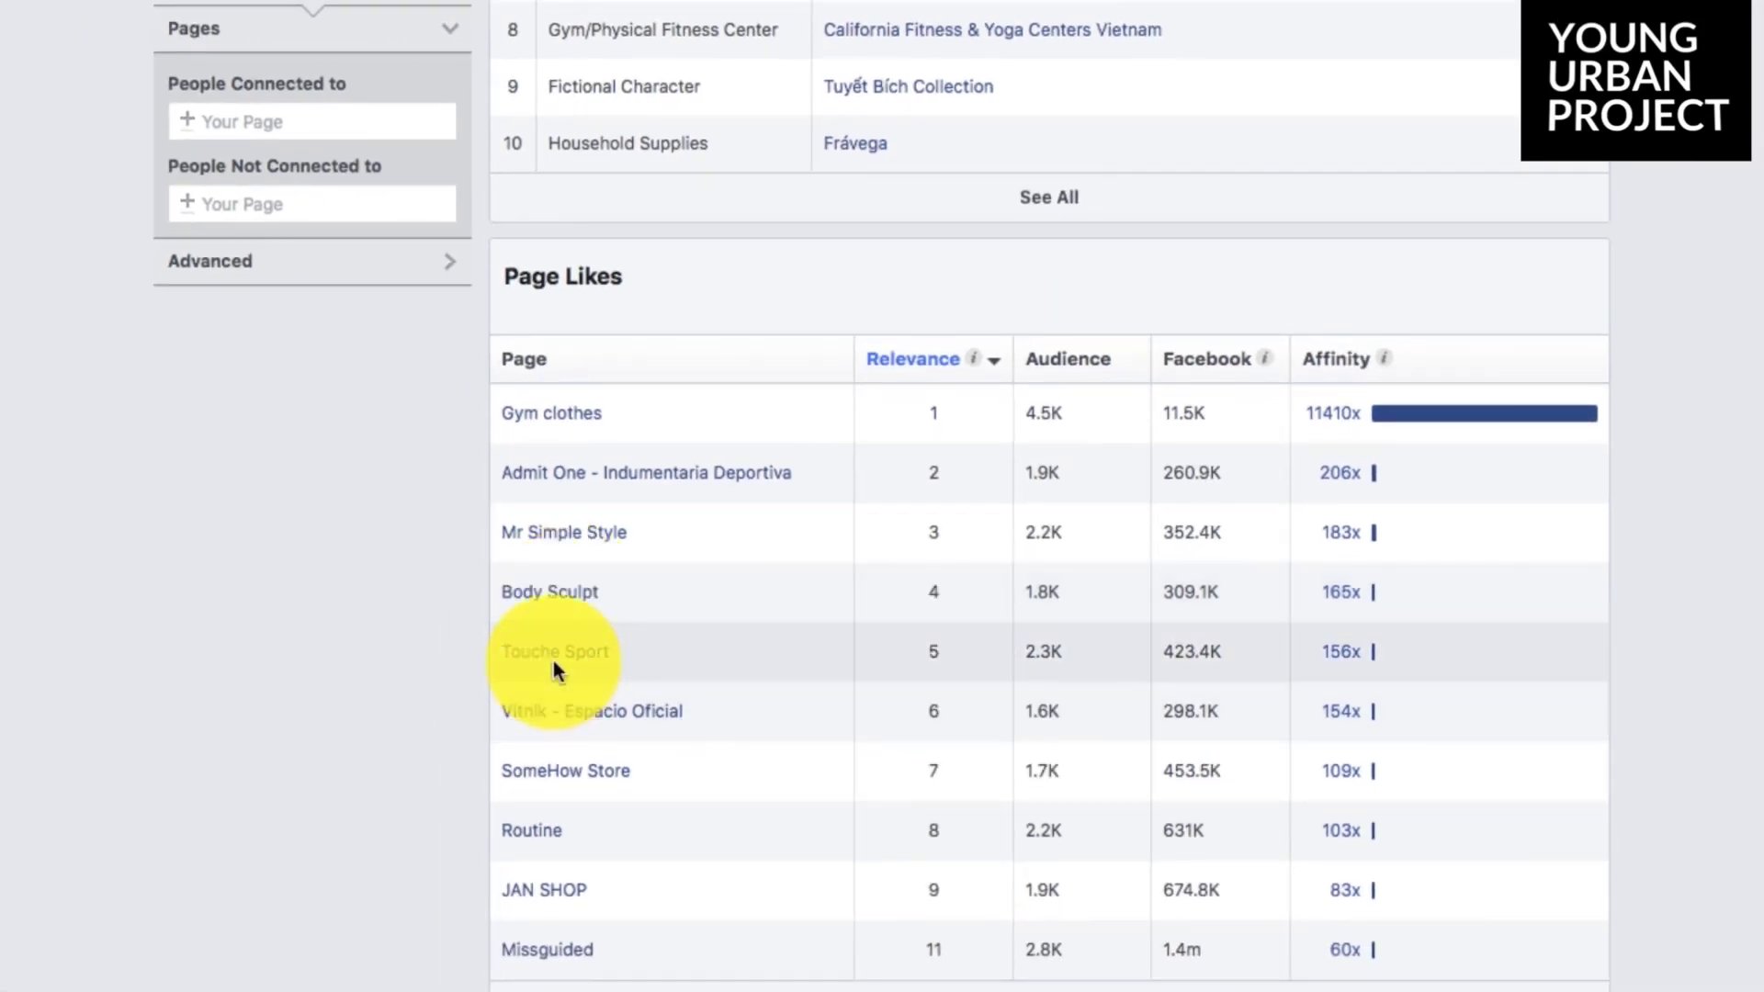
pyautogui.scroll(-6, 945, 652)
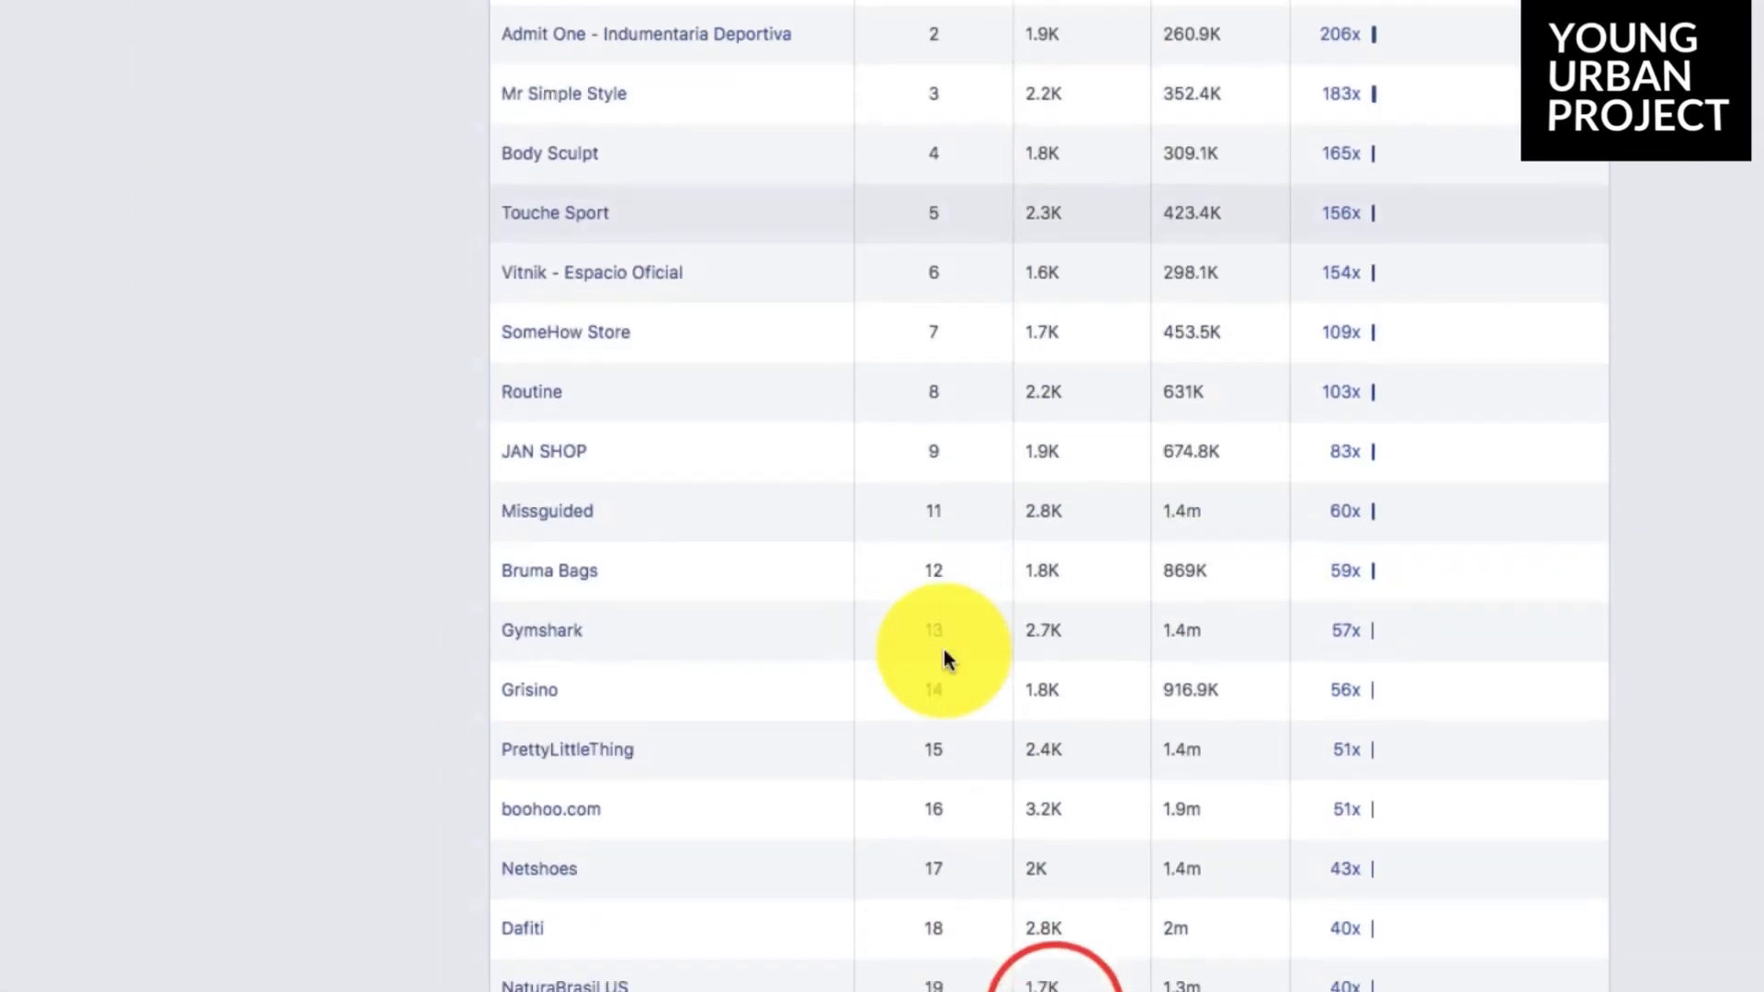
pyautogui.scroll(-1, 944, 654)
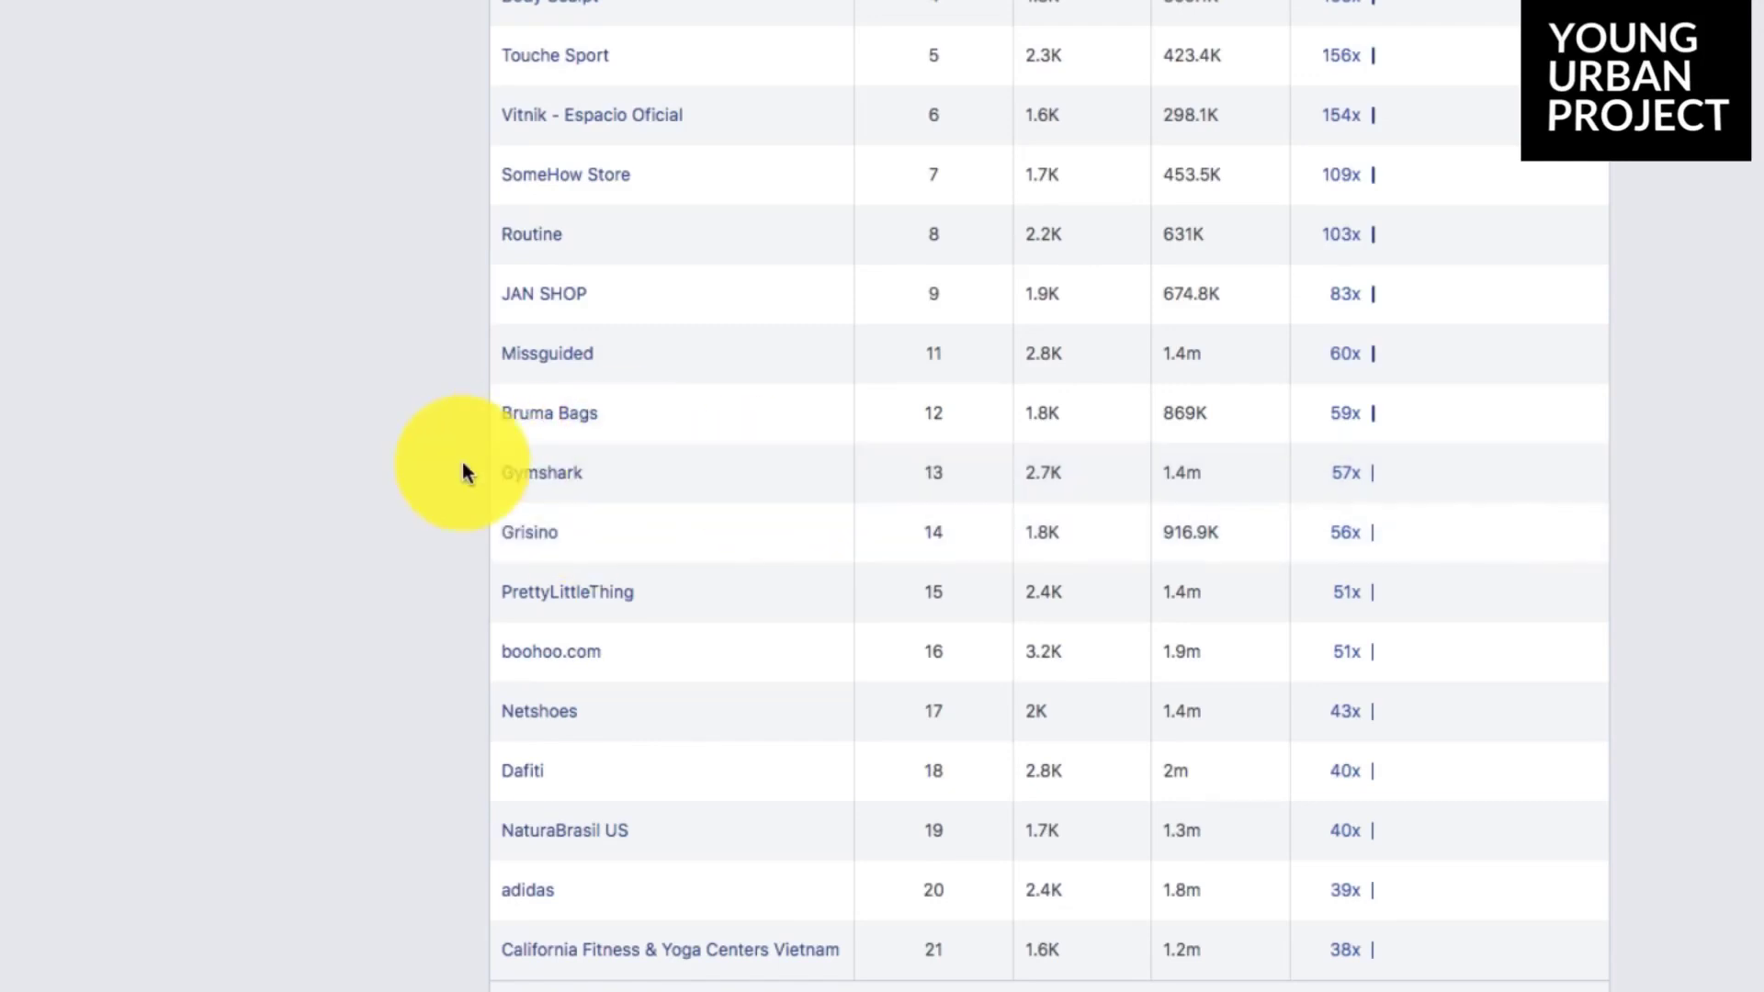
pyautogui.moveTo(549, 477)
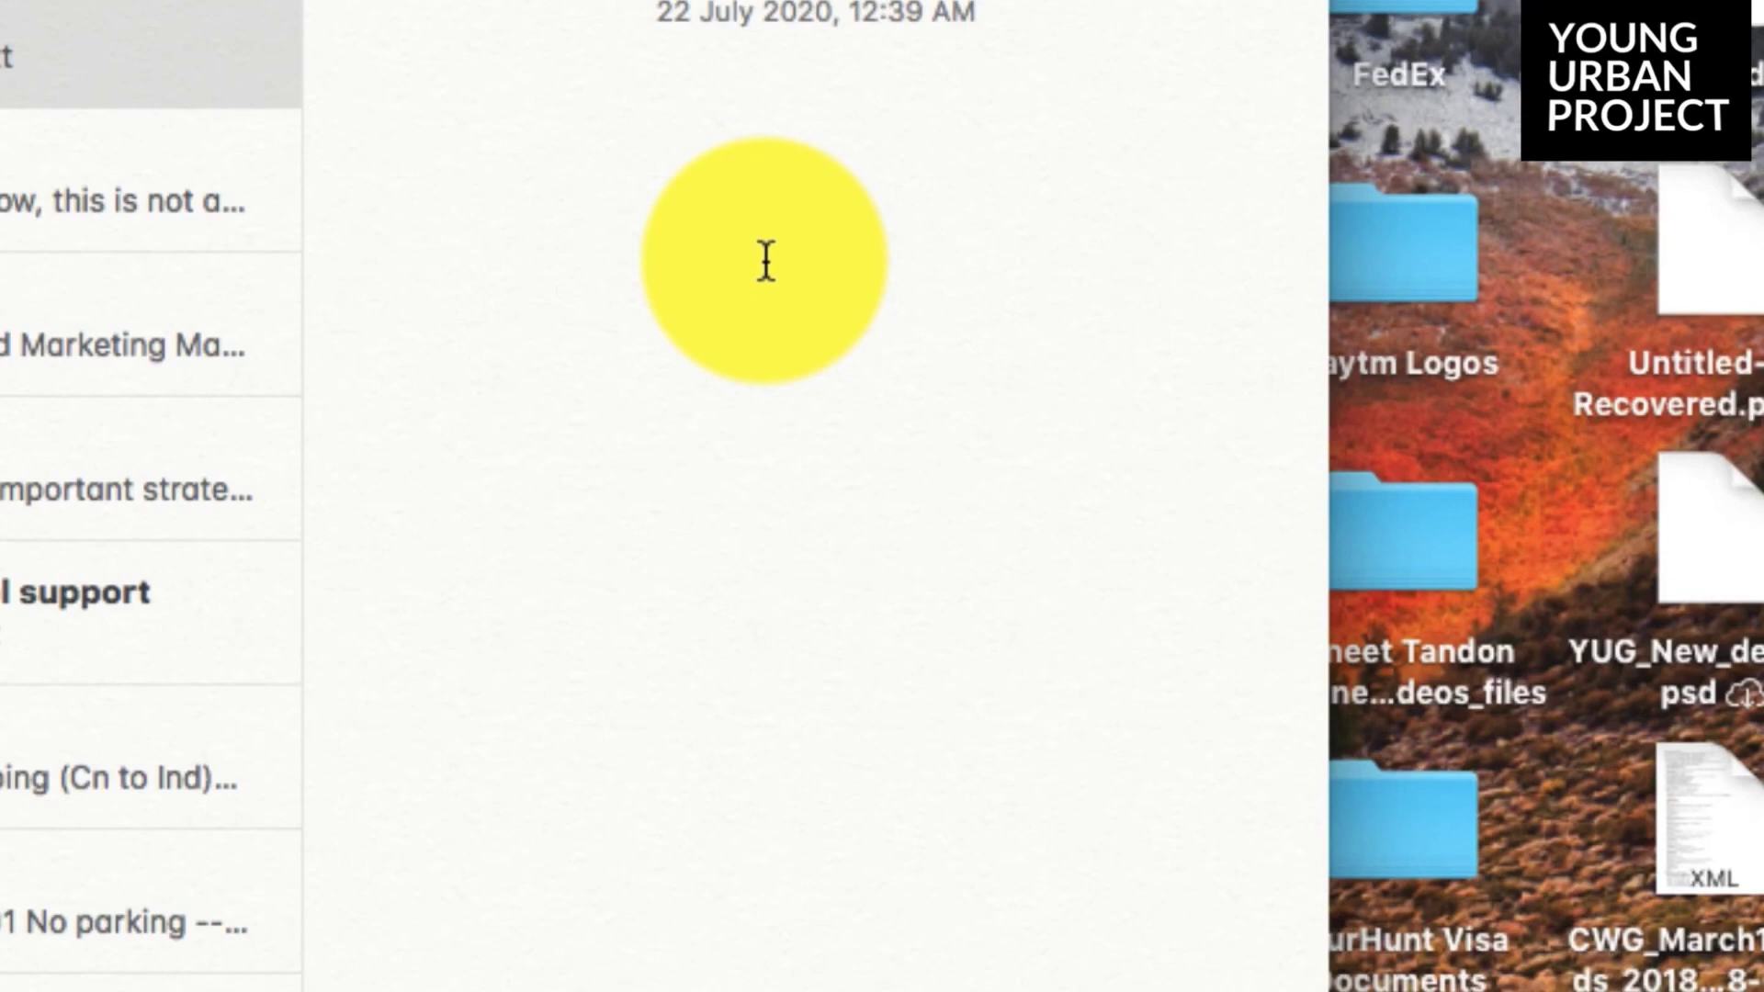
# Step: Write '18 -34', 'Women', a dashed divider, then 'Gymshark' and 'Adidas' in the new note
pyautogui.write('1')
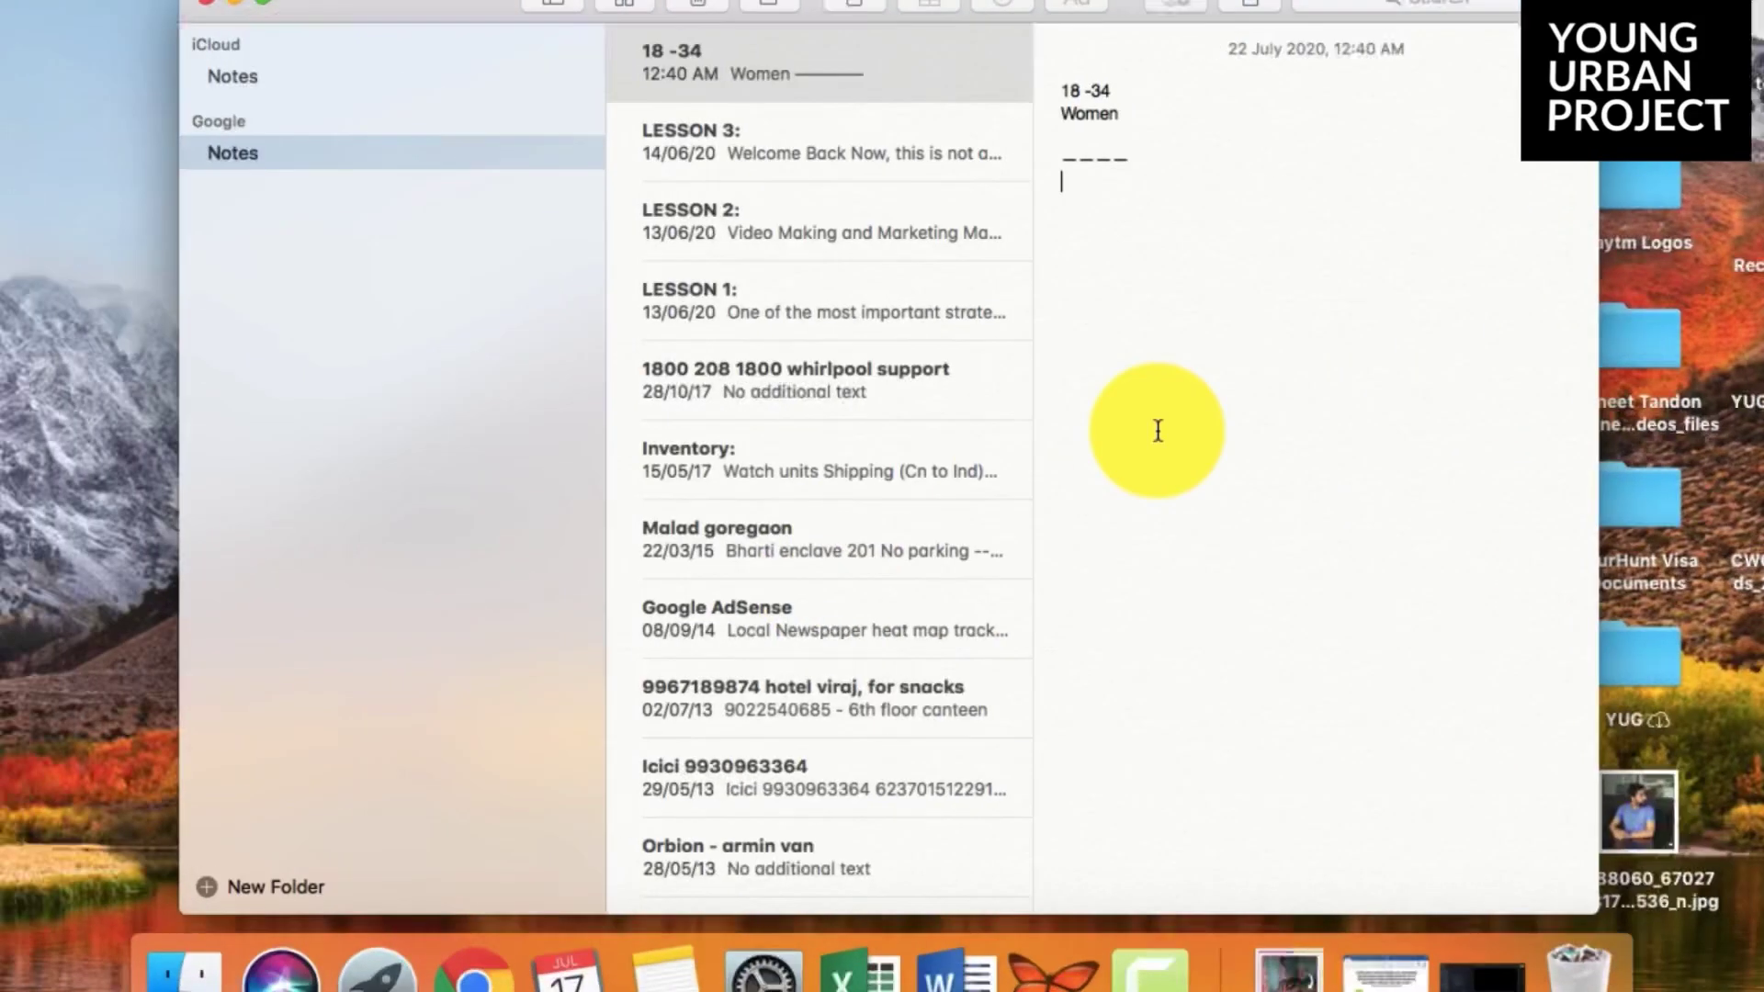
pyautogui.write('Gymshark')
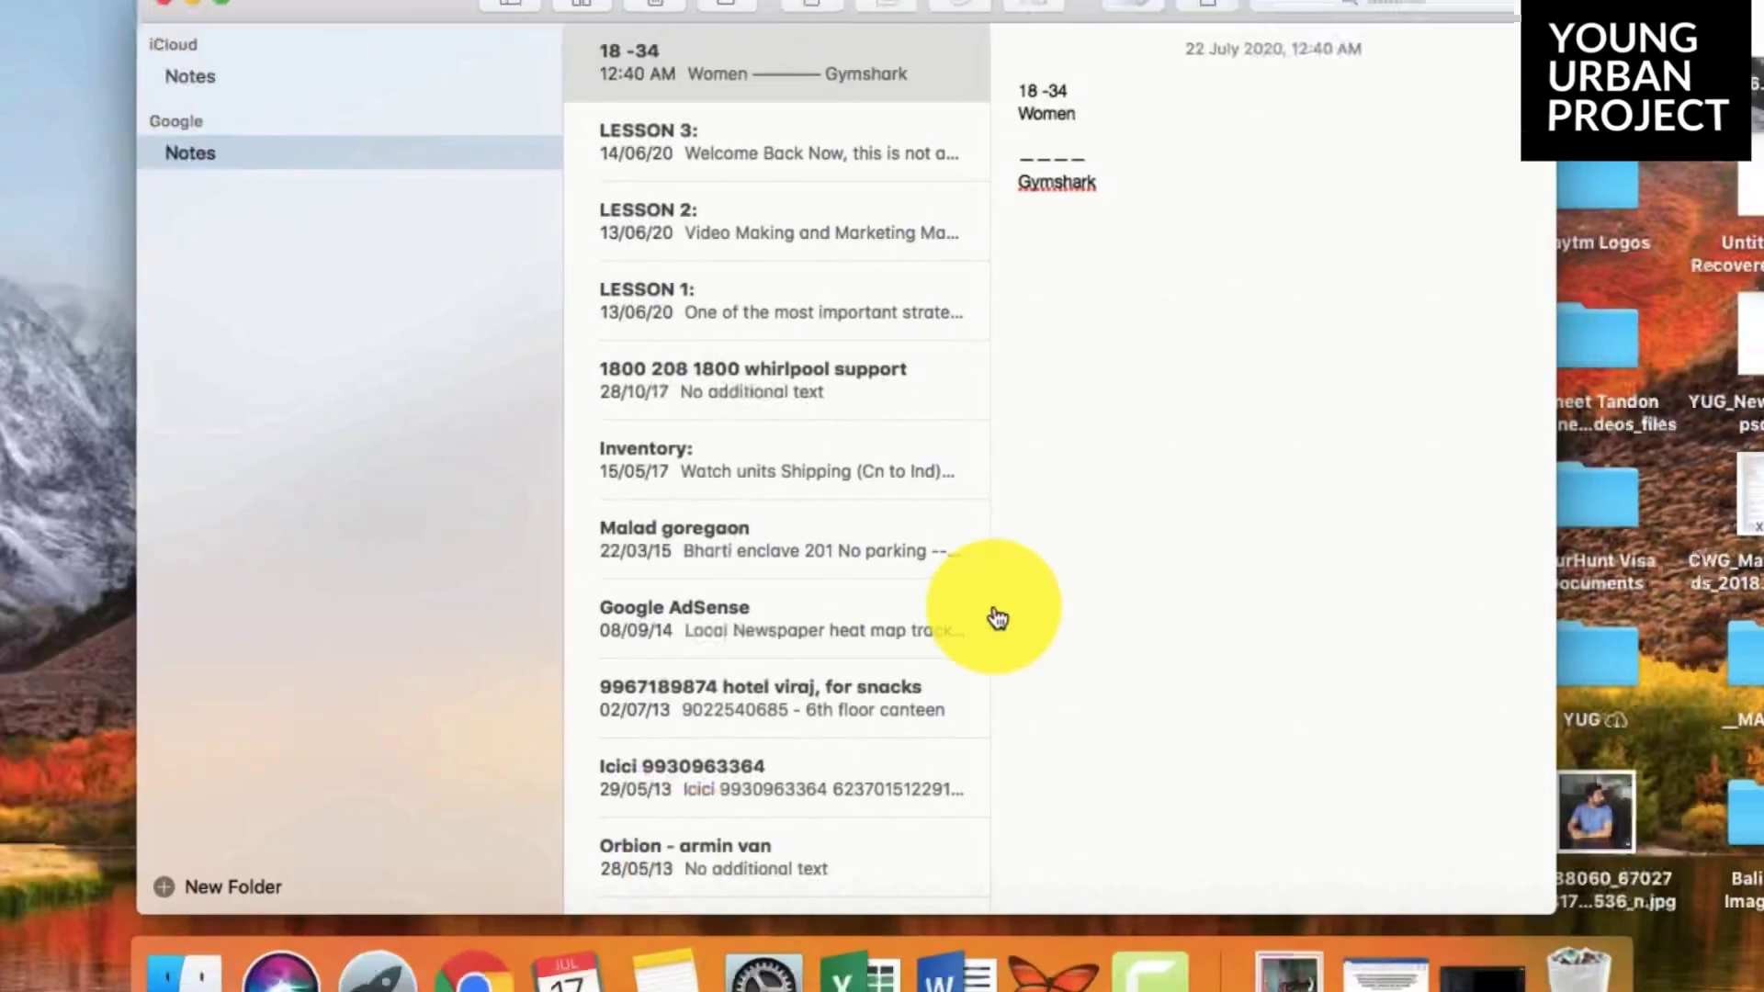
pyautogui.write('Adidas')
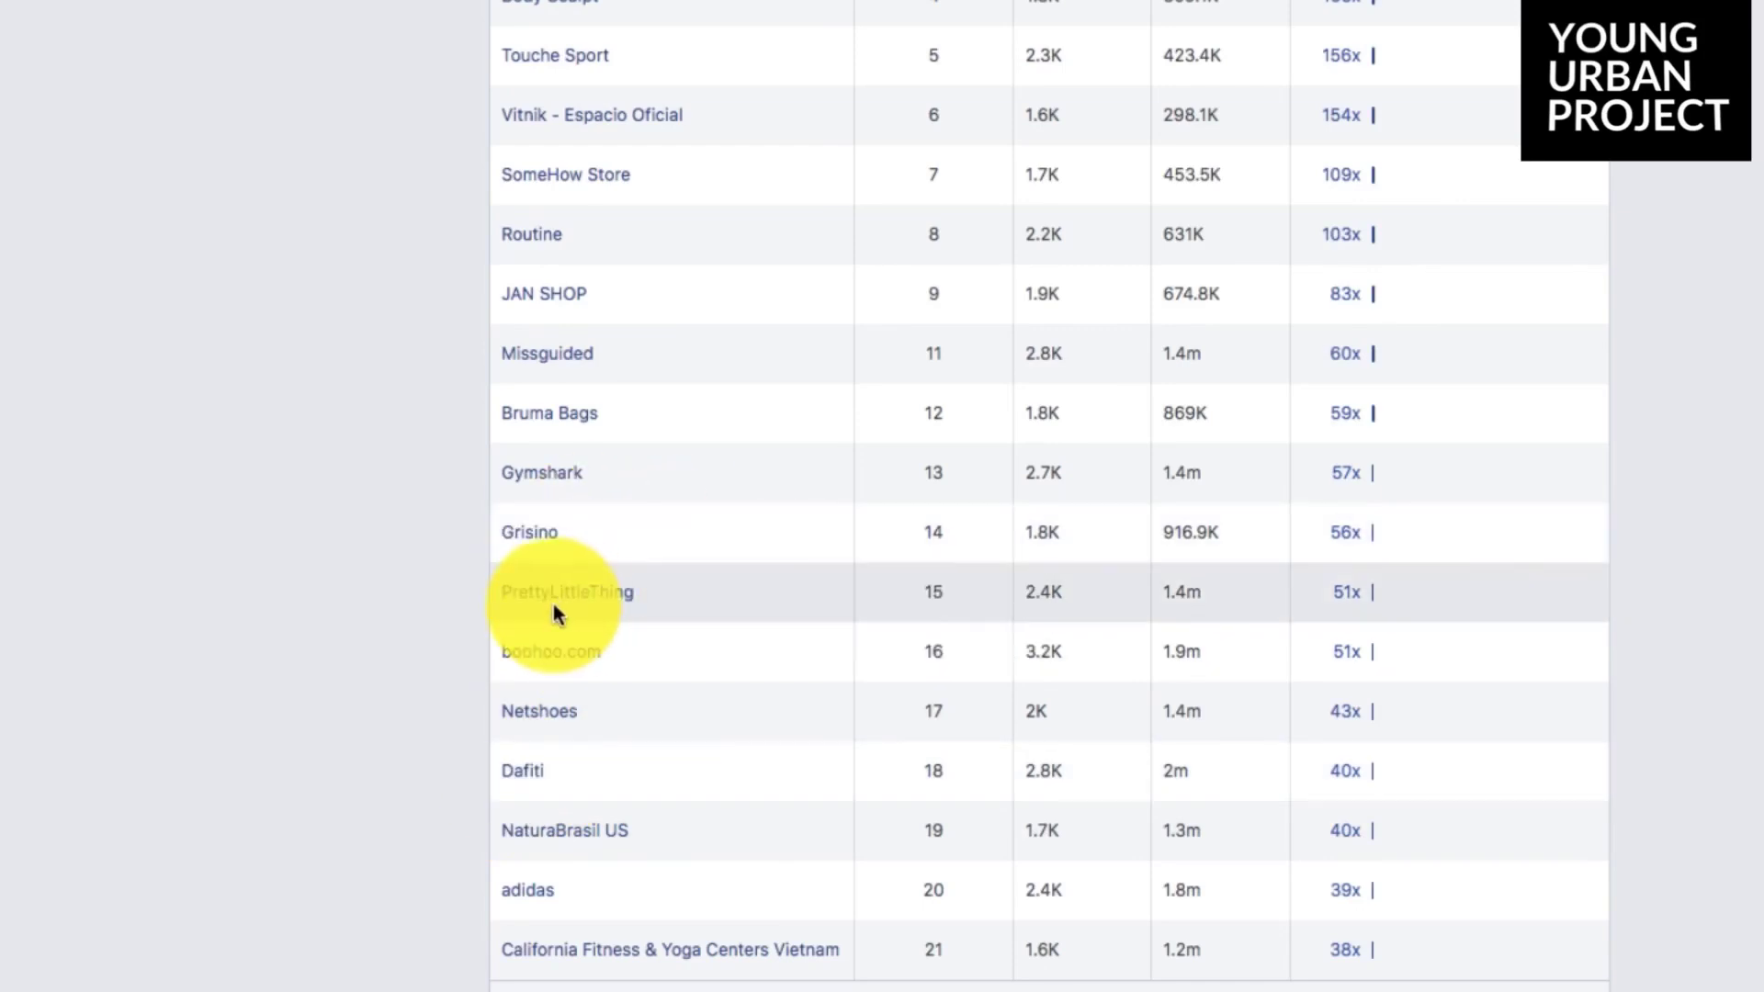
pyautogui.moveTo(575, 609)
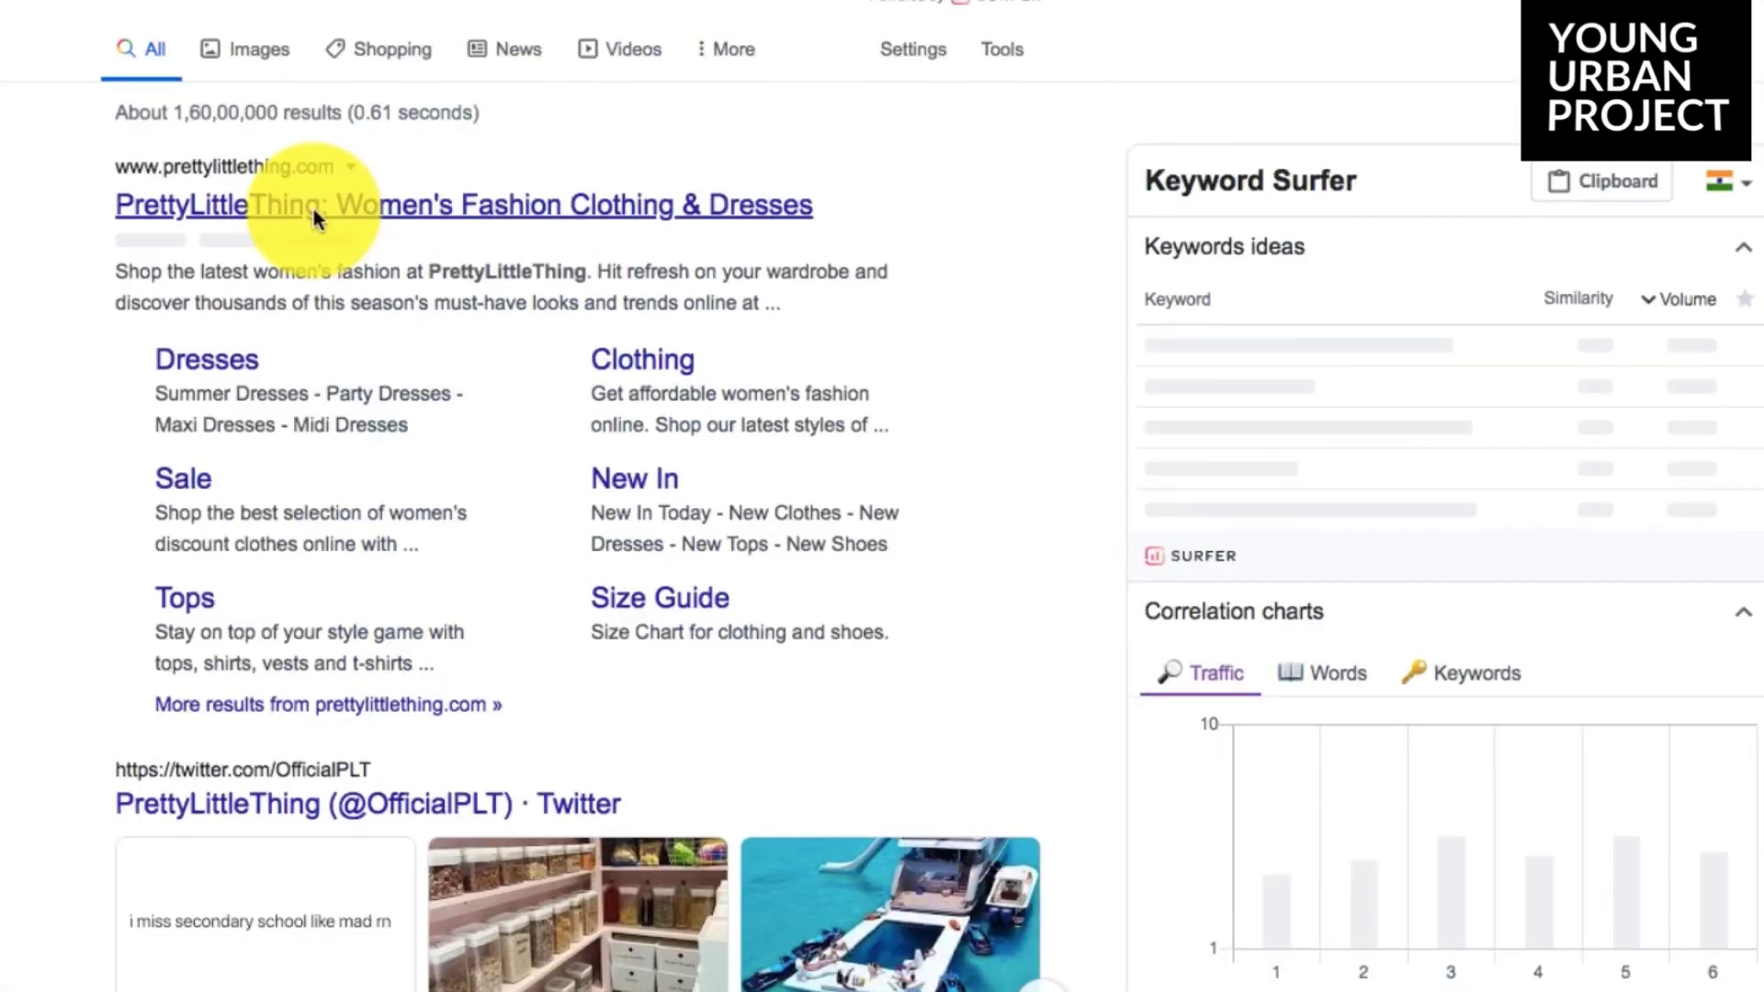
pyautogui.click(313, 213)
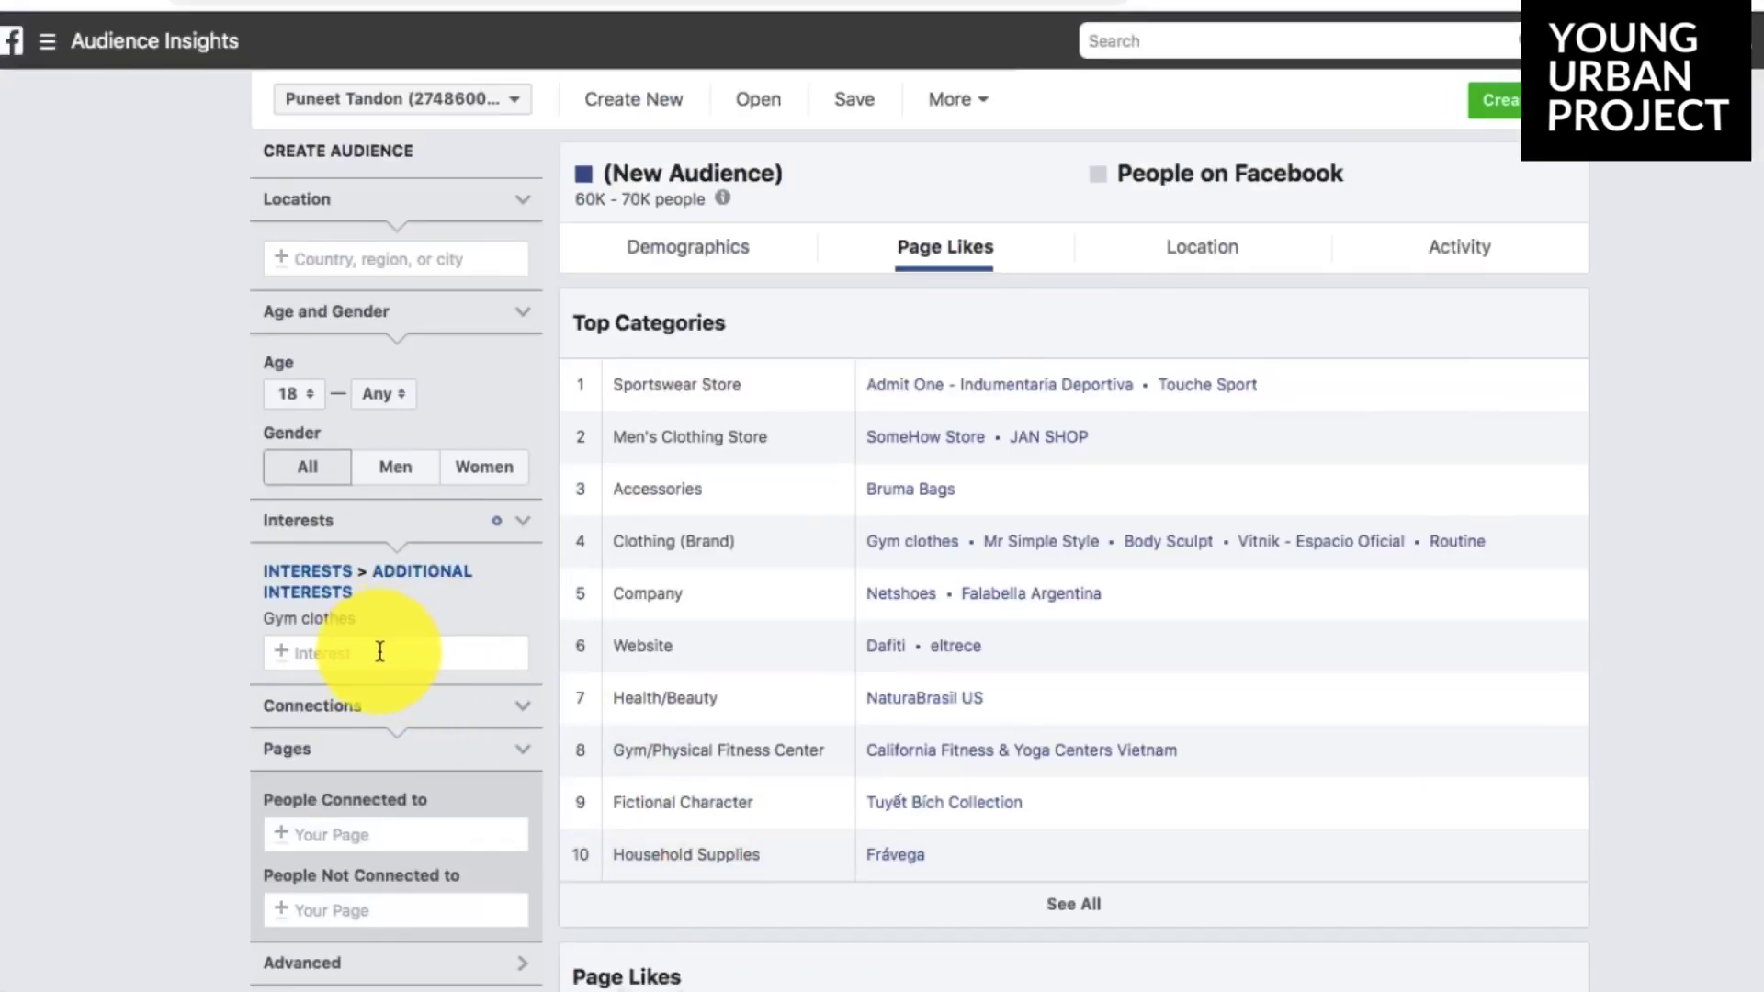
# Step: Select 'Gymshark' in the research note, then go back to Audience Insights
pyautogui.hotkey('ctrl', 'Left')
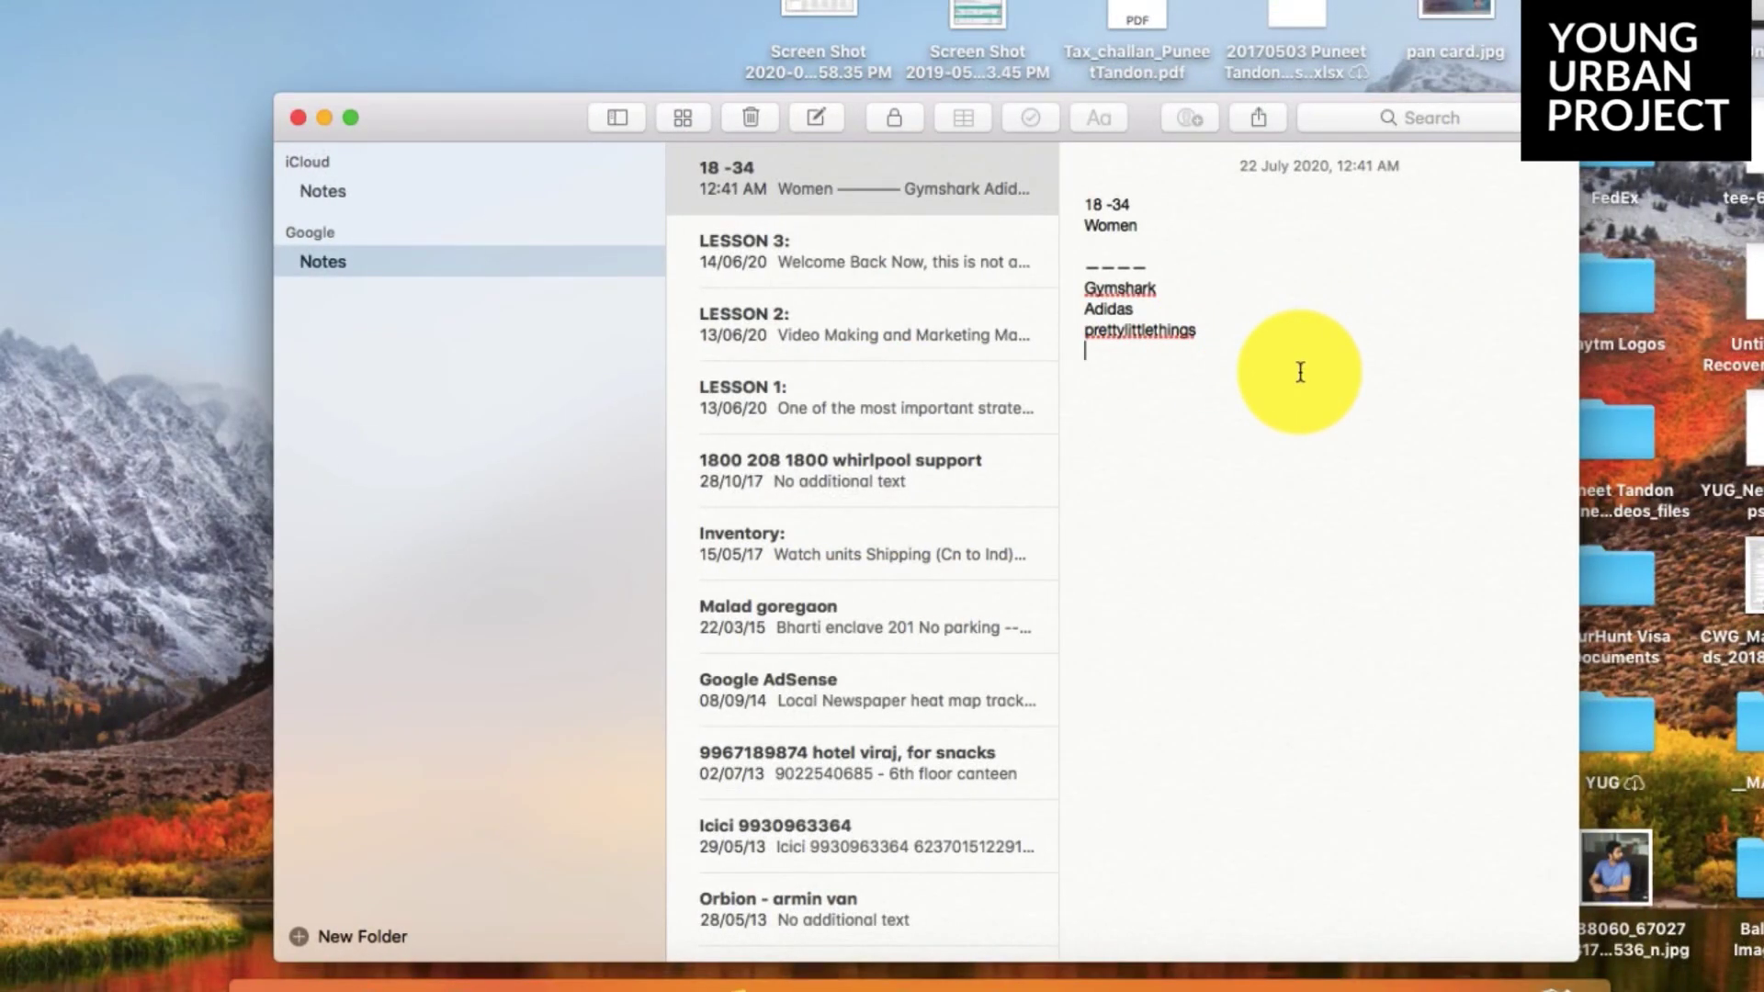
pyautogui.doubleClick(1120, 287)
pyautogui.hotkey('ctrl', 'Right')
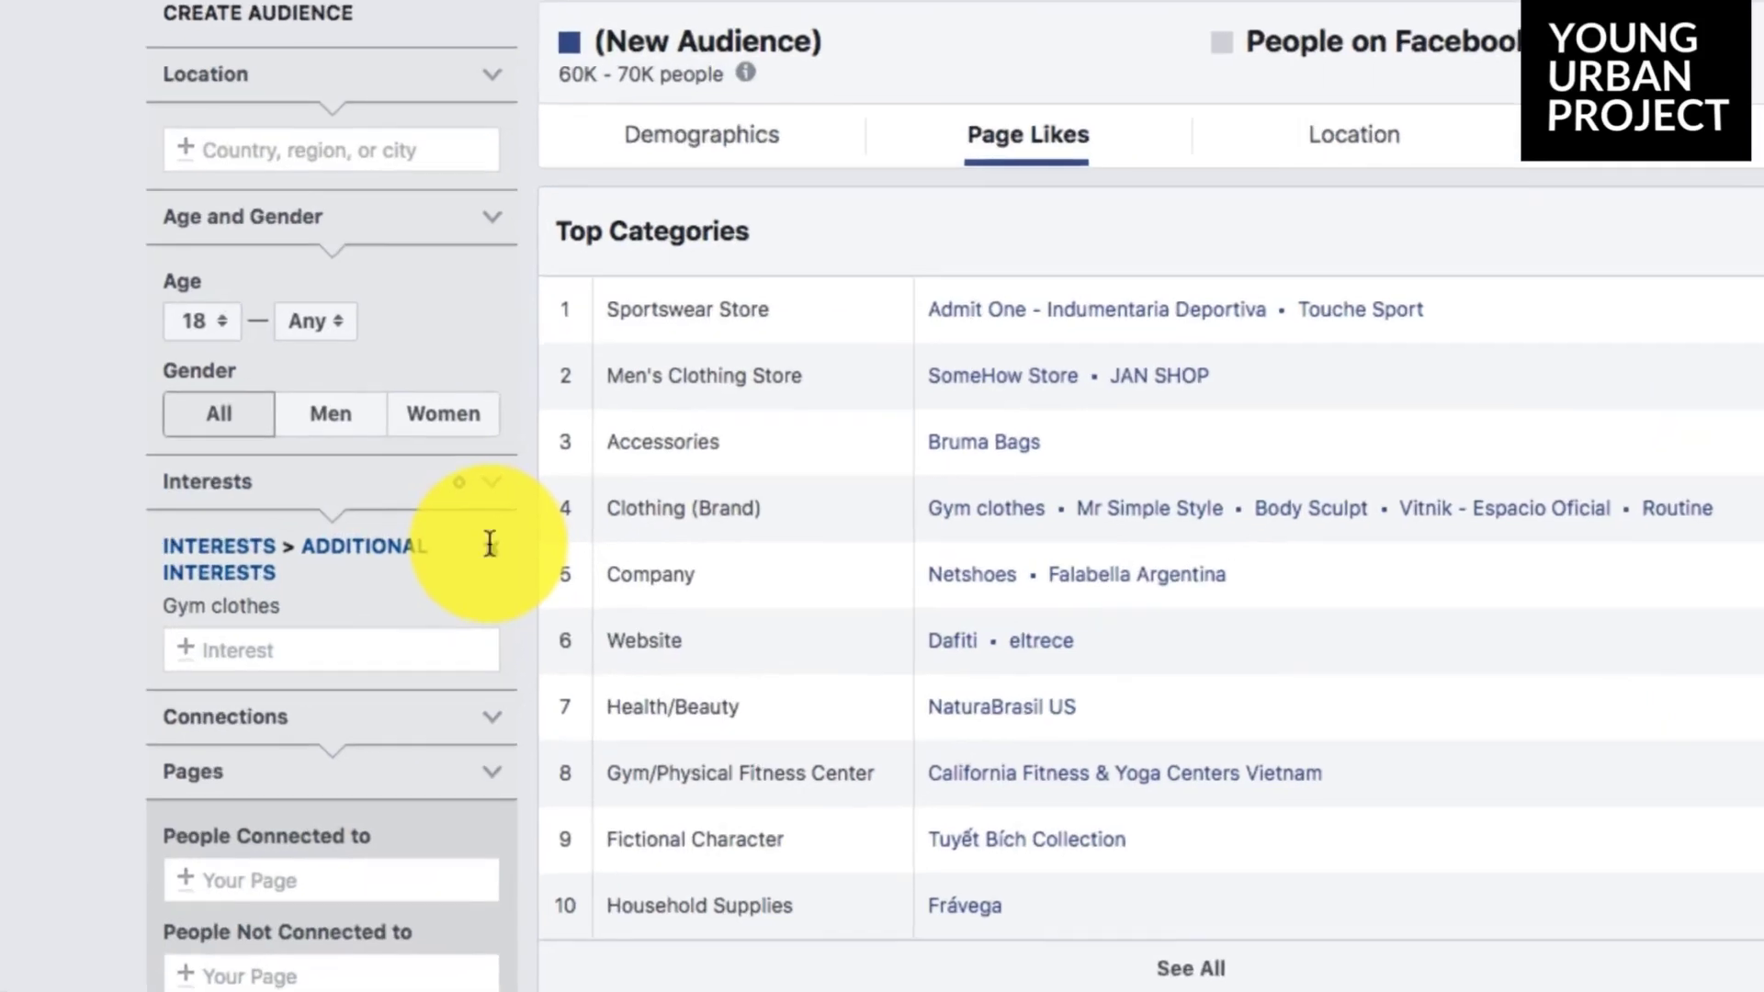
# Step: Replace the Gym clothes interest with Gymshark, giving a 3M–3.5M audience
pyautogui.click(520, 573)
pyautogui.click(336, 579)
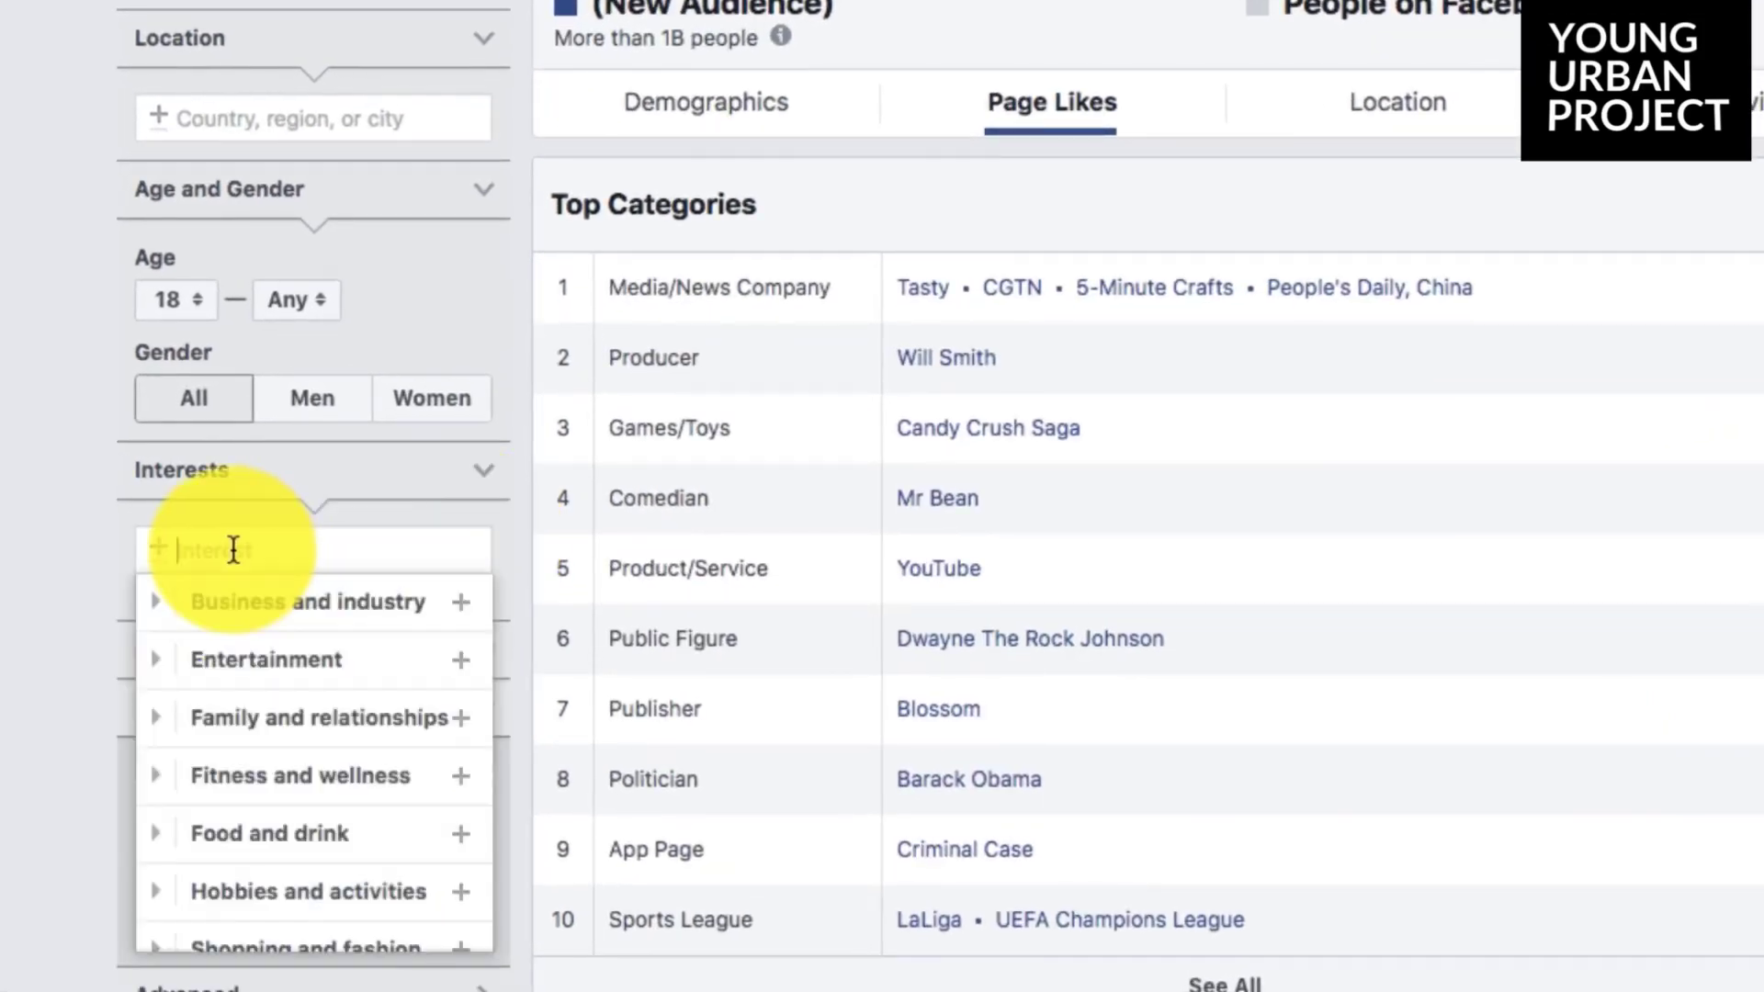
pyautogui.write('gymsha')
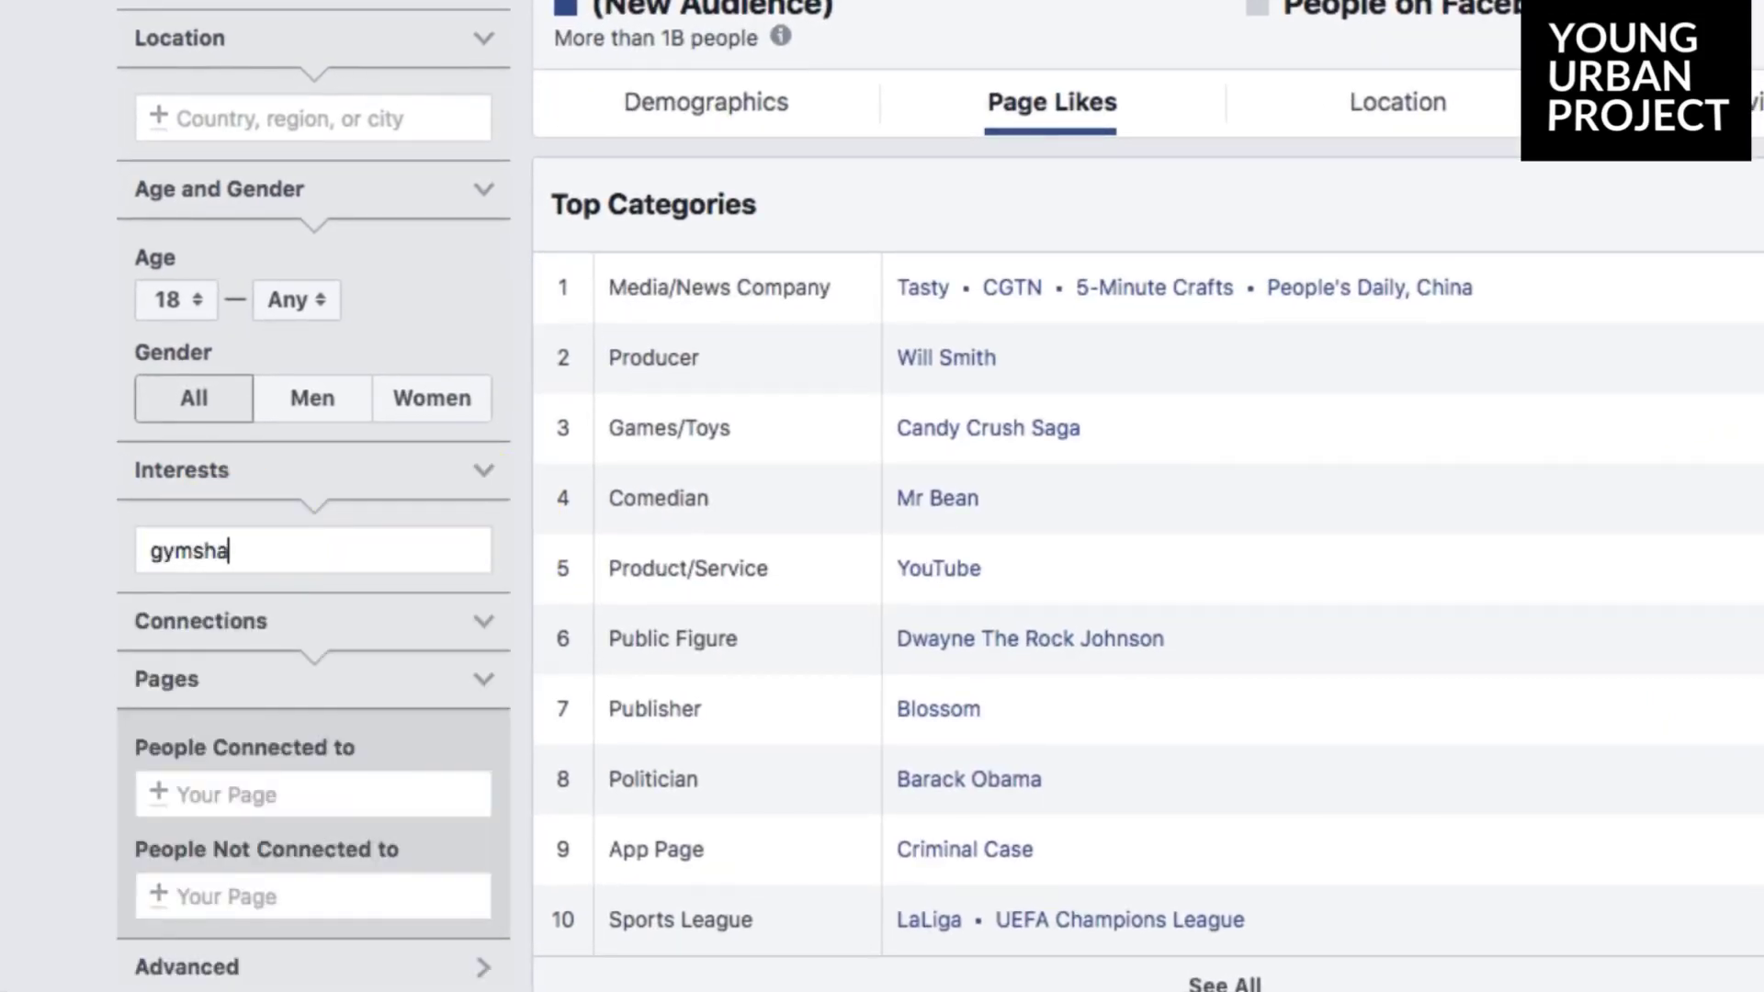
pyautogui.write('k')
pyautogui.click(202, 612)
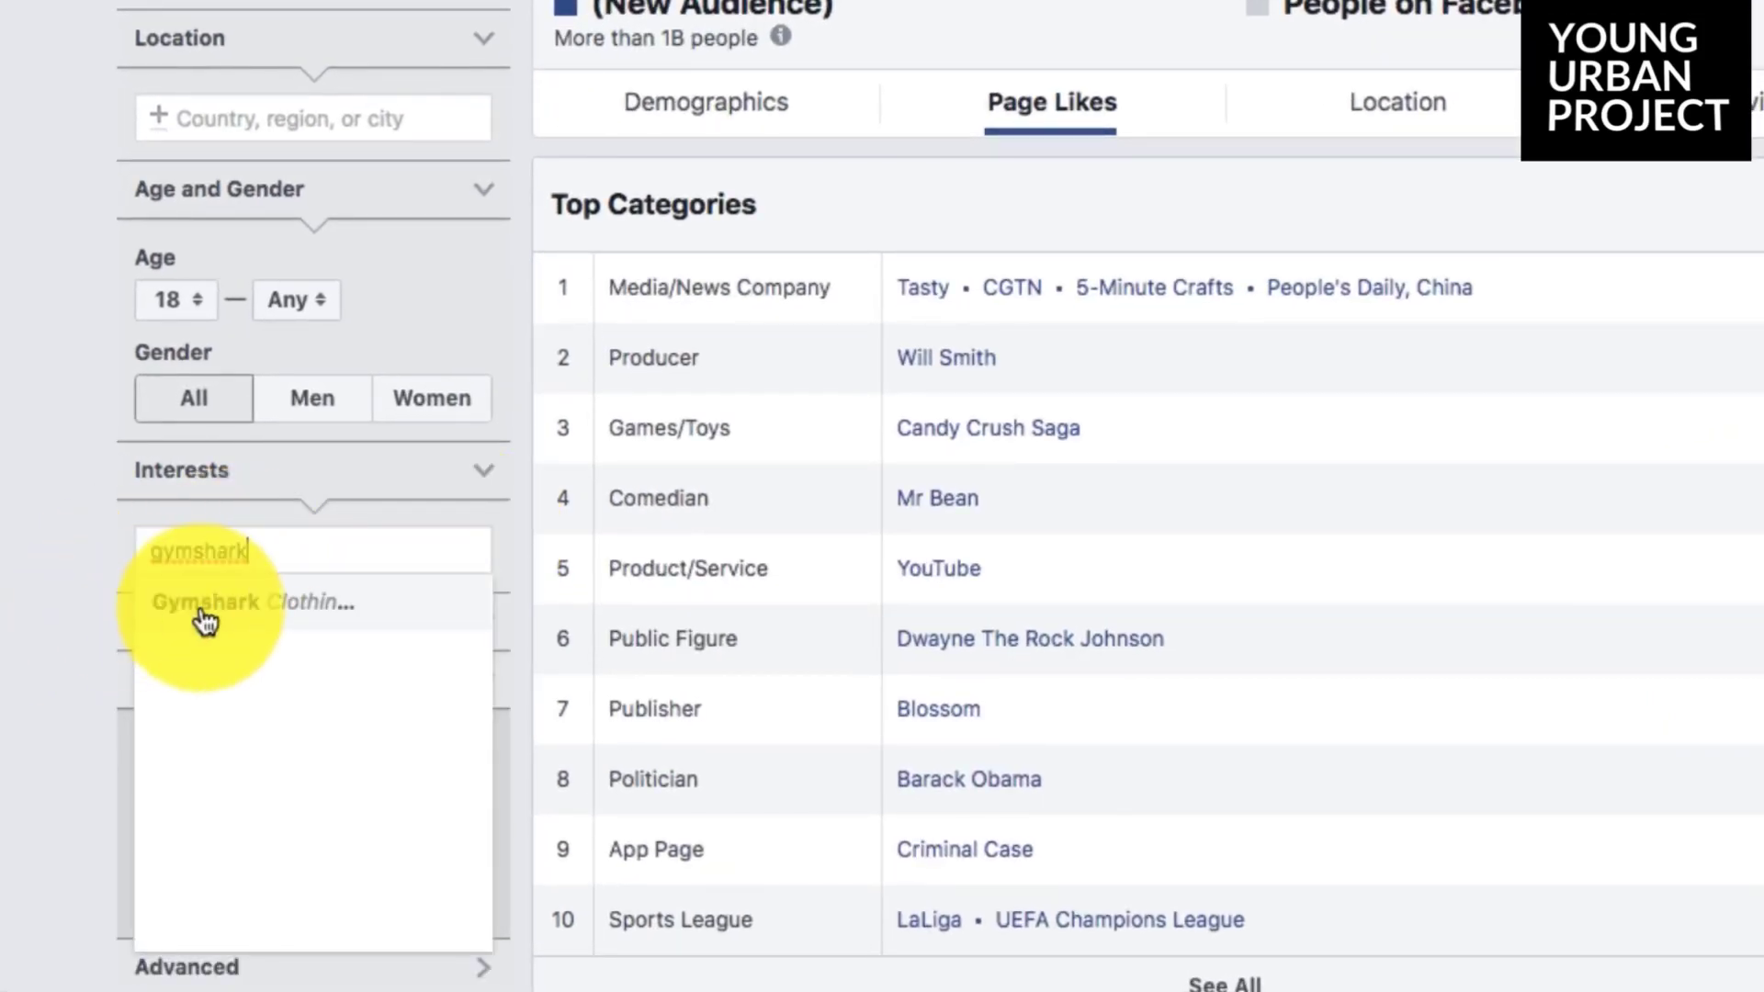
# Step: Review the Gymshark audience's Page Likes, then remove the Gymshark interest
pyautogui.scroll(-3, 166, 404)
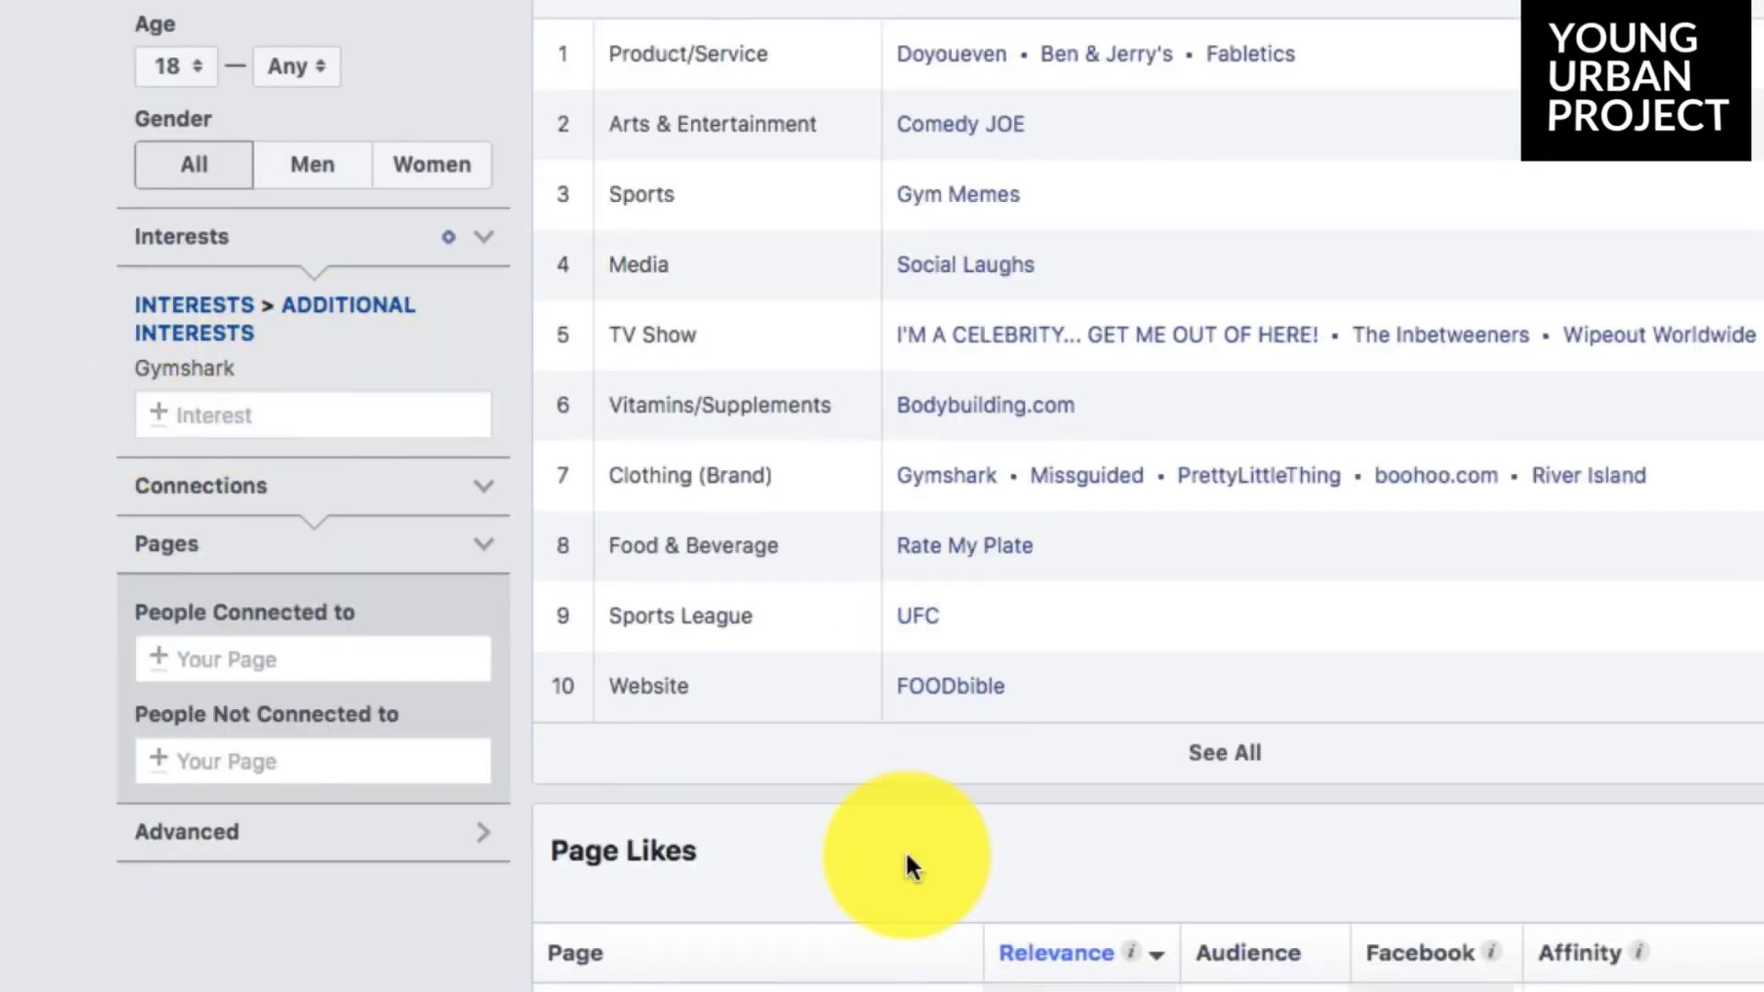
pyautogui.scroll(-10, 906, 851)
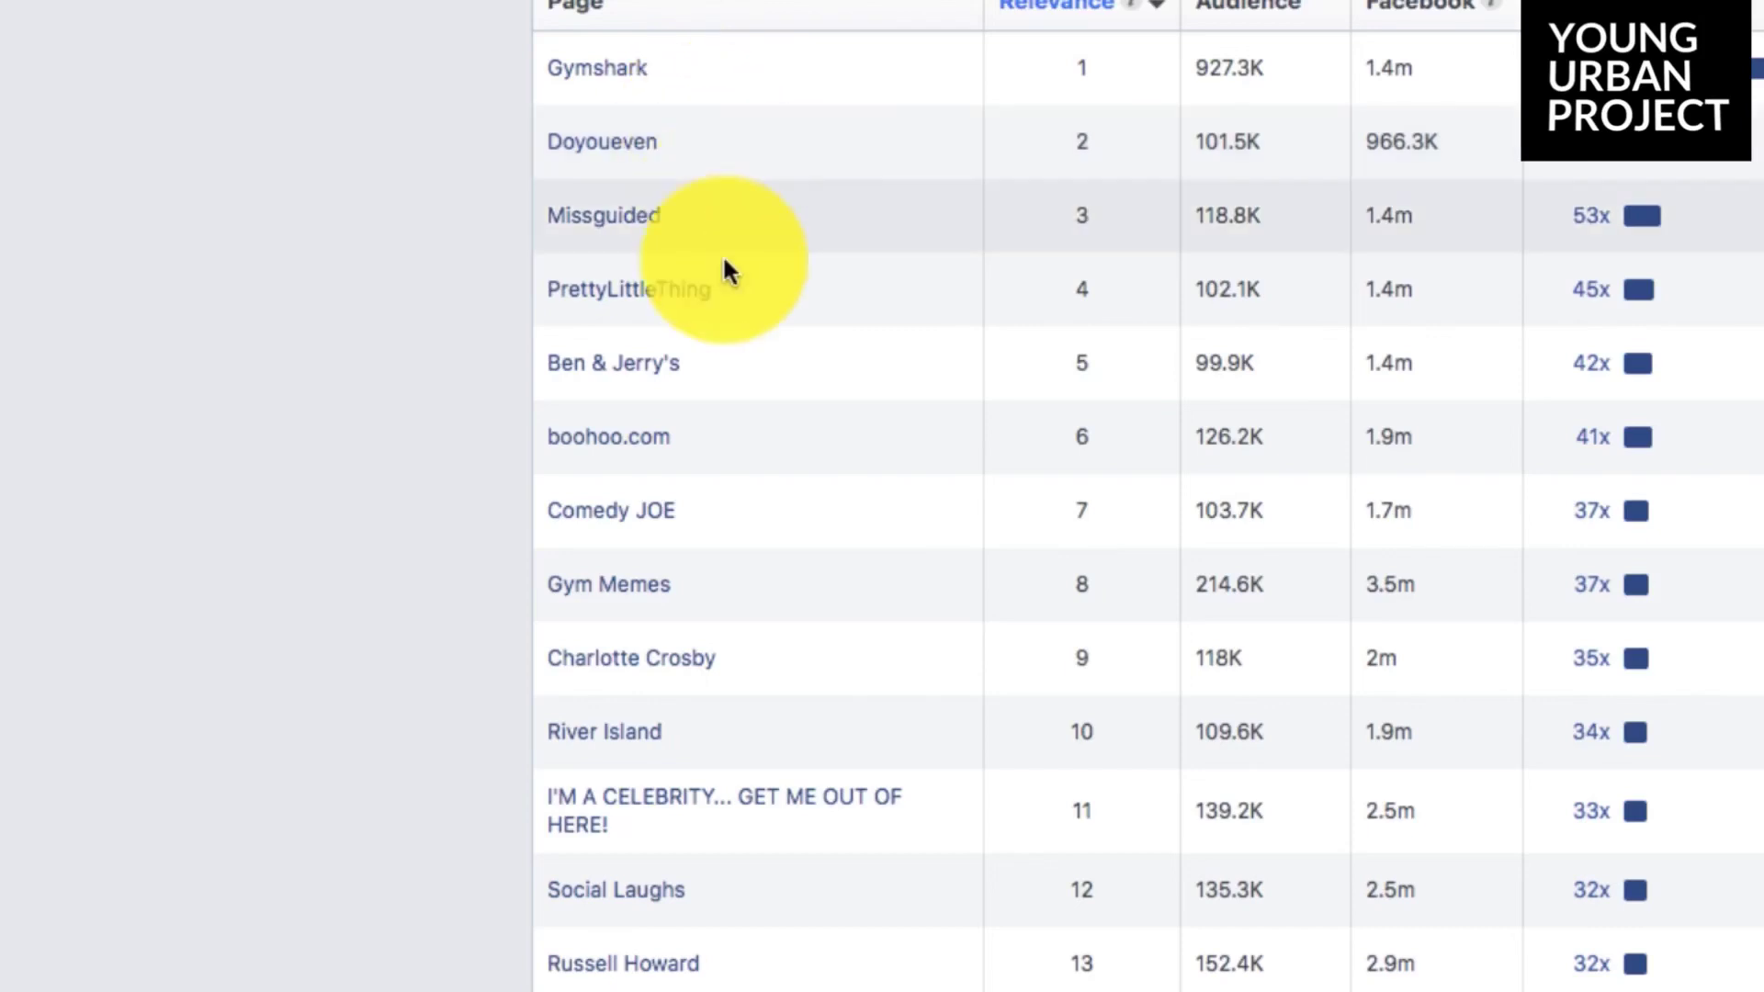
pyautogui.scroll(-5, 709, 444)
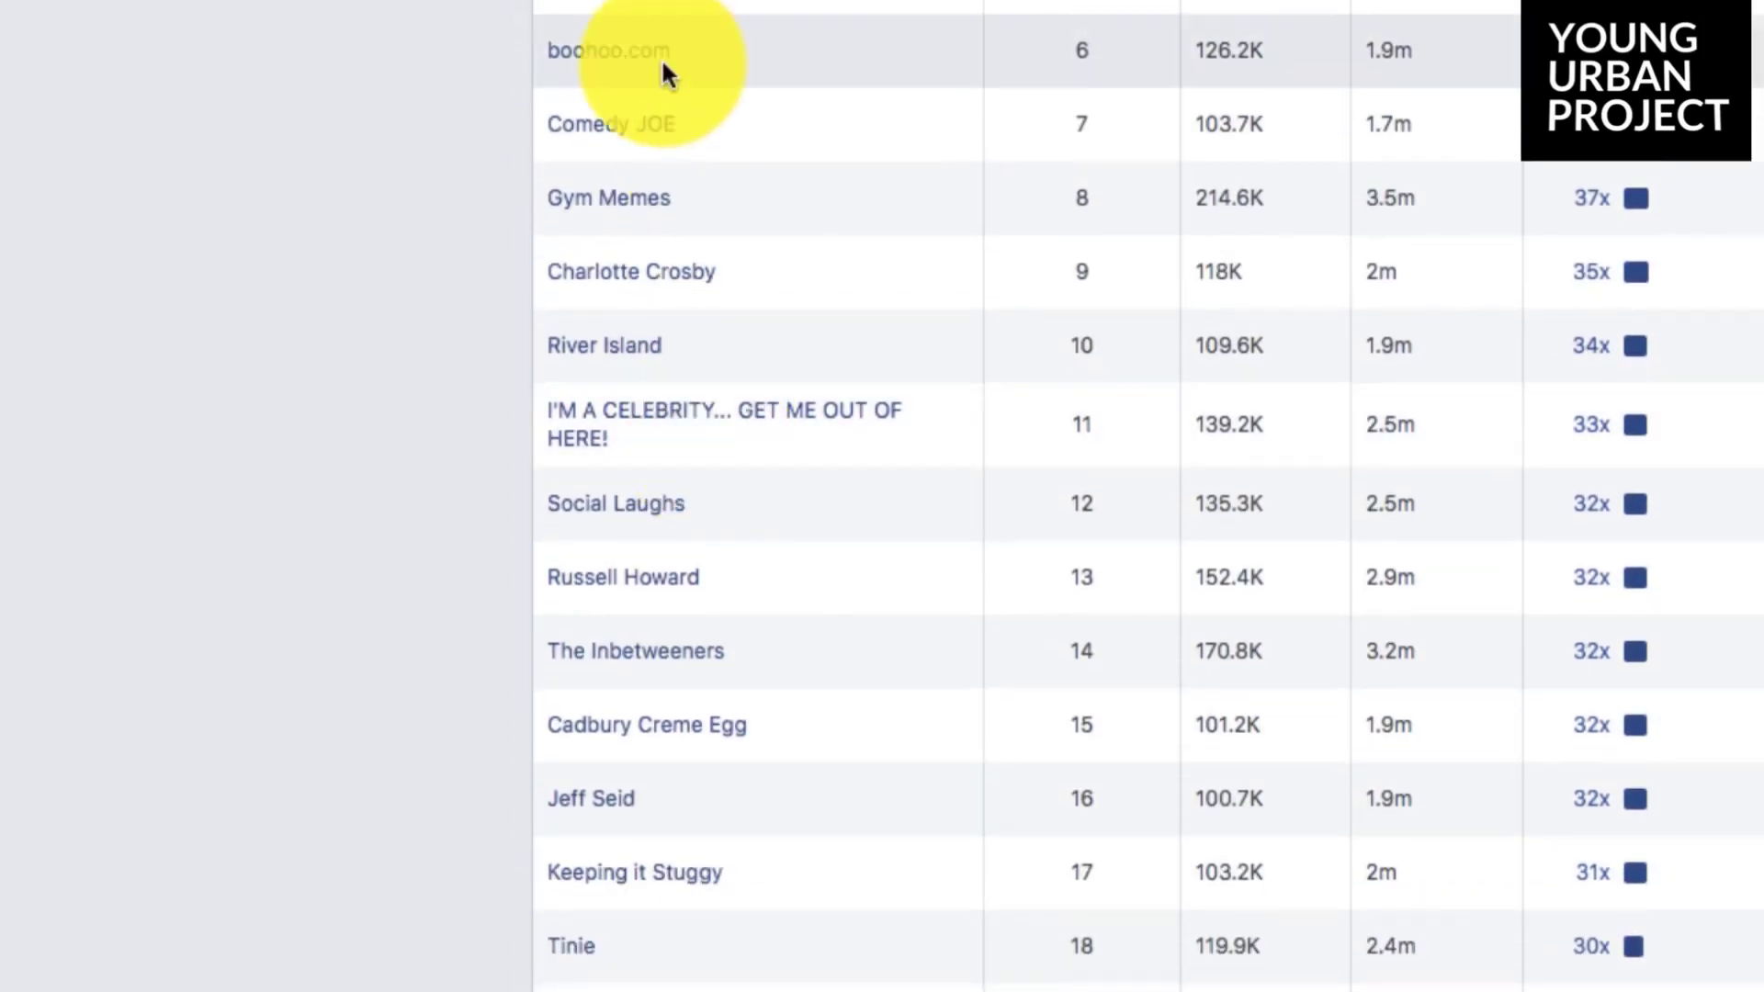
pyautogui.scroll(-10, 694, 751)
pyautogui.scroll(20, 694, 752)
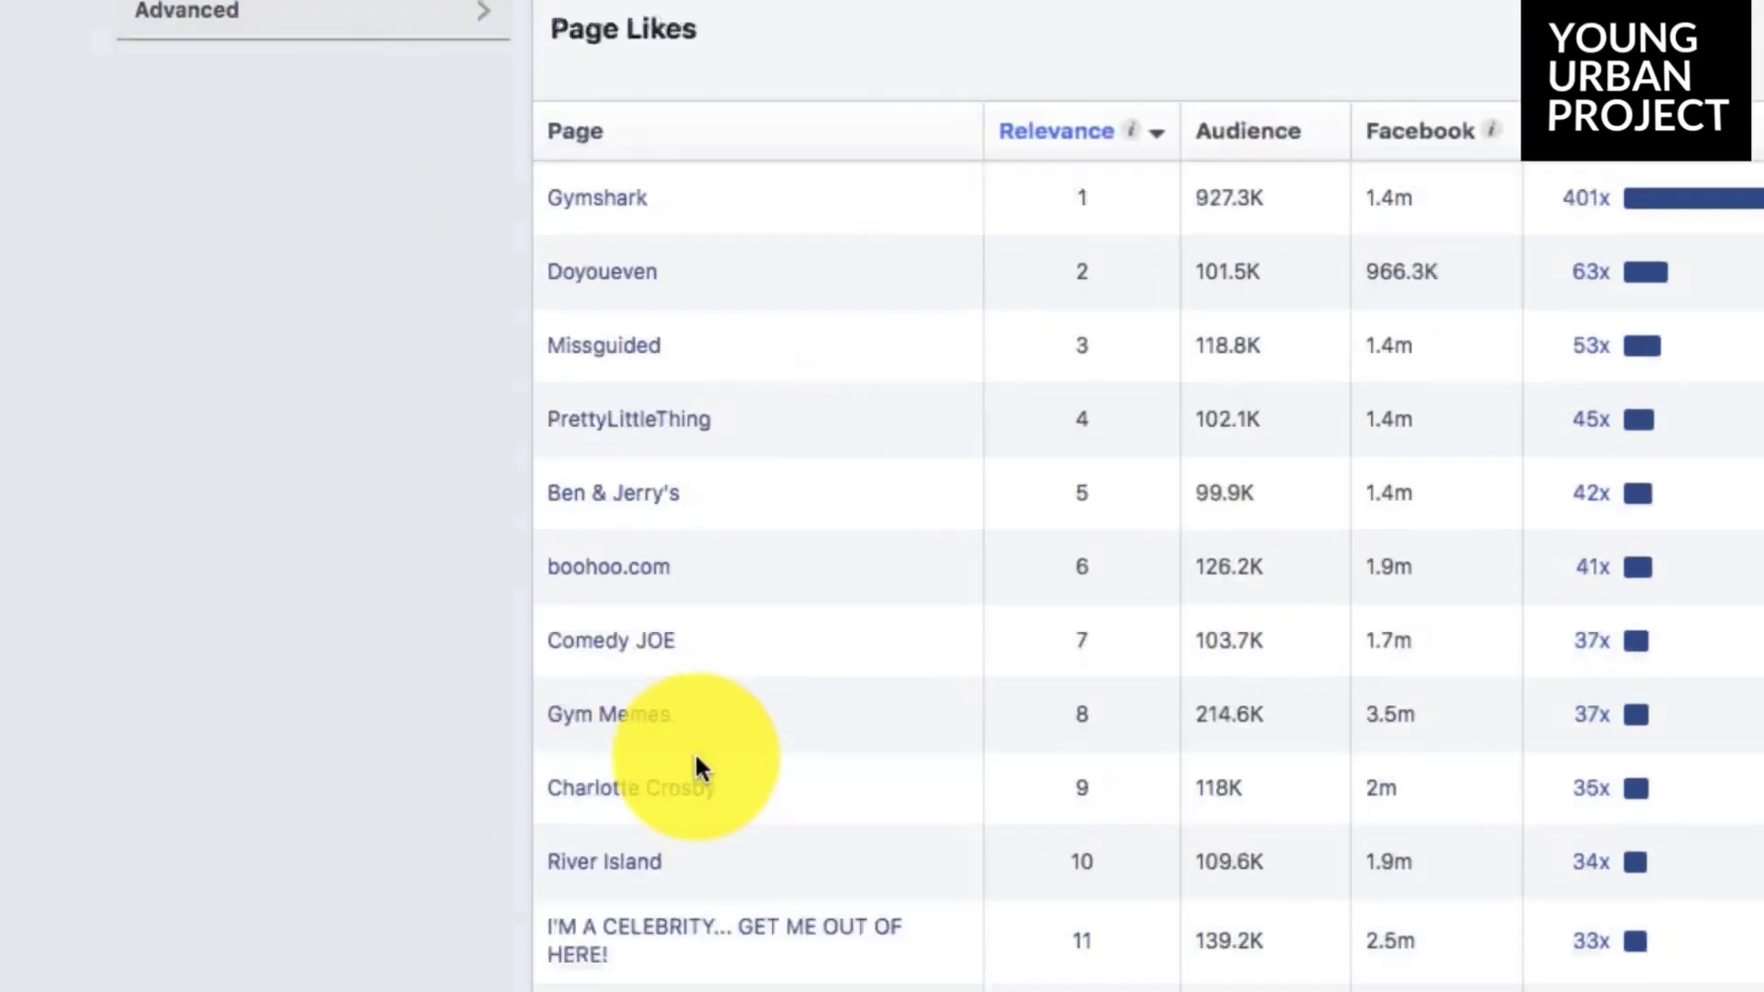
pyautogui.scroll(-1, 643, 717)
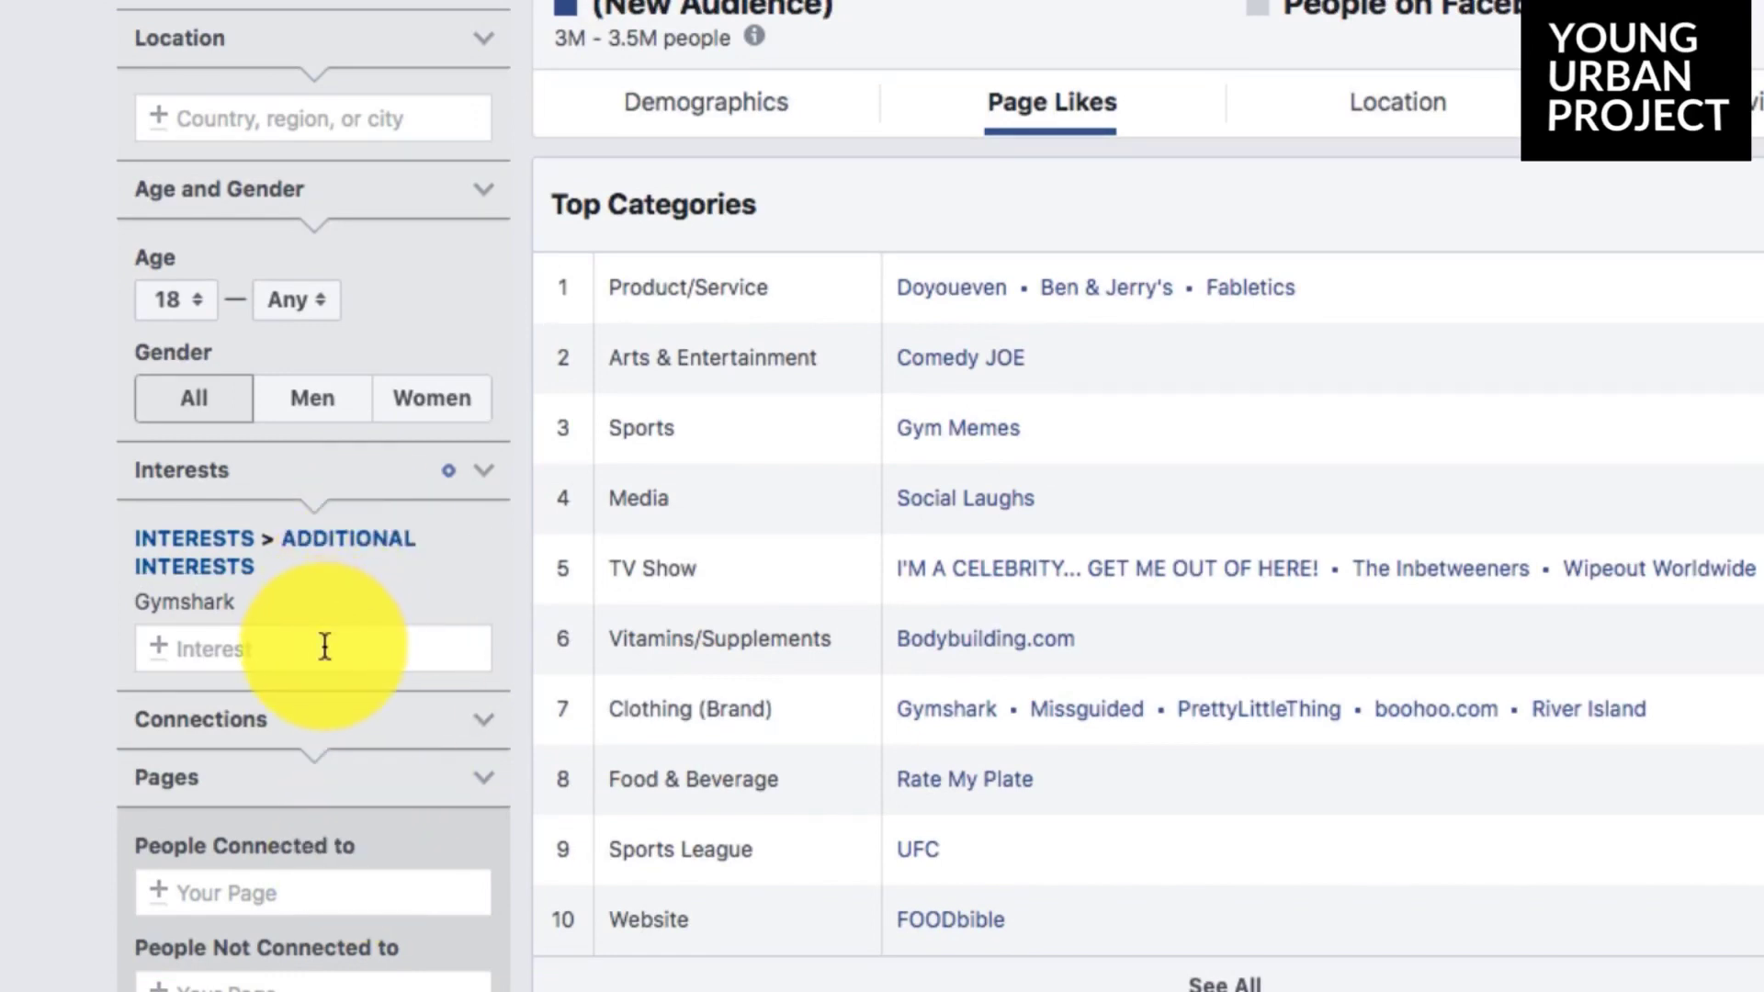
pyautogui.click(485, 610)
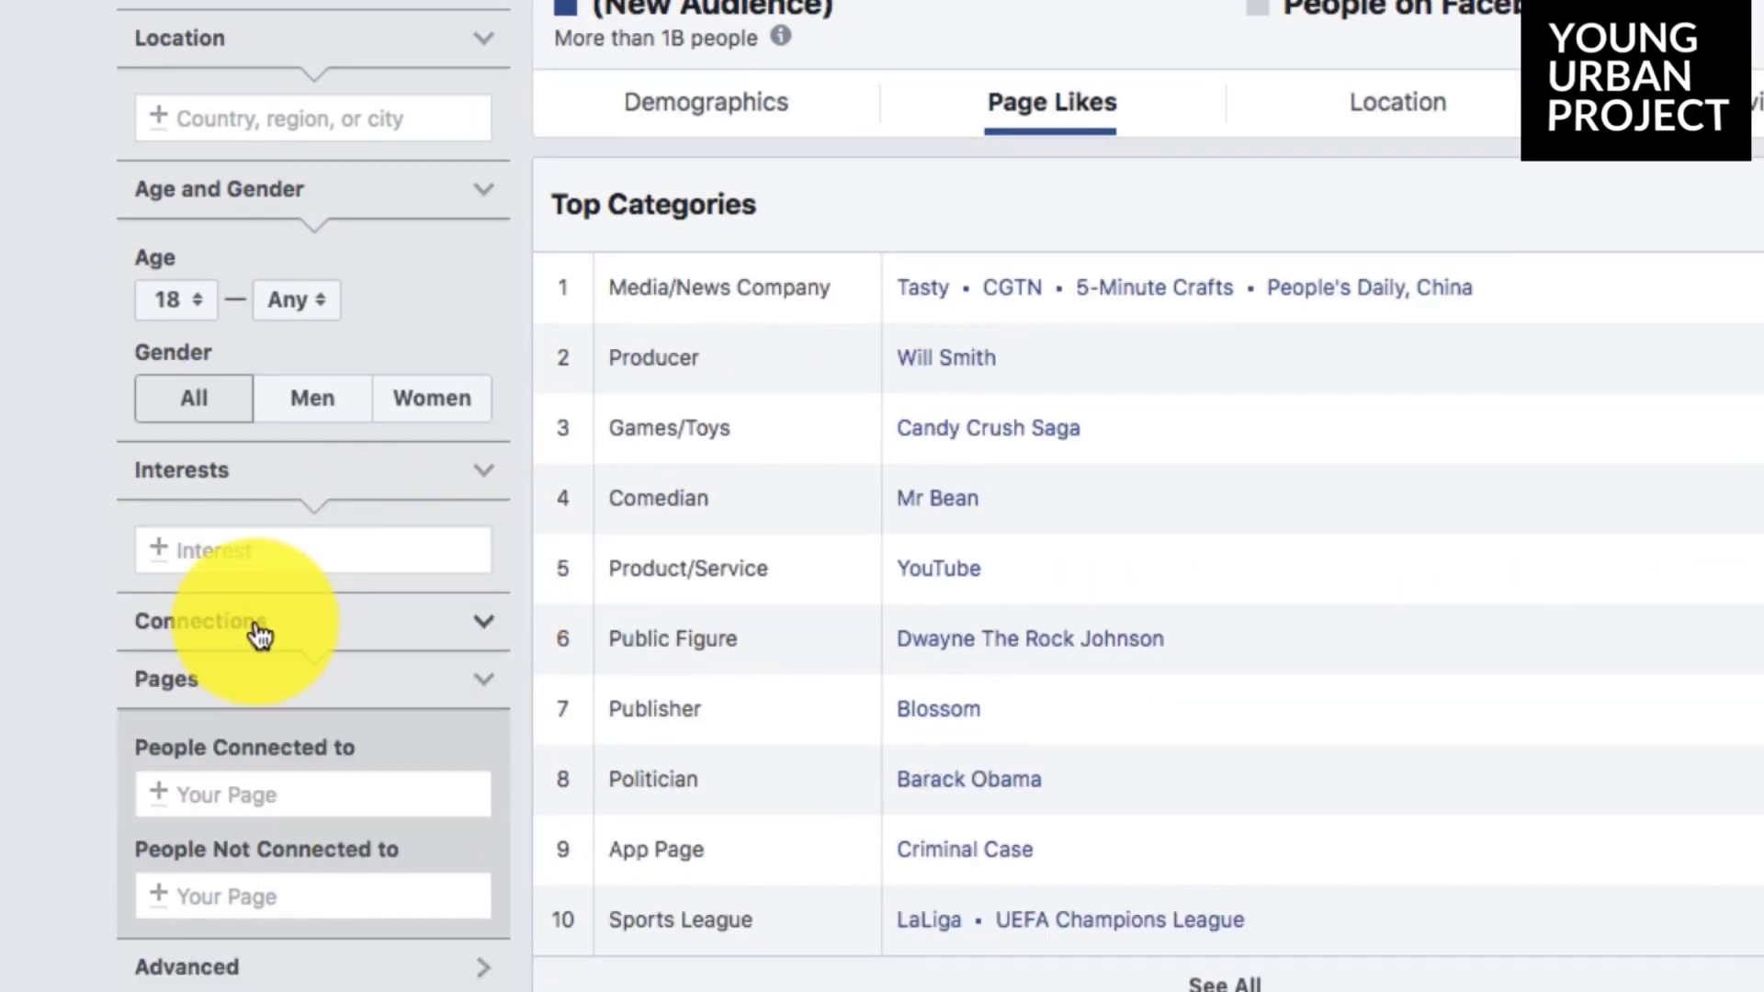
# Step: Set the interest to Athleisure and scroll its Page Likes, led by Fabletics, down to Shape Magazine
pyautogui.click(240, 553)
pyautogui.write('athleisure')
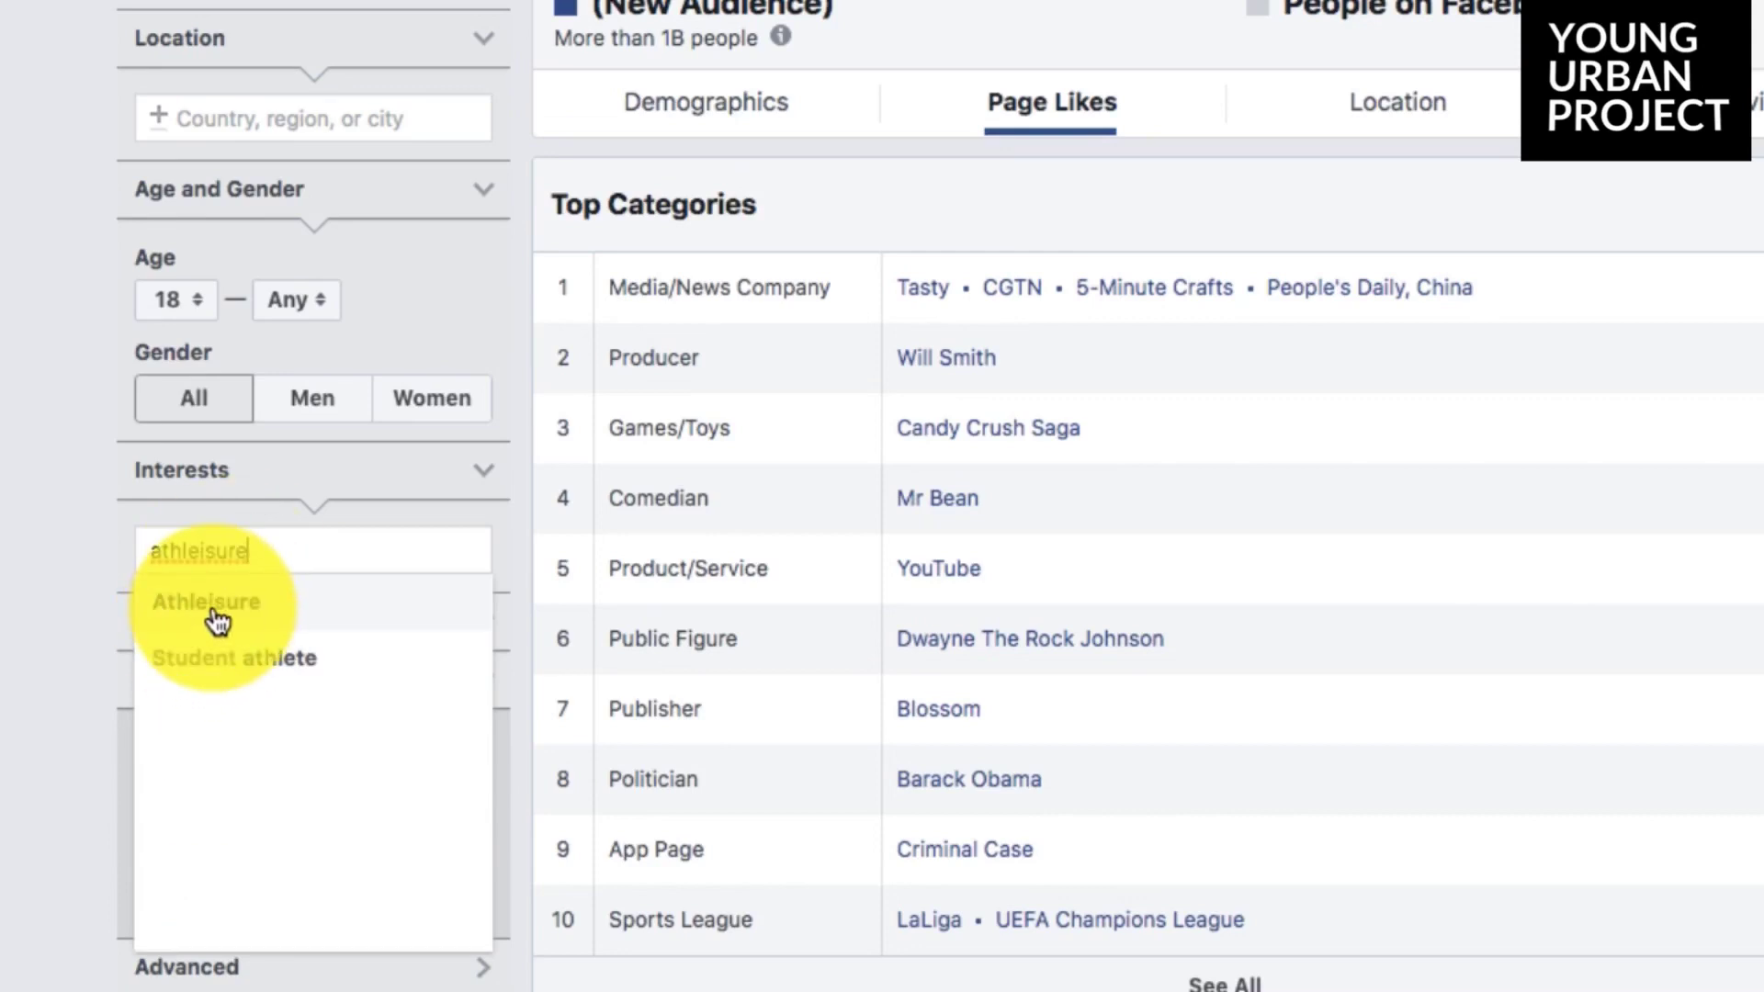
pyautogui.click(211, 602)
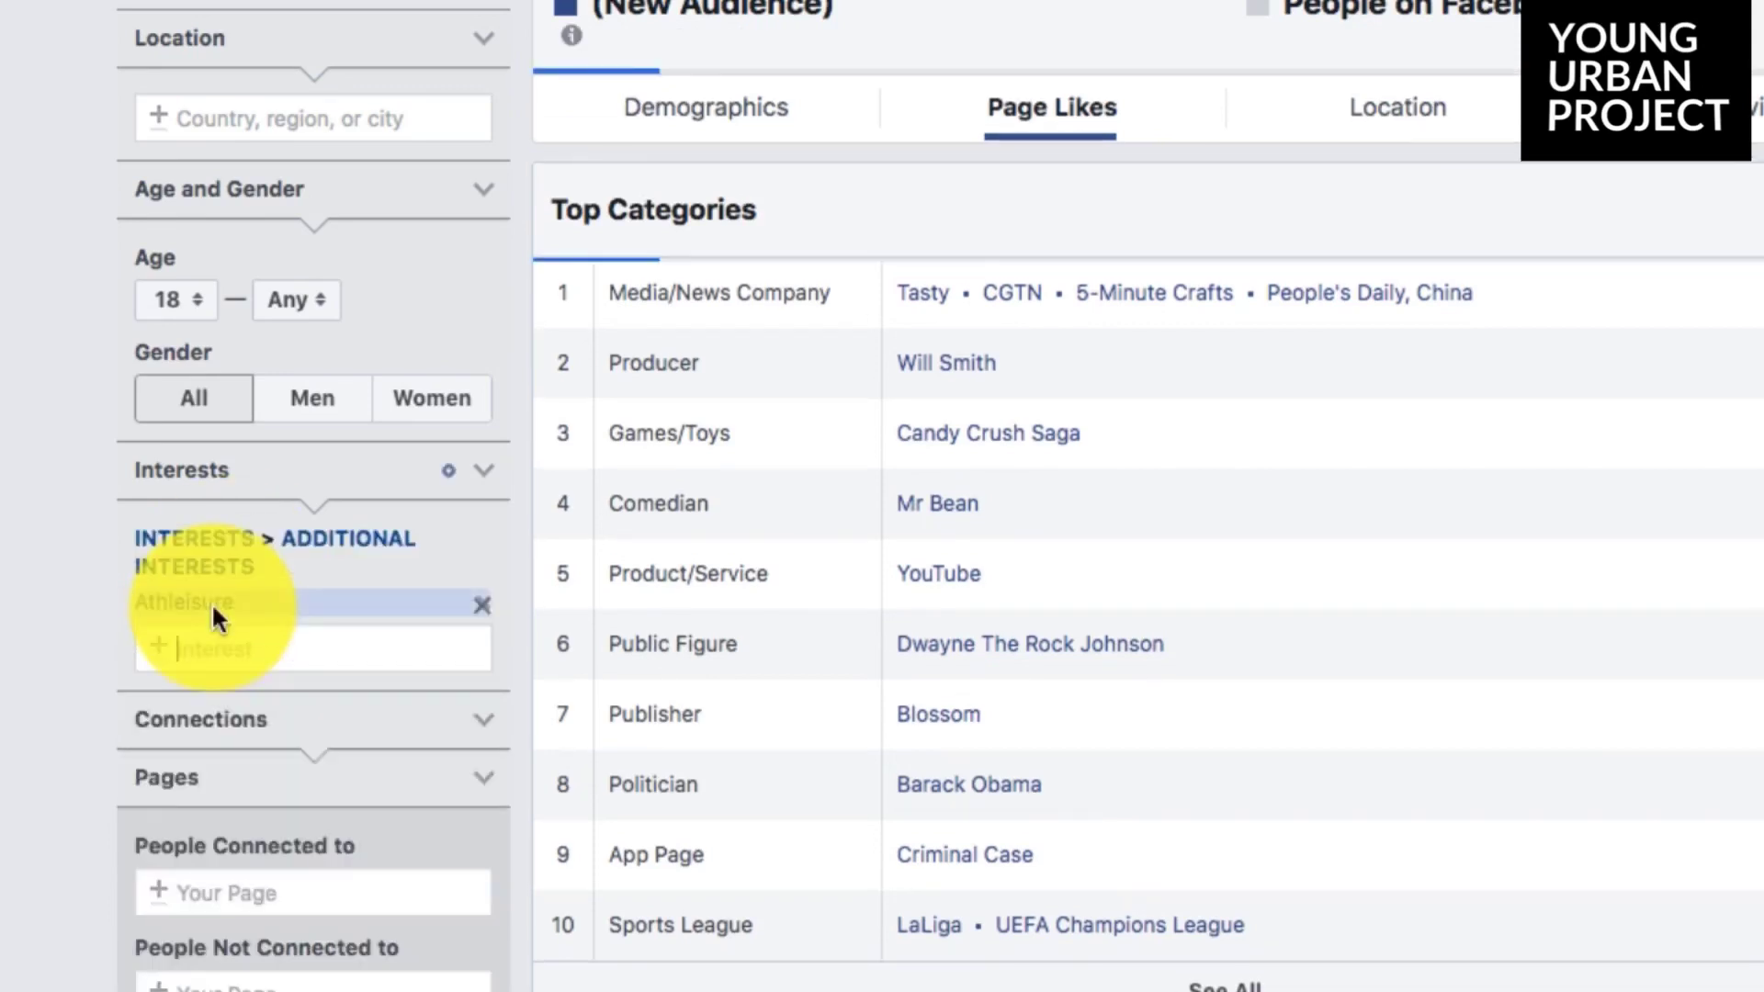
pyautogui.scroll(-10, 807, 787)
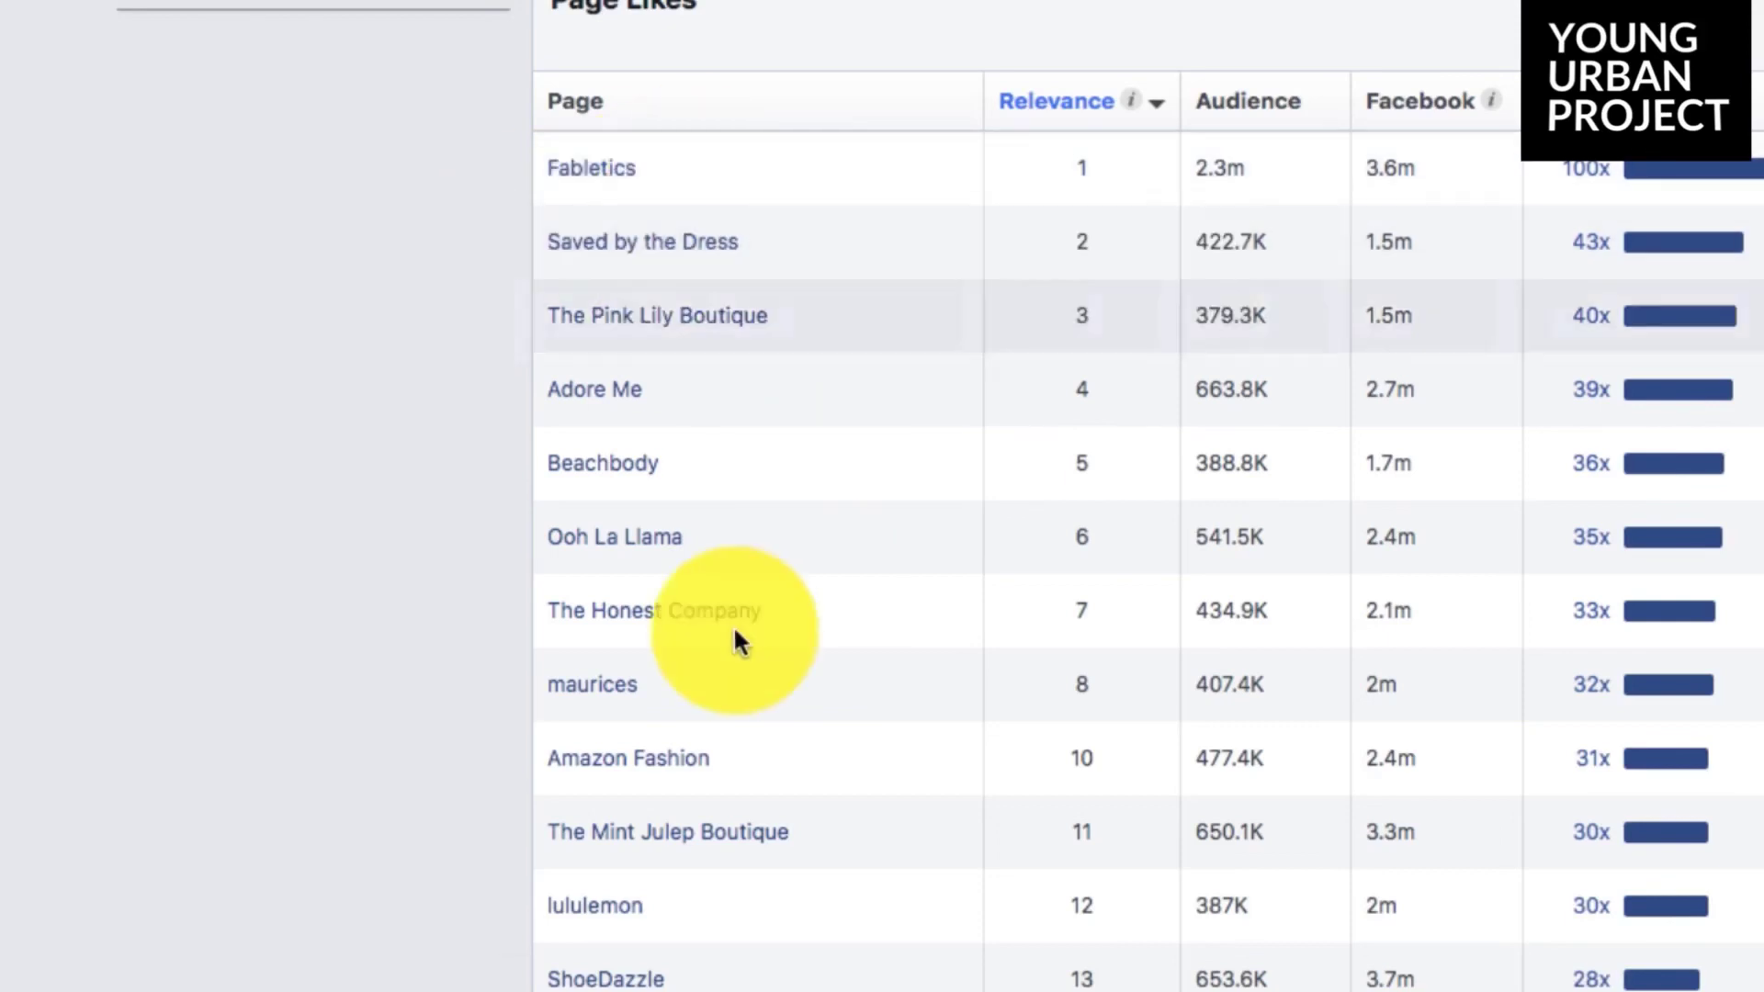
pyautogui.scroll(-5, 763, 713)
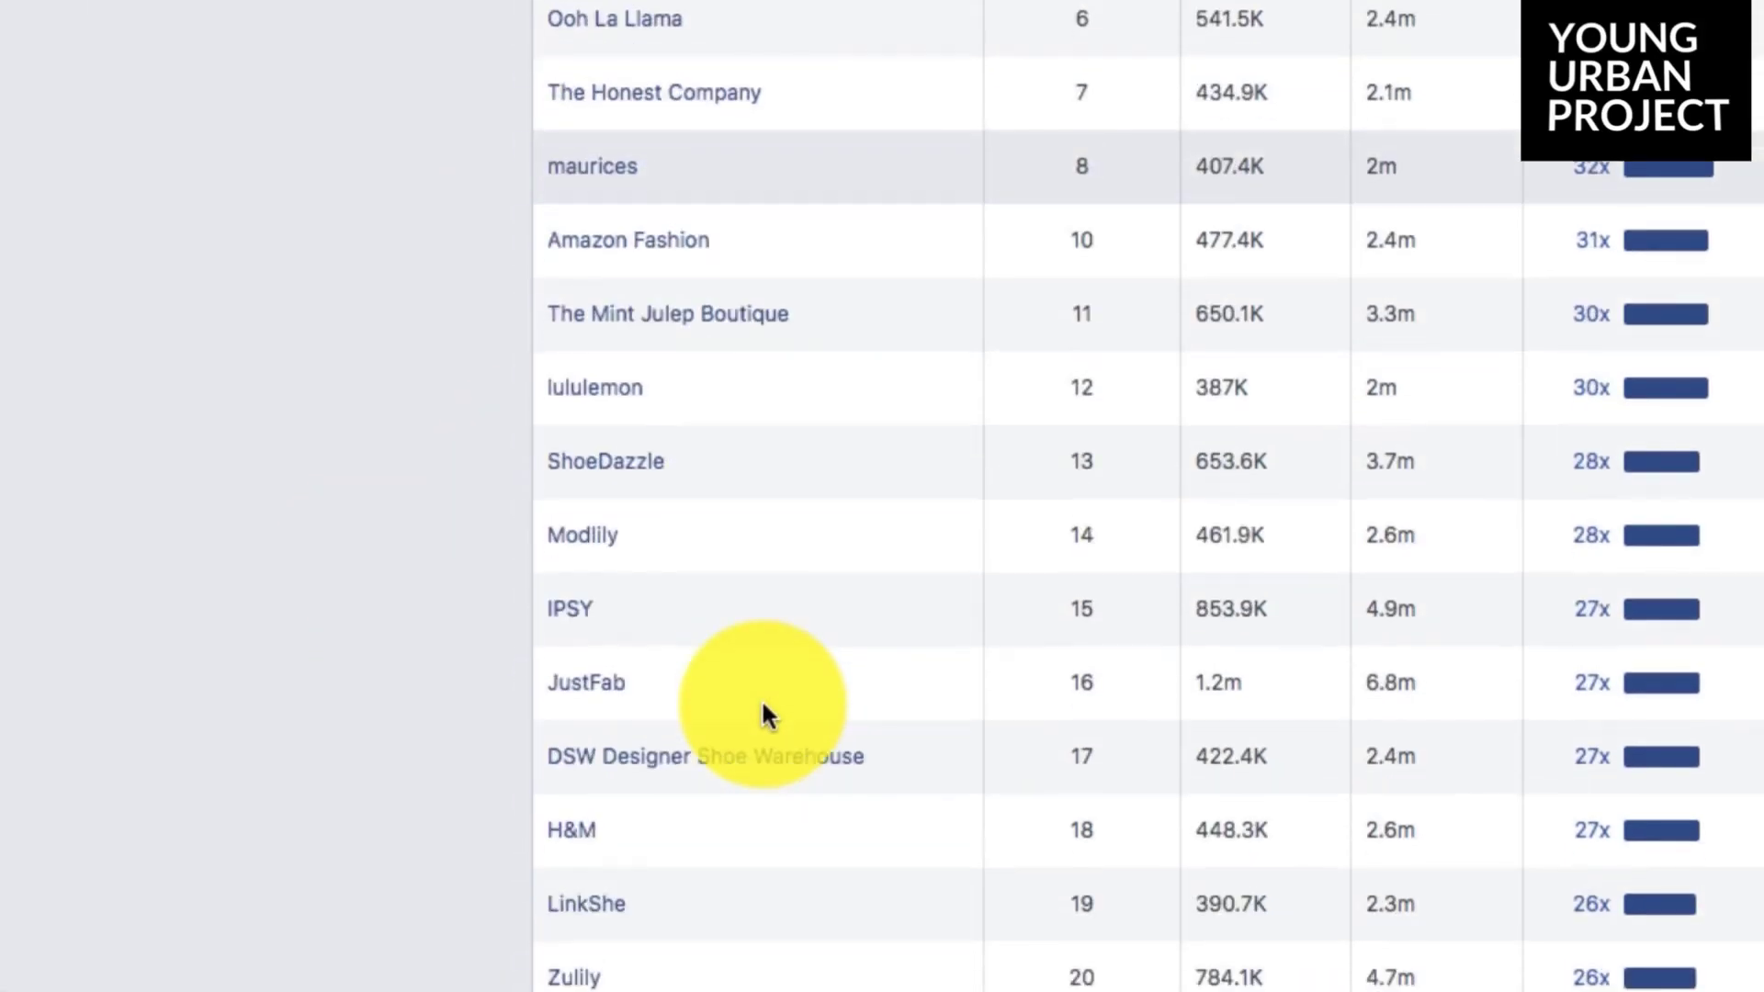
pyautogui.scroll(-15, 765, 712)
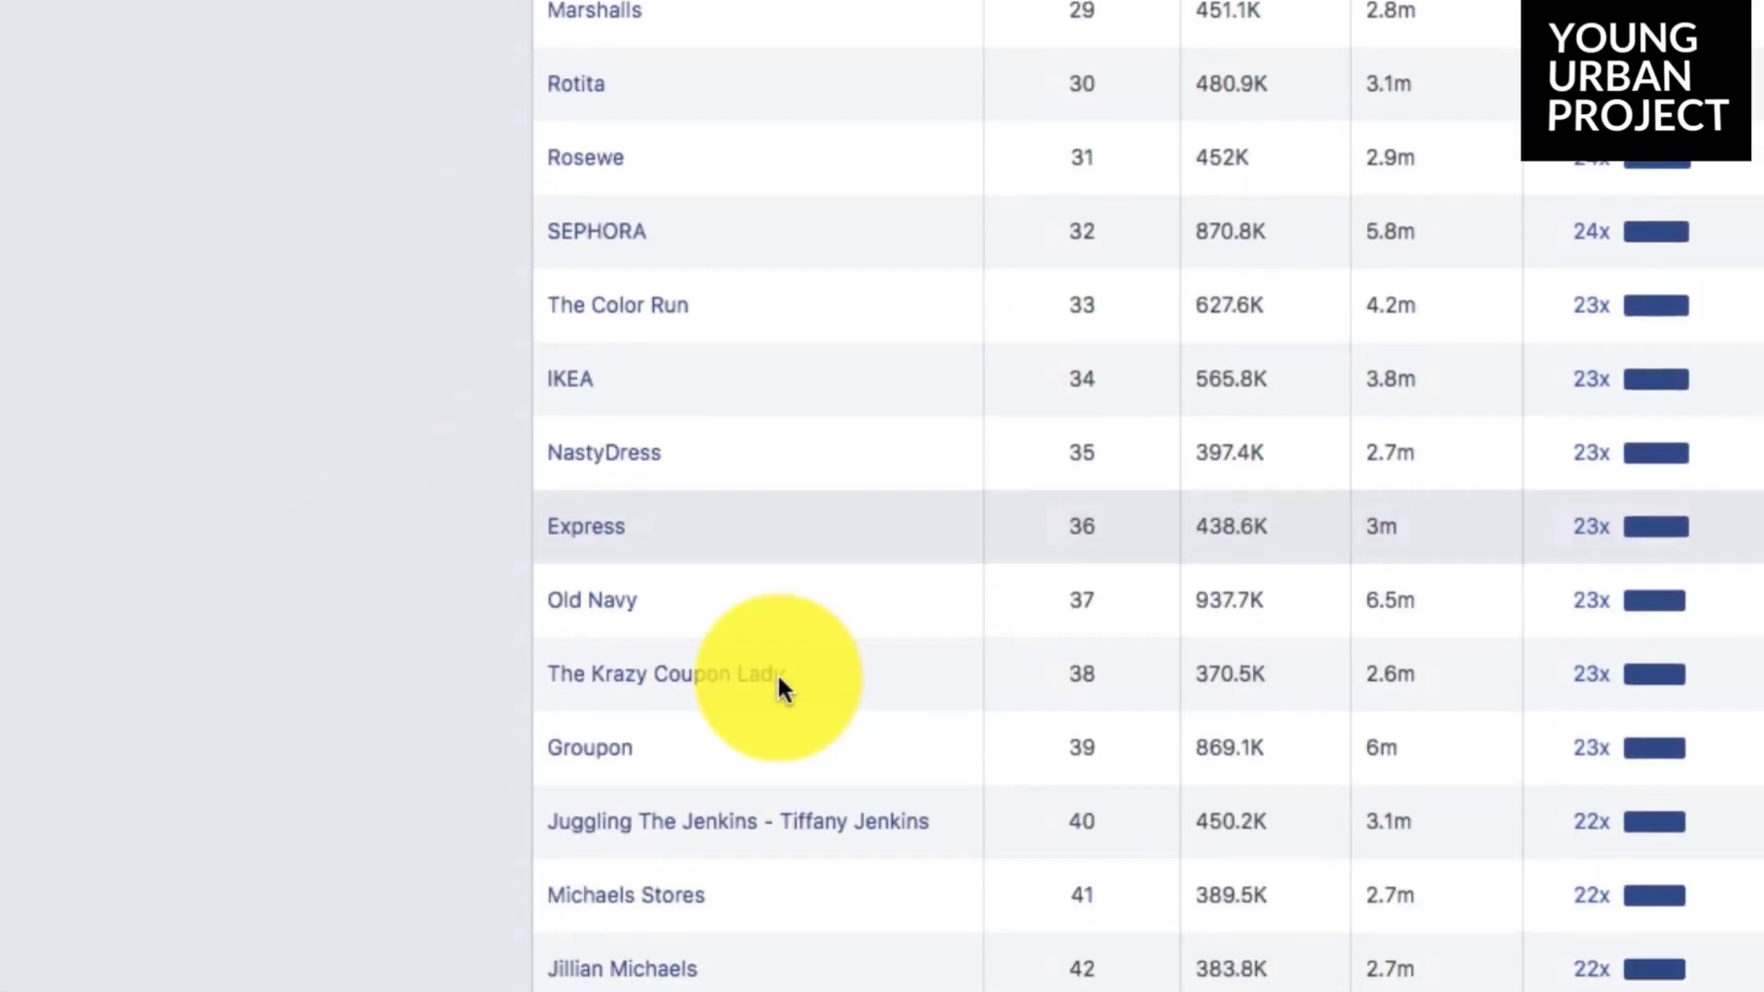
pyautogui.scroll(-7, 778, 680)
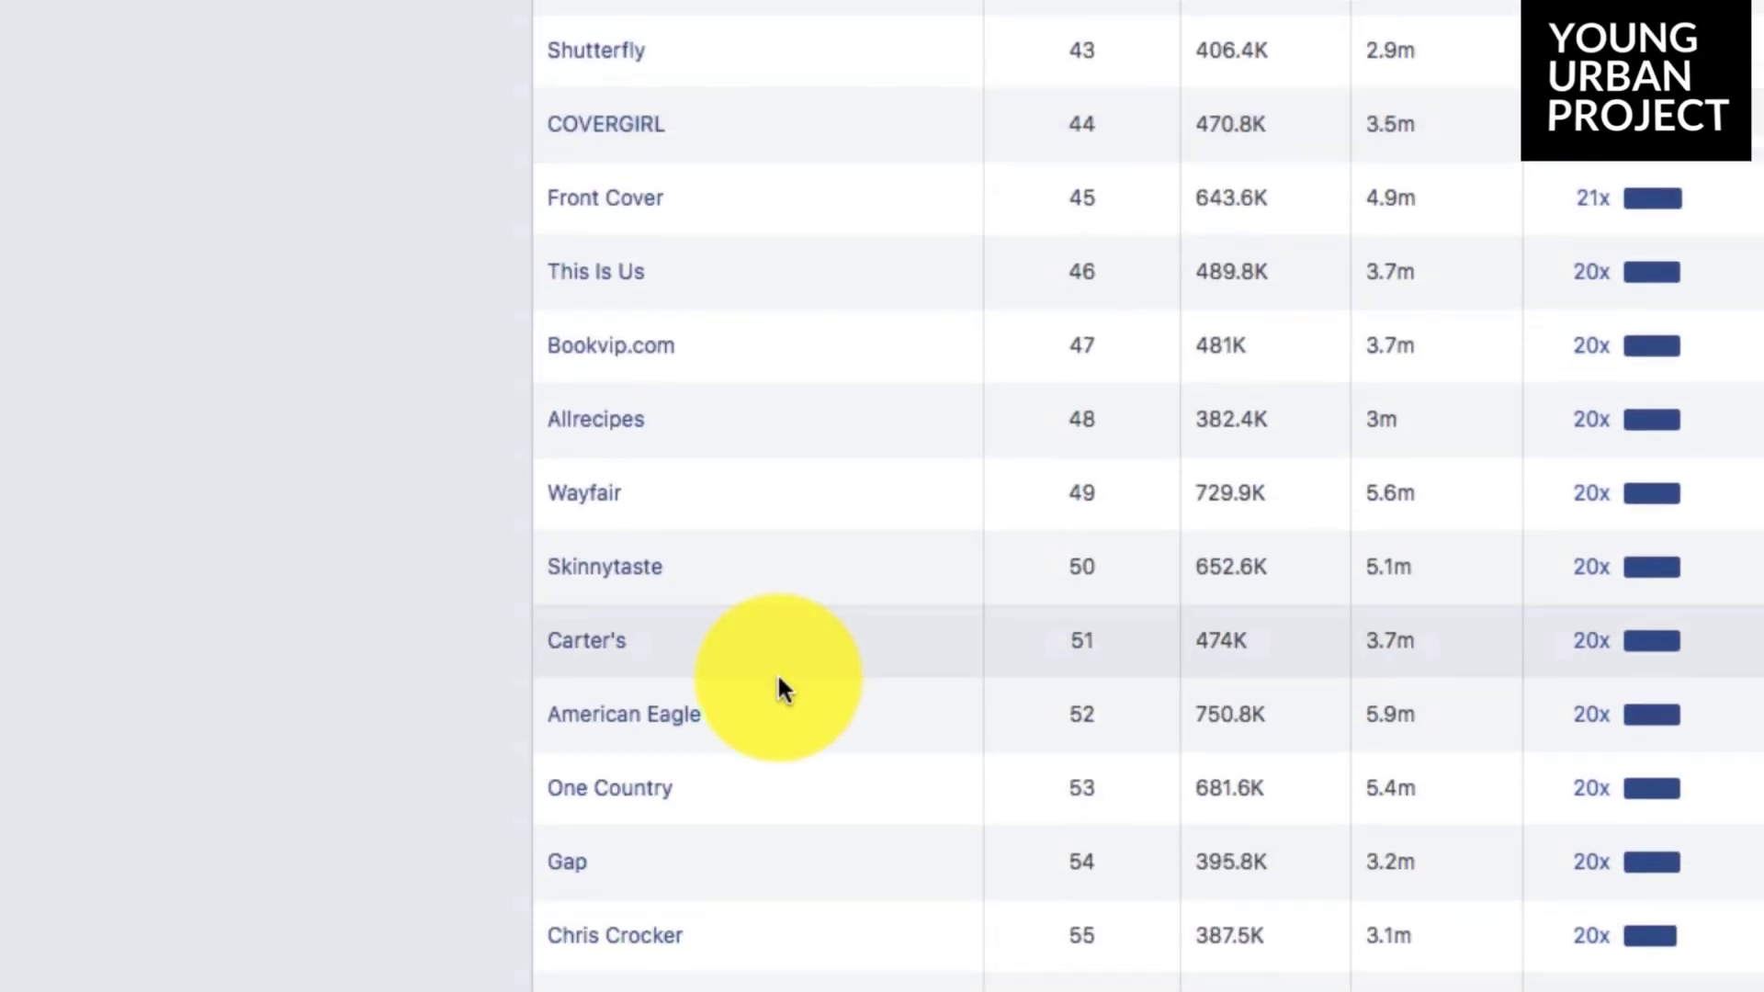
pyautogui.scroll(-2, 778, 682)
pyautogui.scroll(-3, 778, 682)
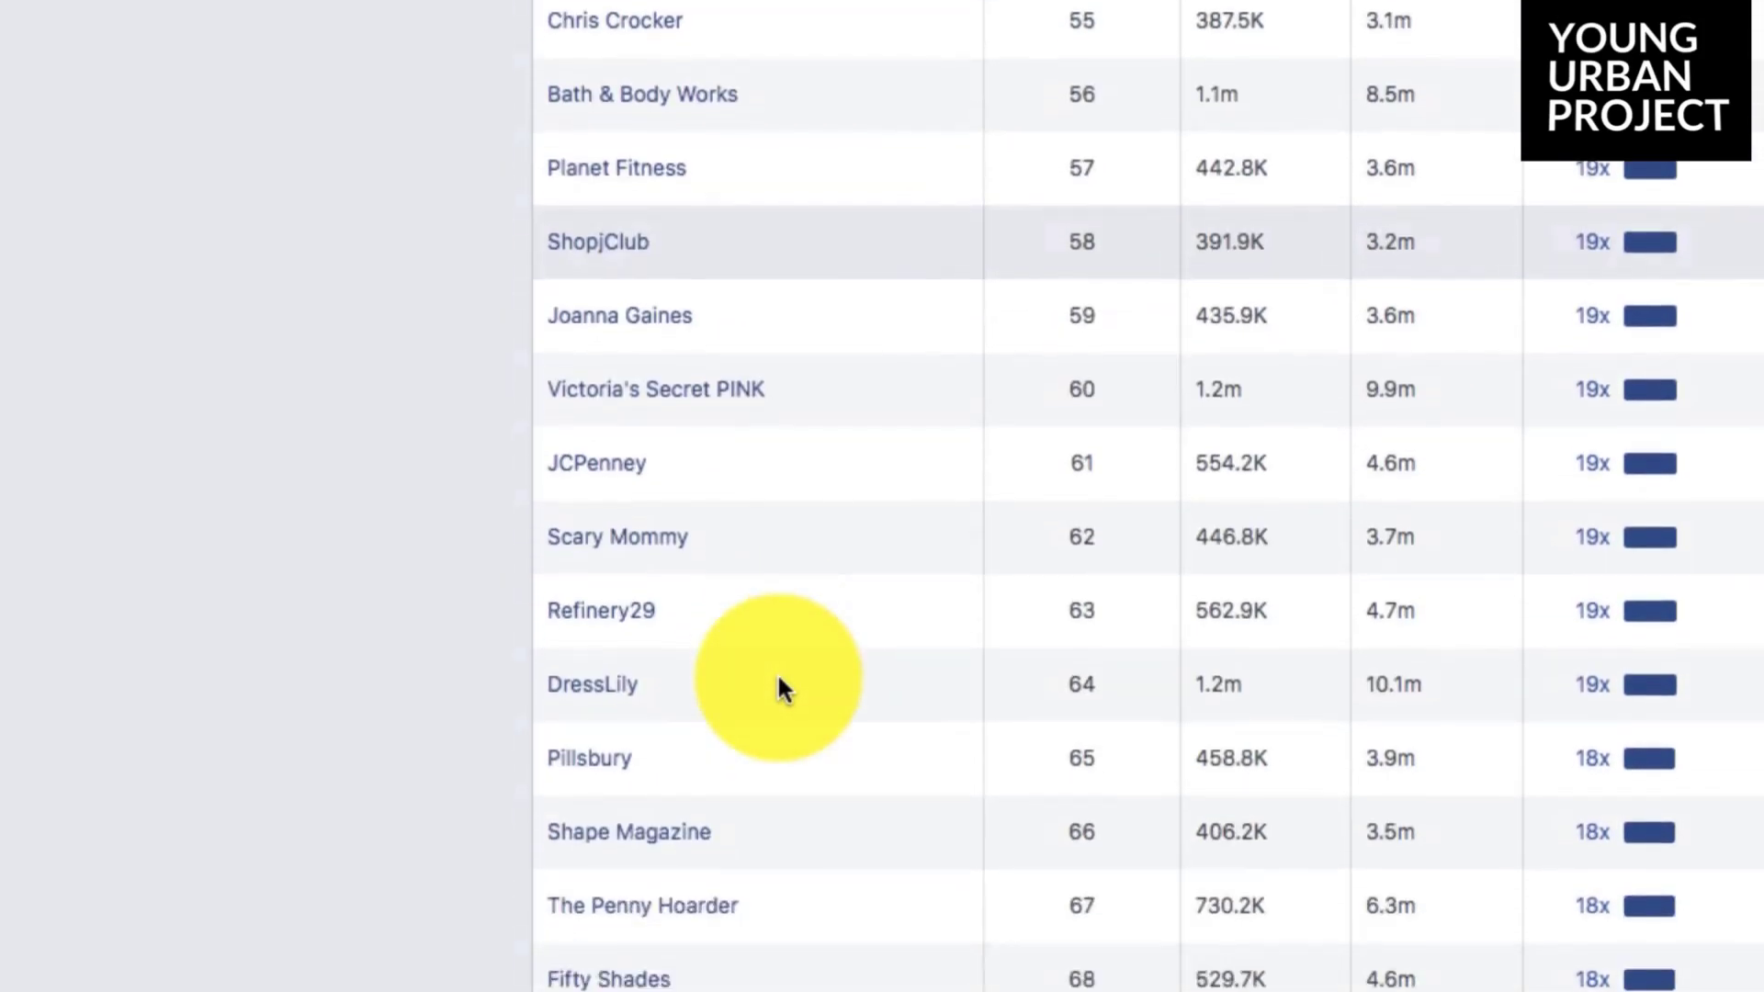
pyautogui.scroll(-1, 777, 680)
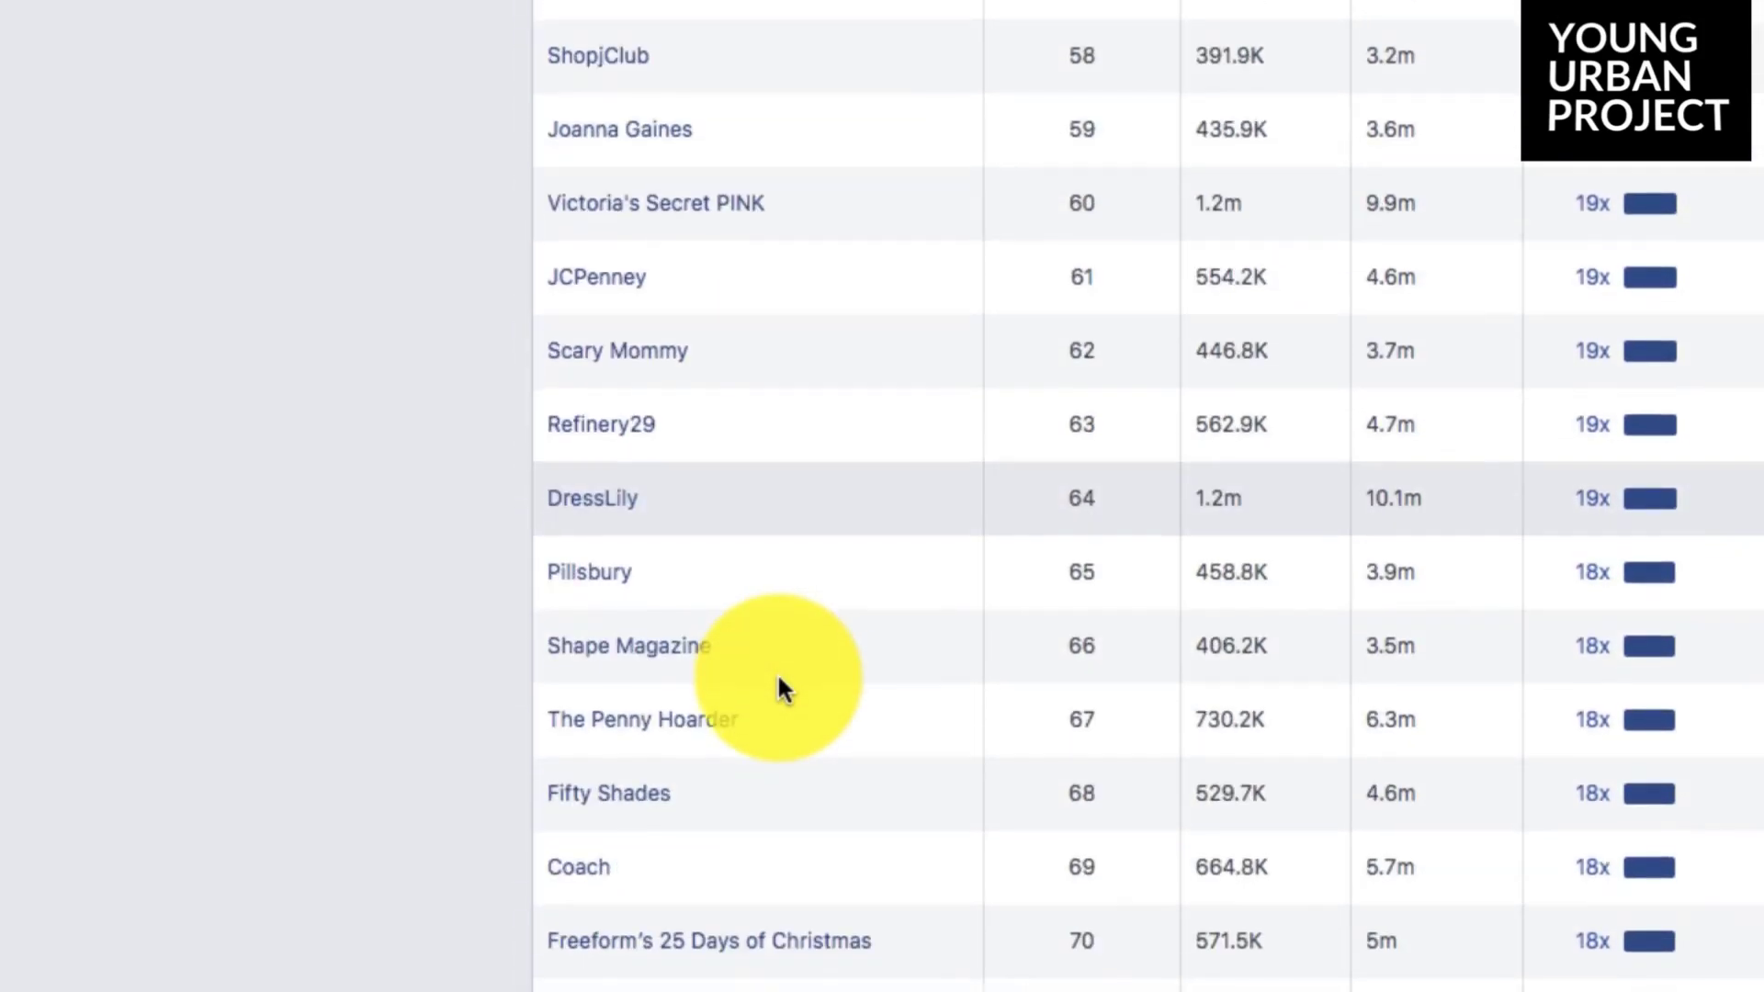
# Step: Look over the Shape magazine homepage as a competitor page
pyautogui.moveTo(633, 681)
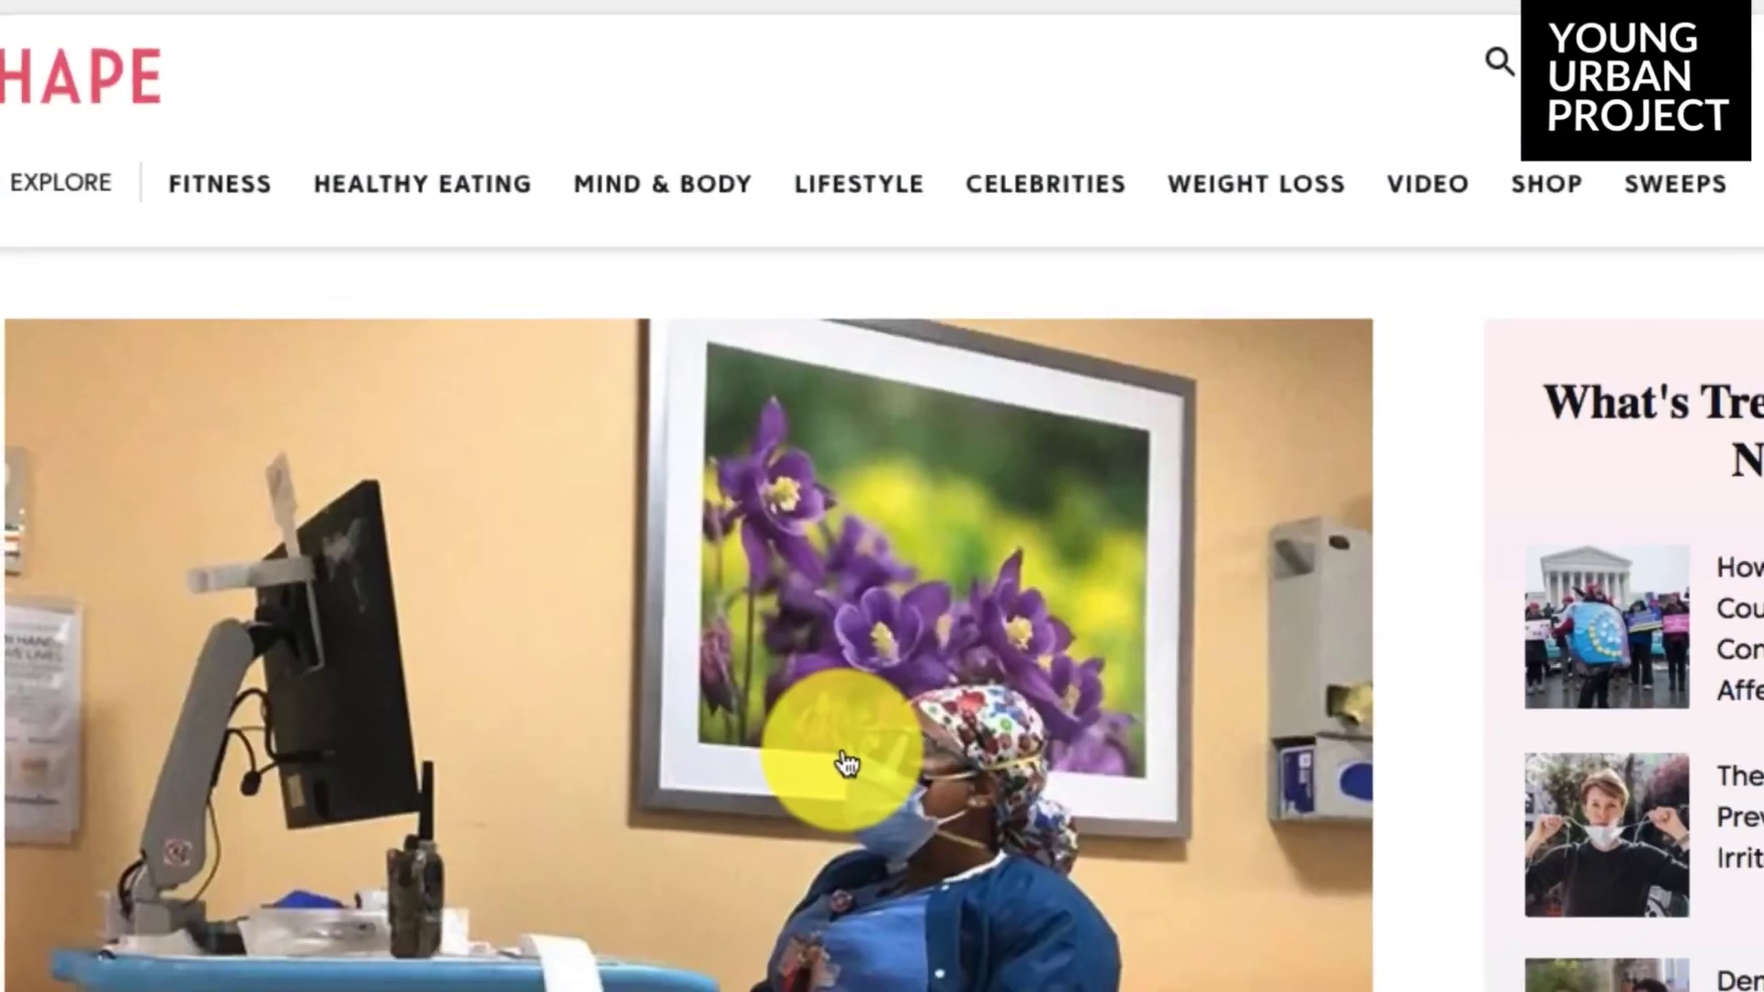
pyautogui.scroll(-5, 990, 365)
pyautogui.scroll(8, 965, 363)
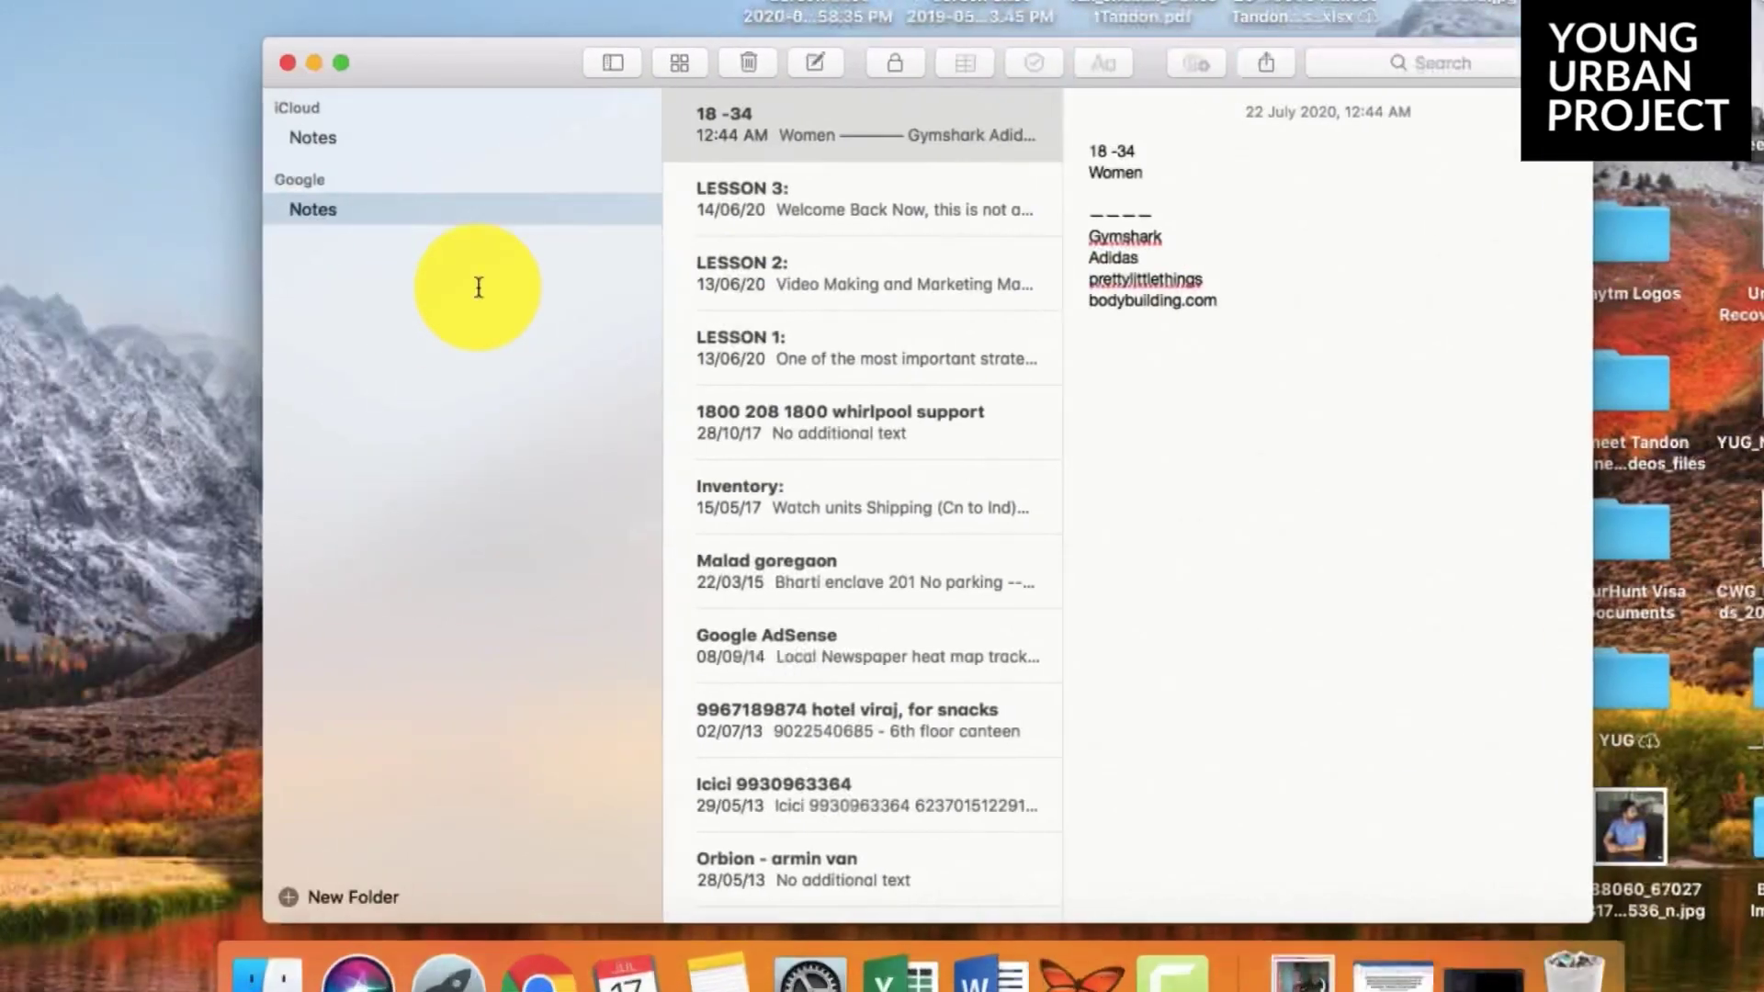
# Step: Add 'shape magazine' under bodybuilding.com and place the caret on a new line below it
pyautogui.write('shape ')
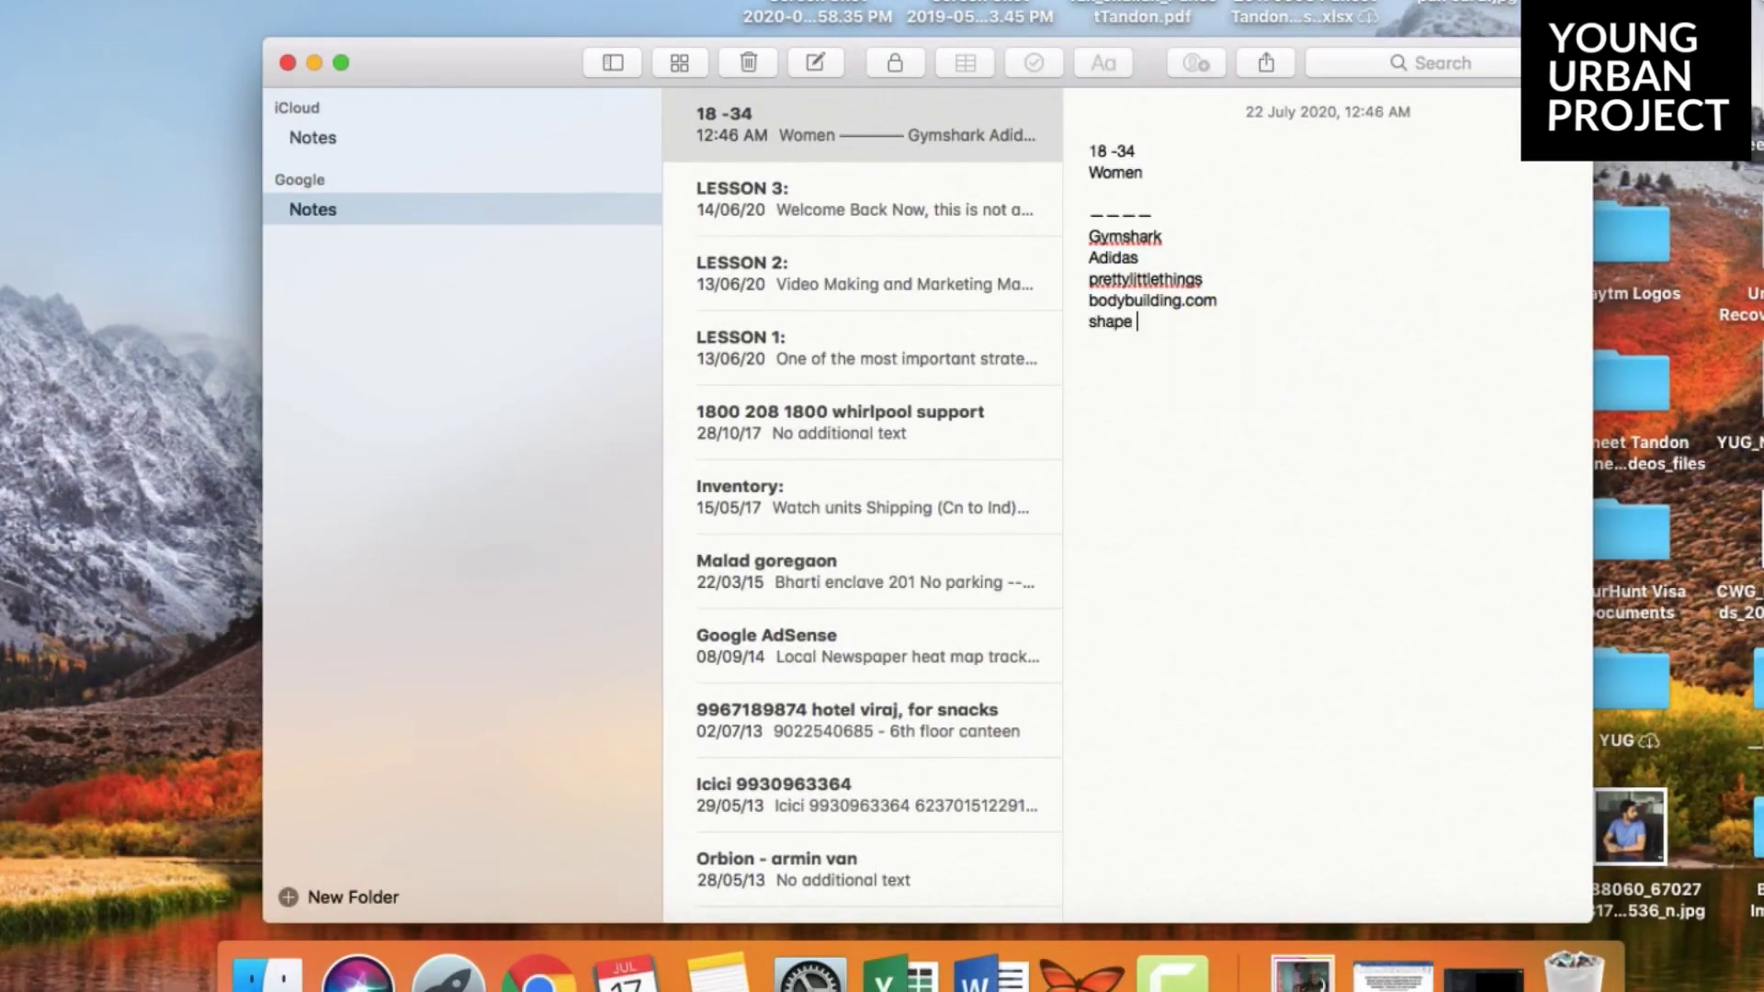
pyautogui.write('magazine')
pyautogui.press('Return')
pyautogui.press('Return')
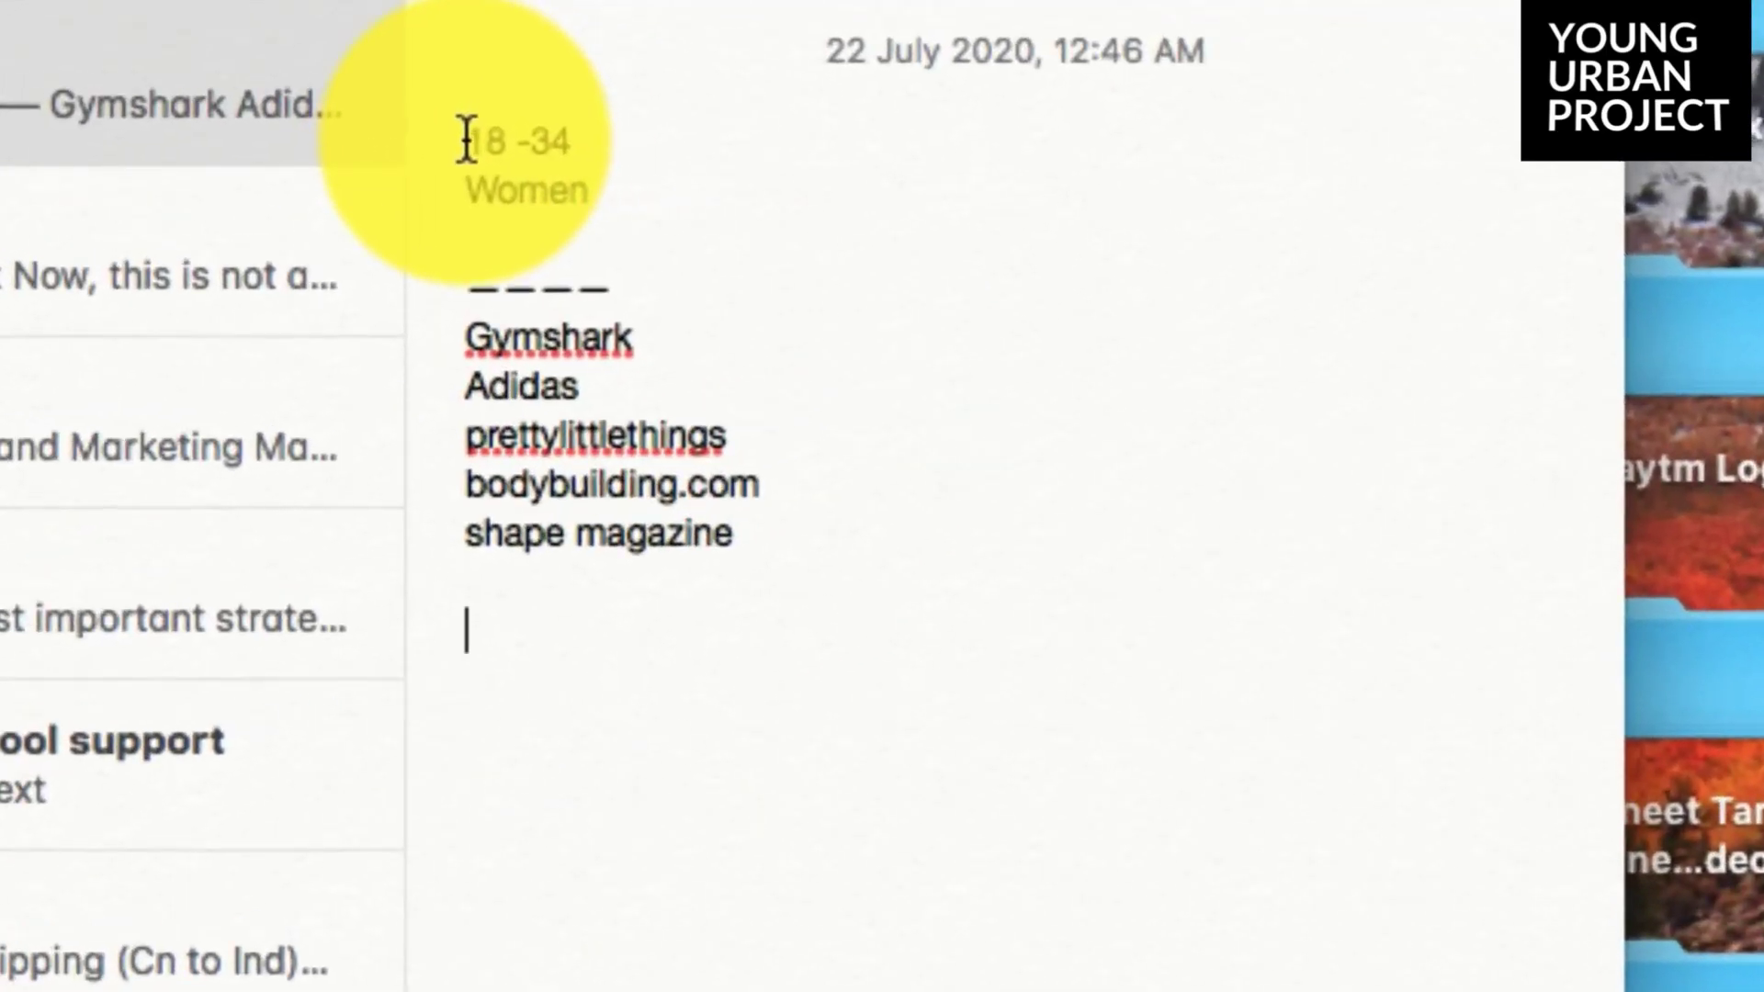
pyautogui.moveTo(467, 139); pyautogui.dragTo(681, 628)
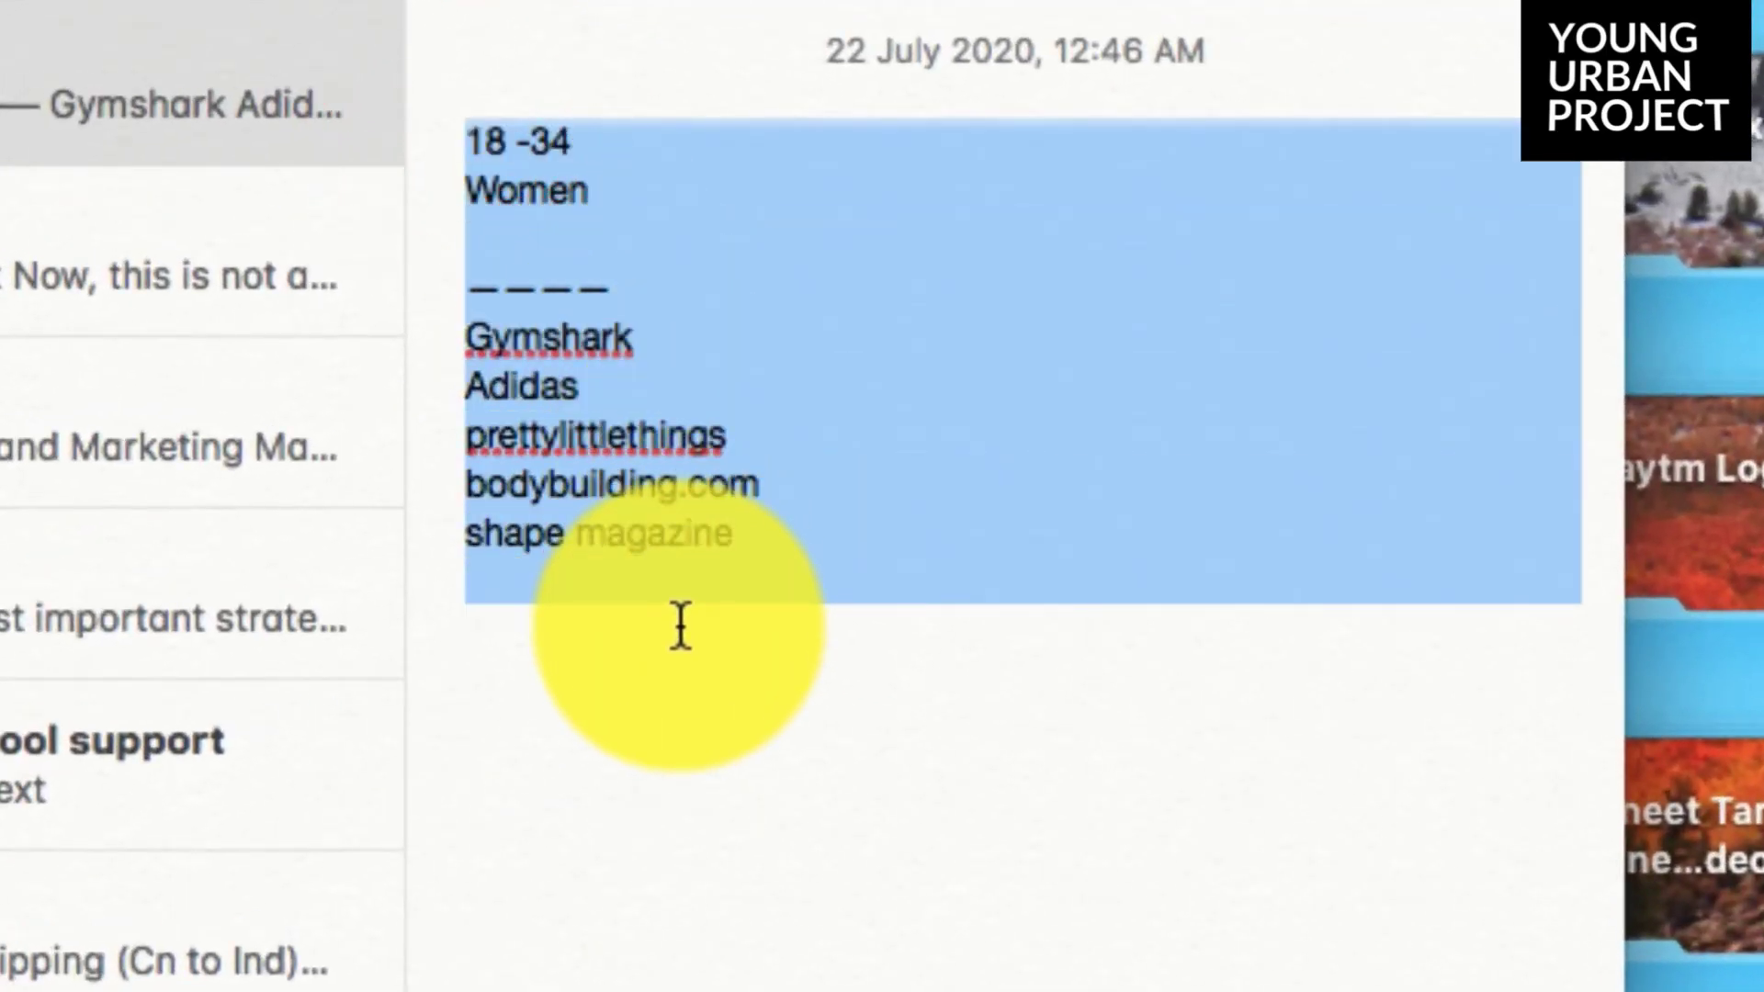
pyautogui.click(547, 611)
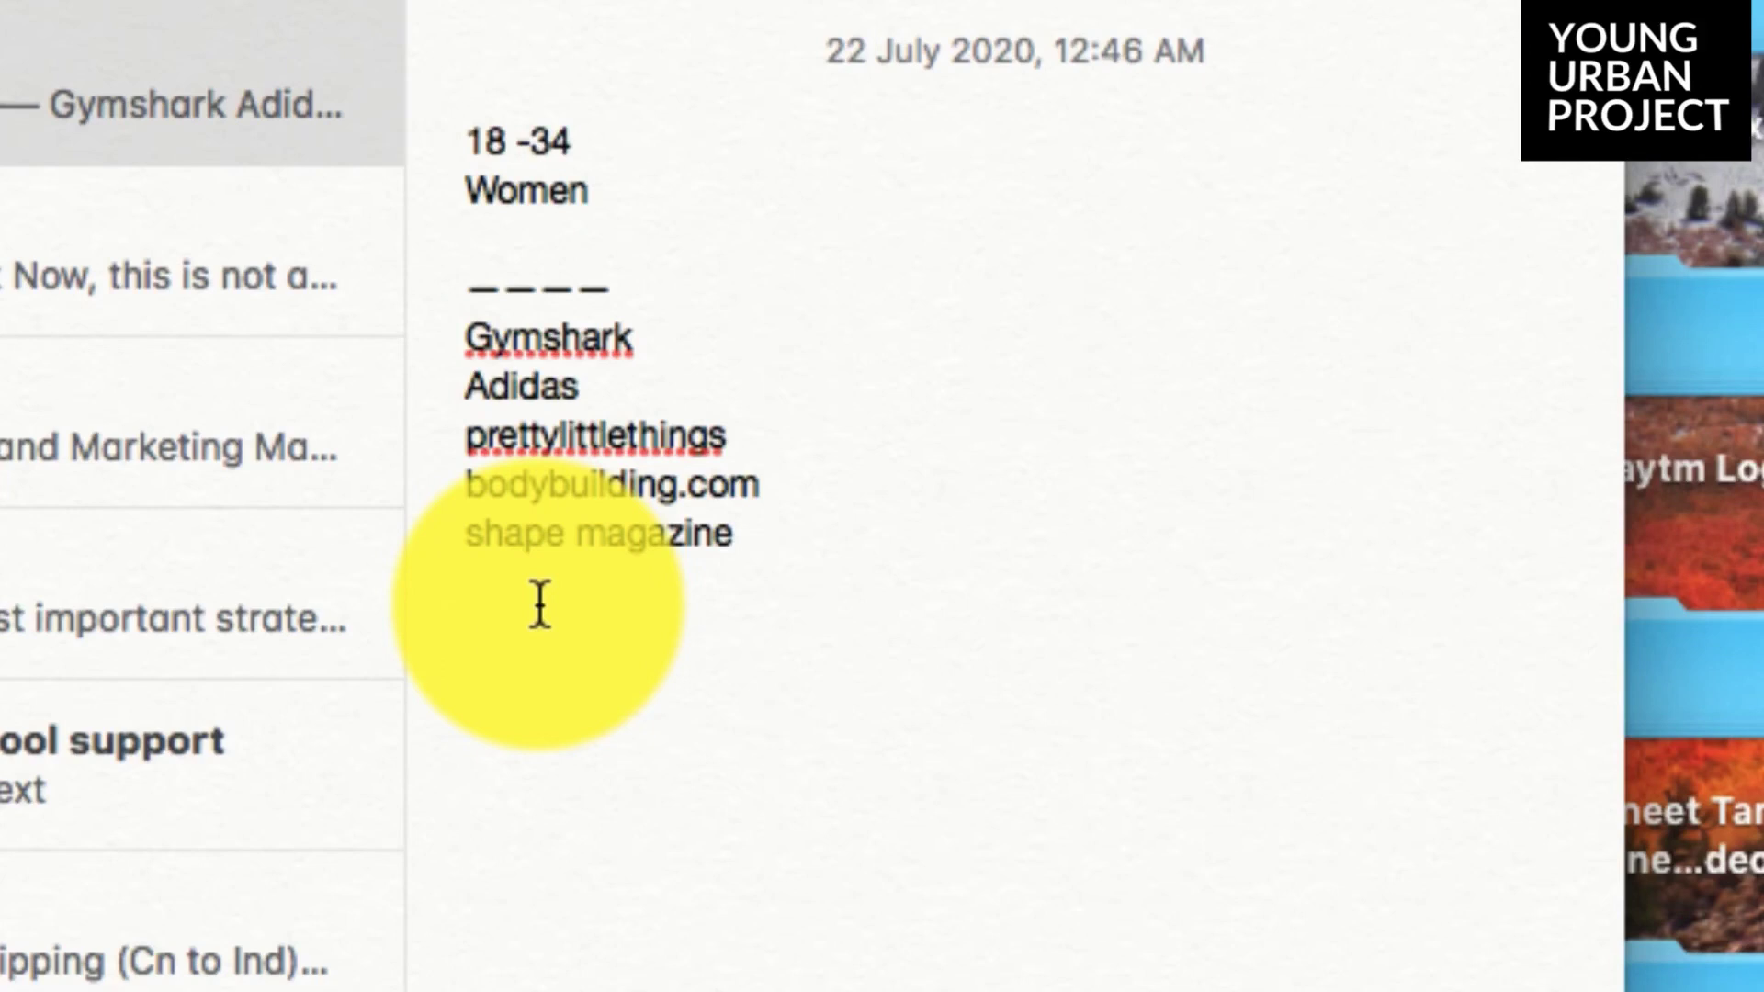
pyautogui.moveTo(467, 137); pyautogui.dragTo(795, 614)
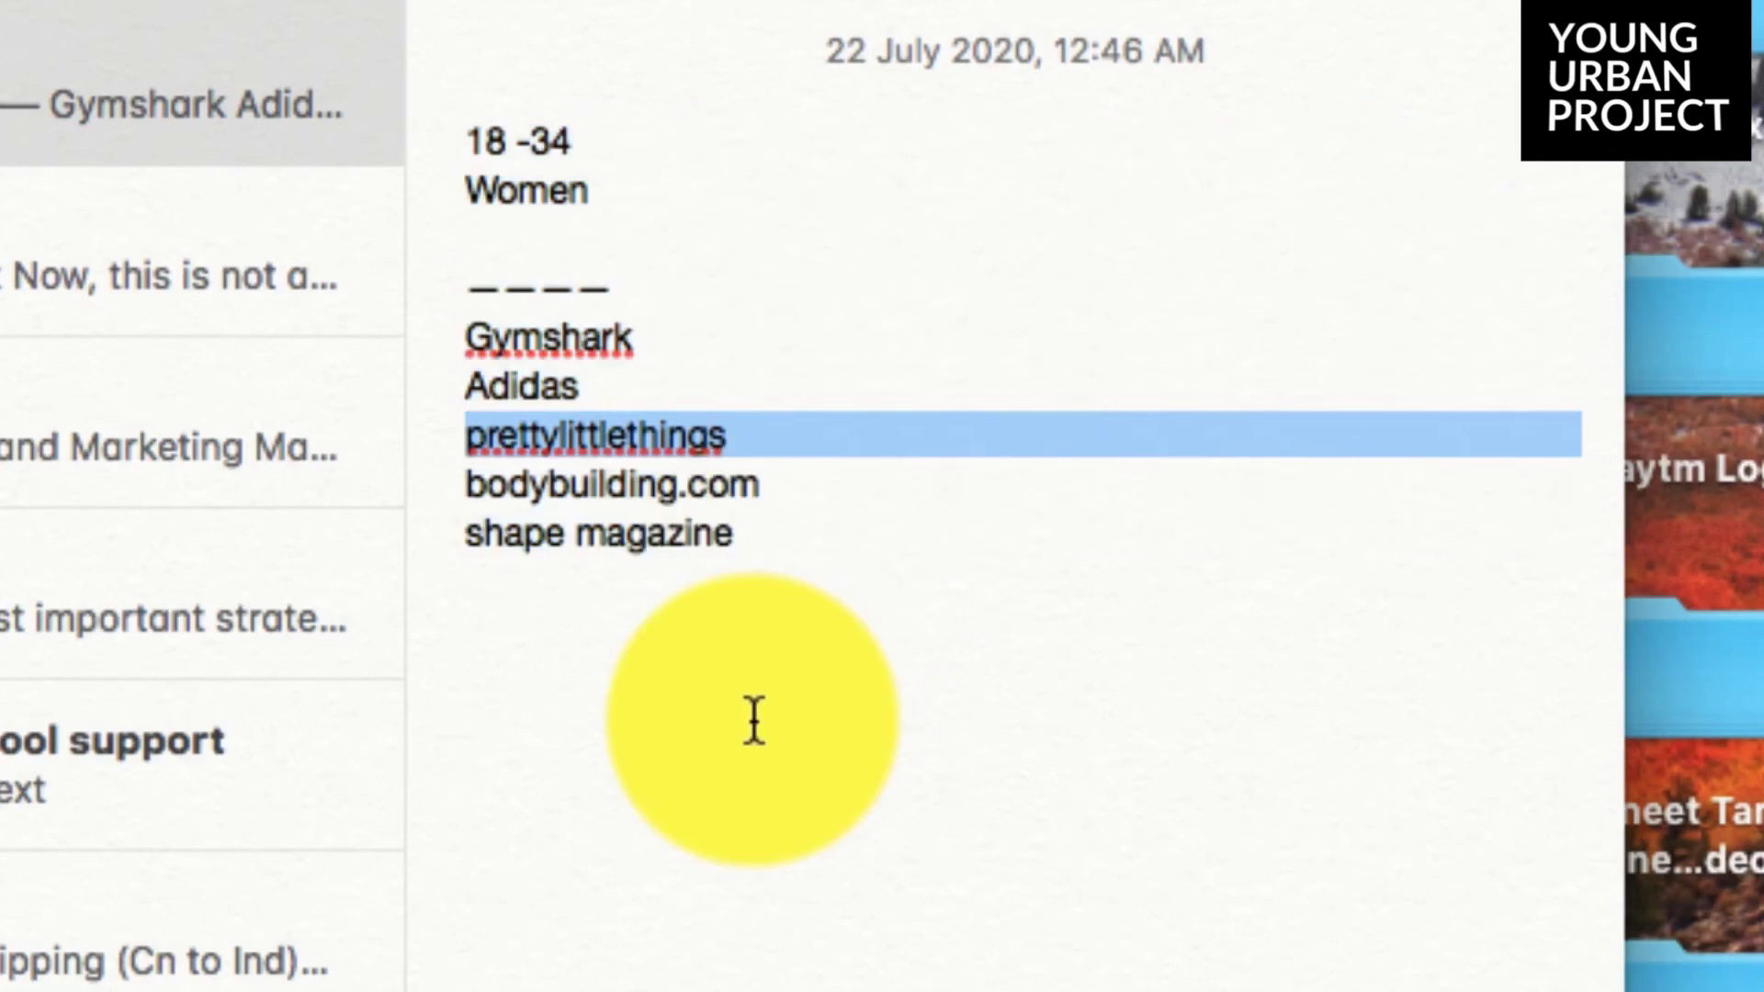
pyautogui.click(753, 721)
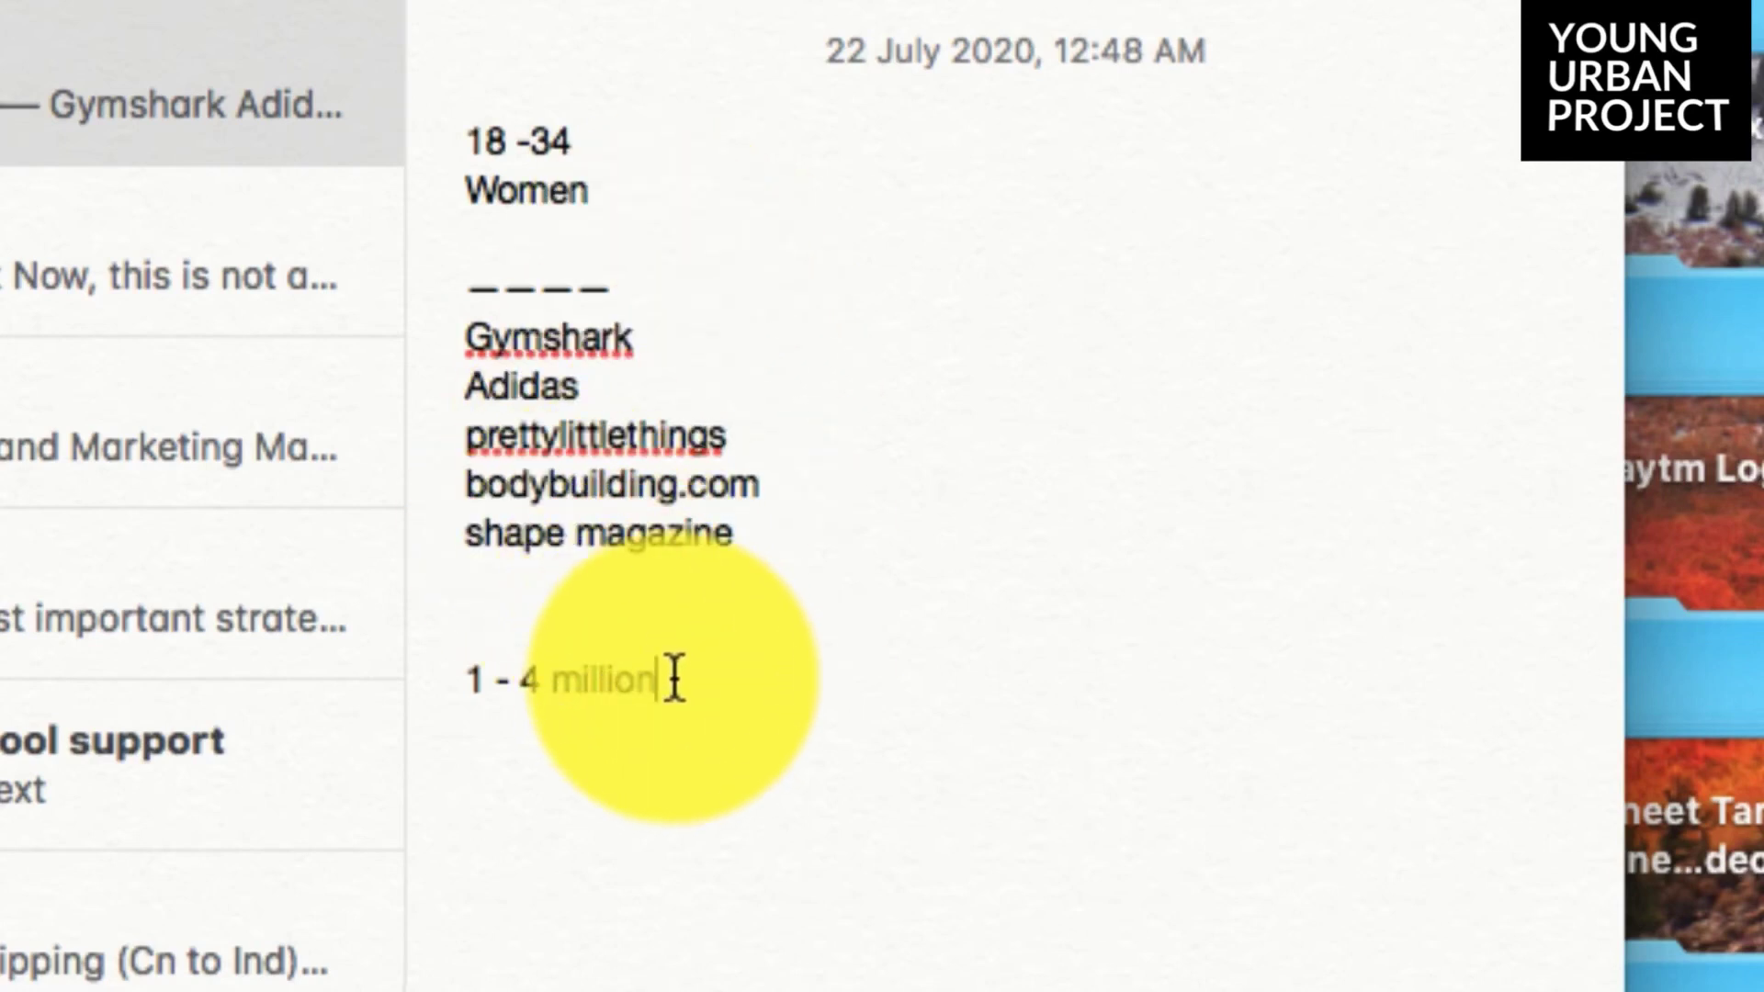
# Step: Highlight the note's age, gender, competitor and 1 - 4 million lines in turn to review them
pyautogui.moveTo(673, 678); pyautogui.dragTo(464, 682)
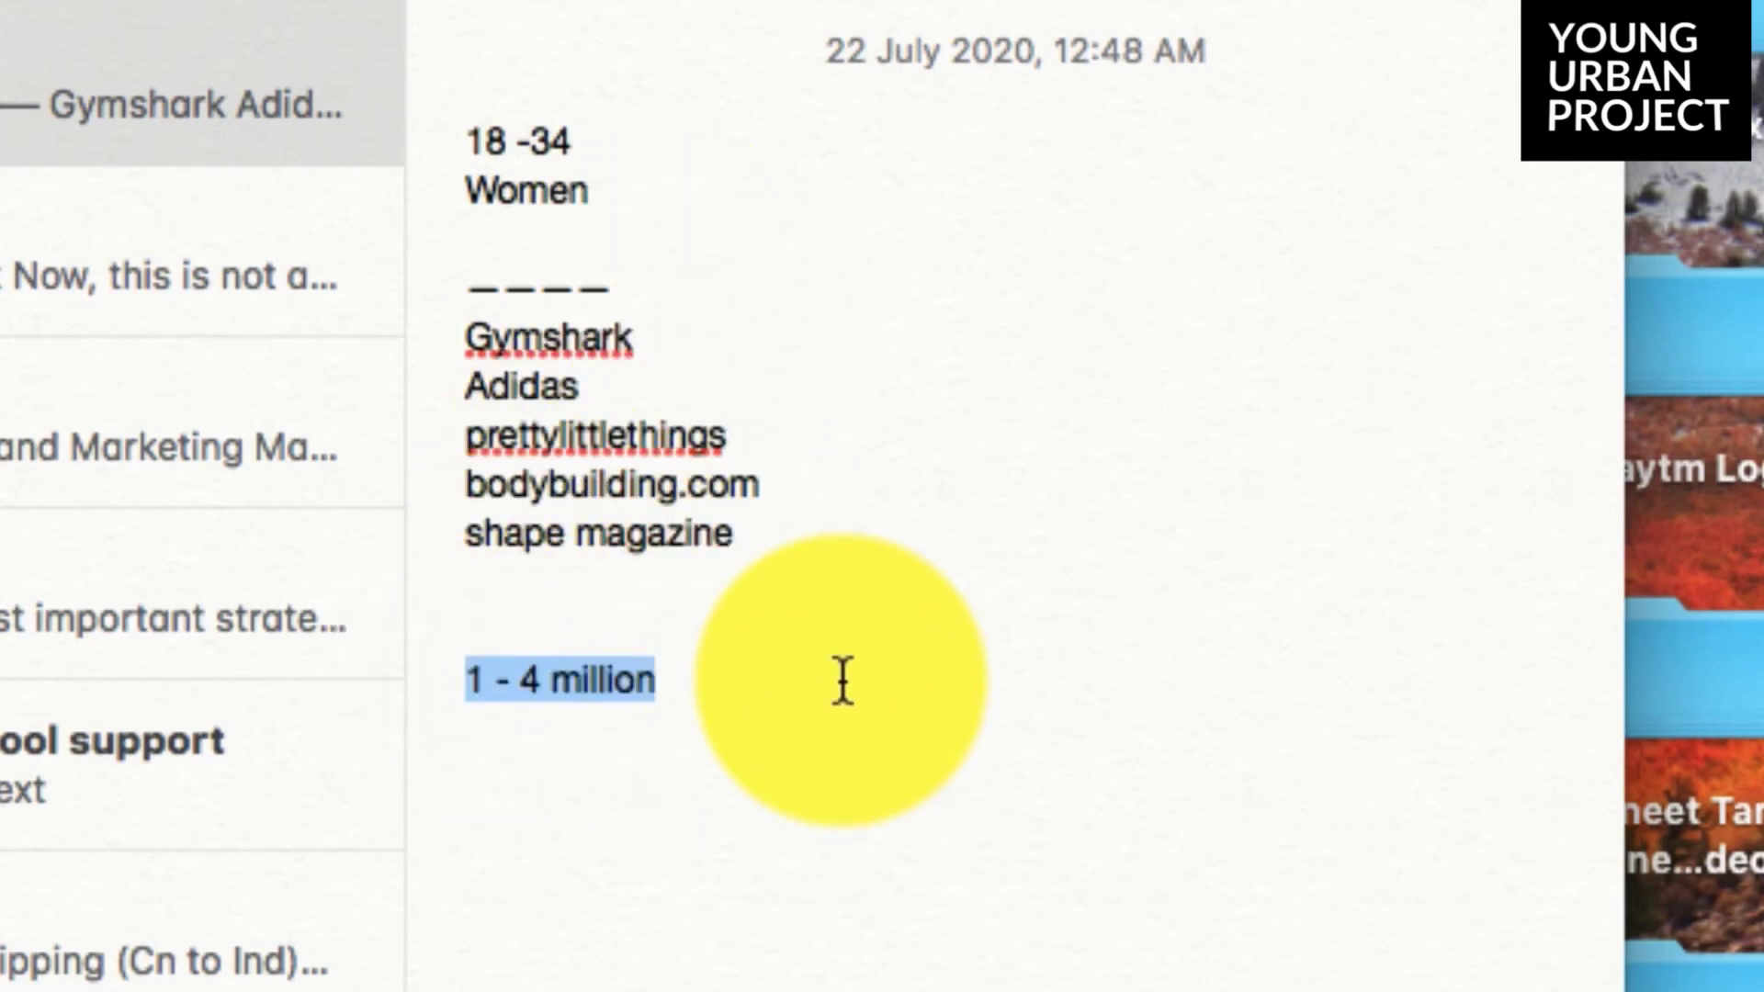
pyautogui.moveTo(462, 332); pyautogui.dragTo(753, 549)
pyautogui.moveTo(464, 140); pyautogui.dragTo(783, 314)
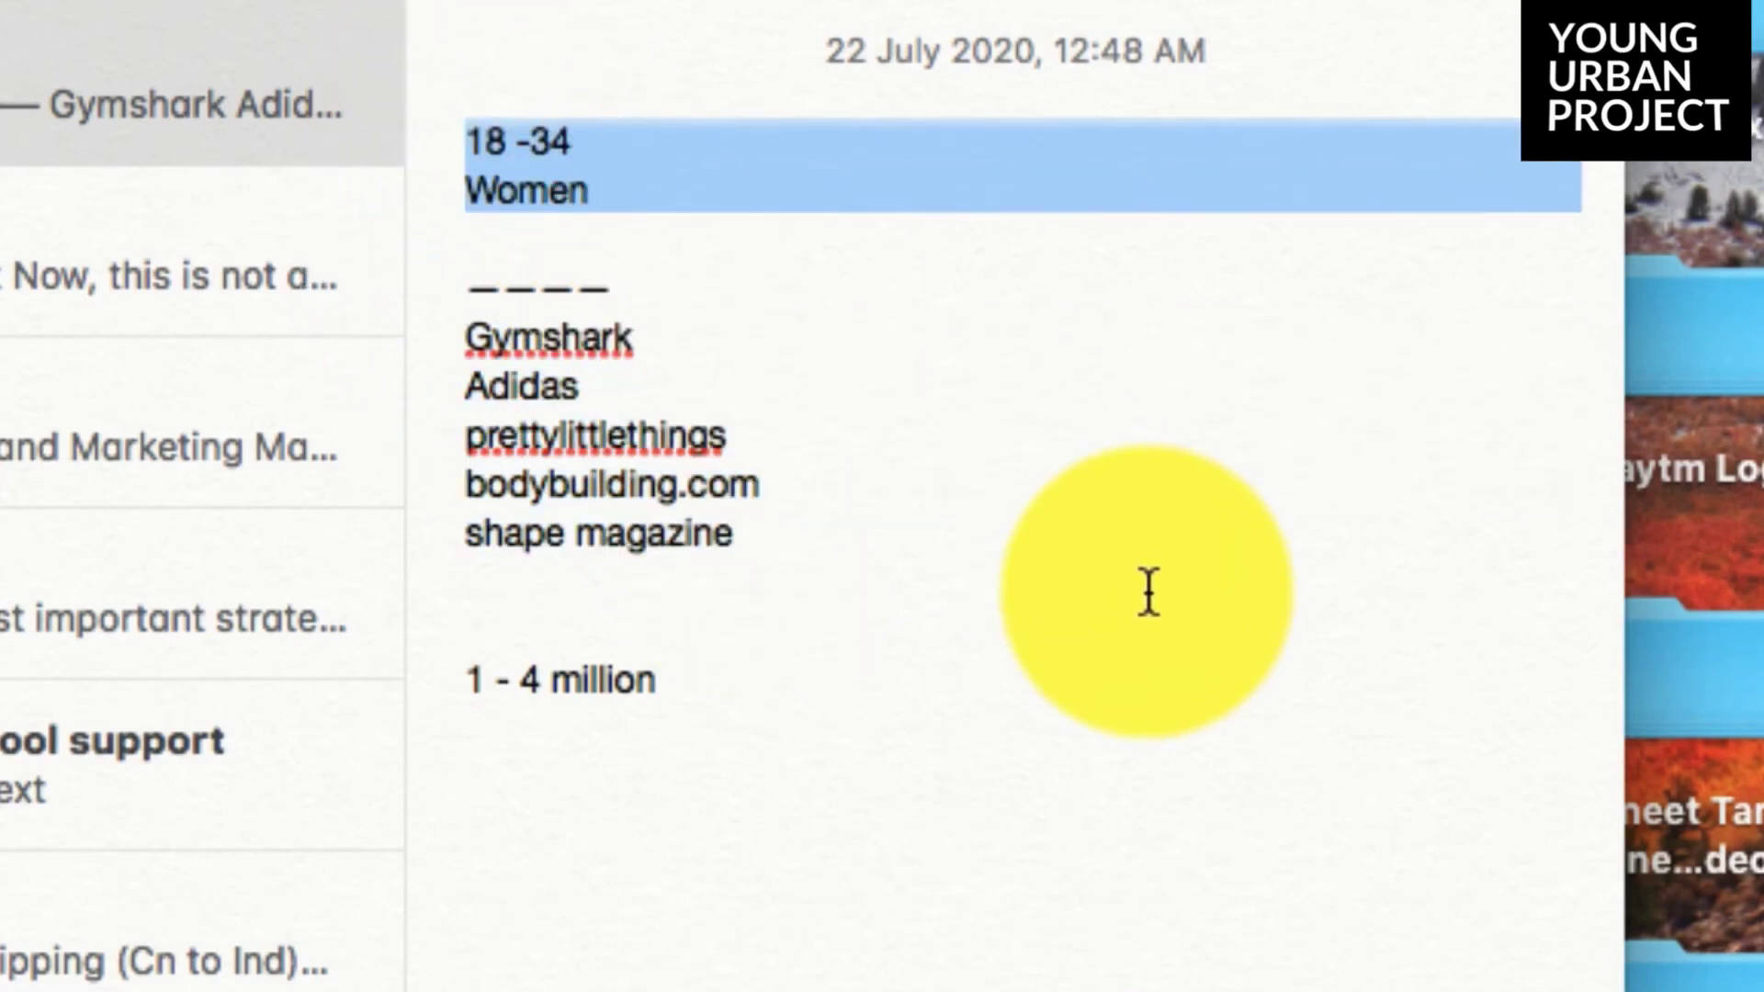
pyautogui.click(1148, 592)
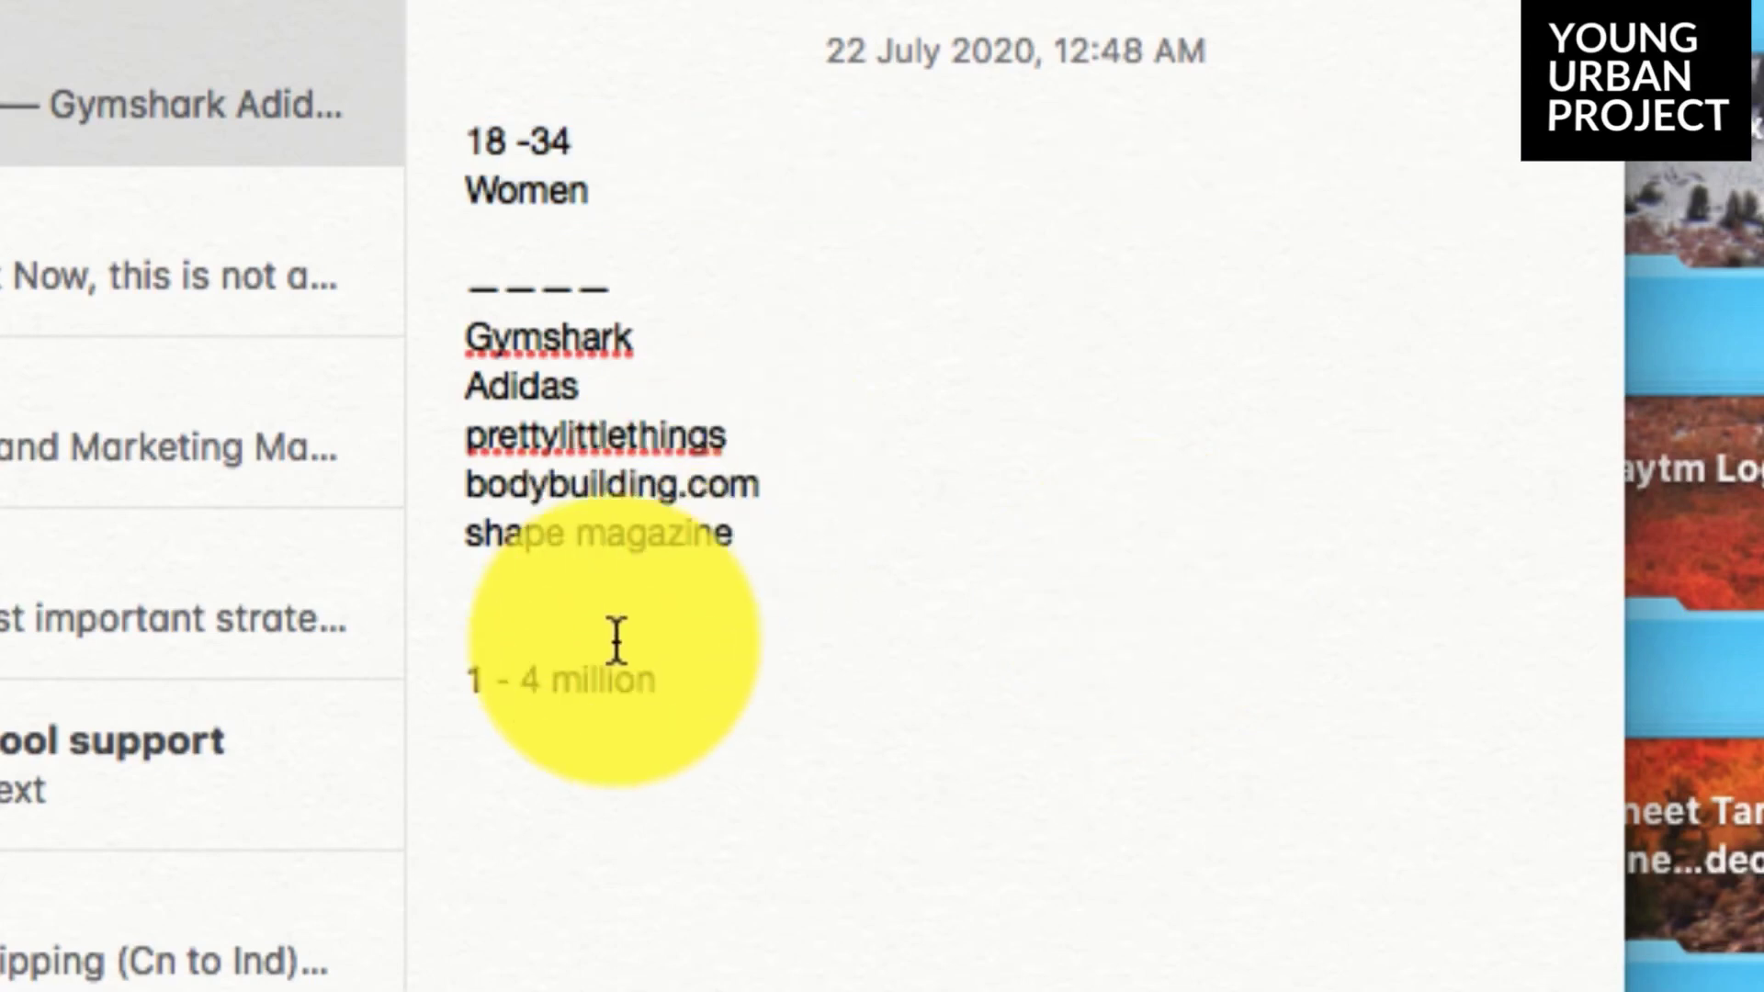
pyautogui.tripleClick(570, 680)
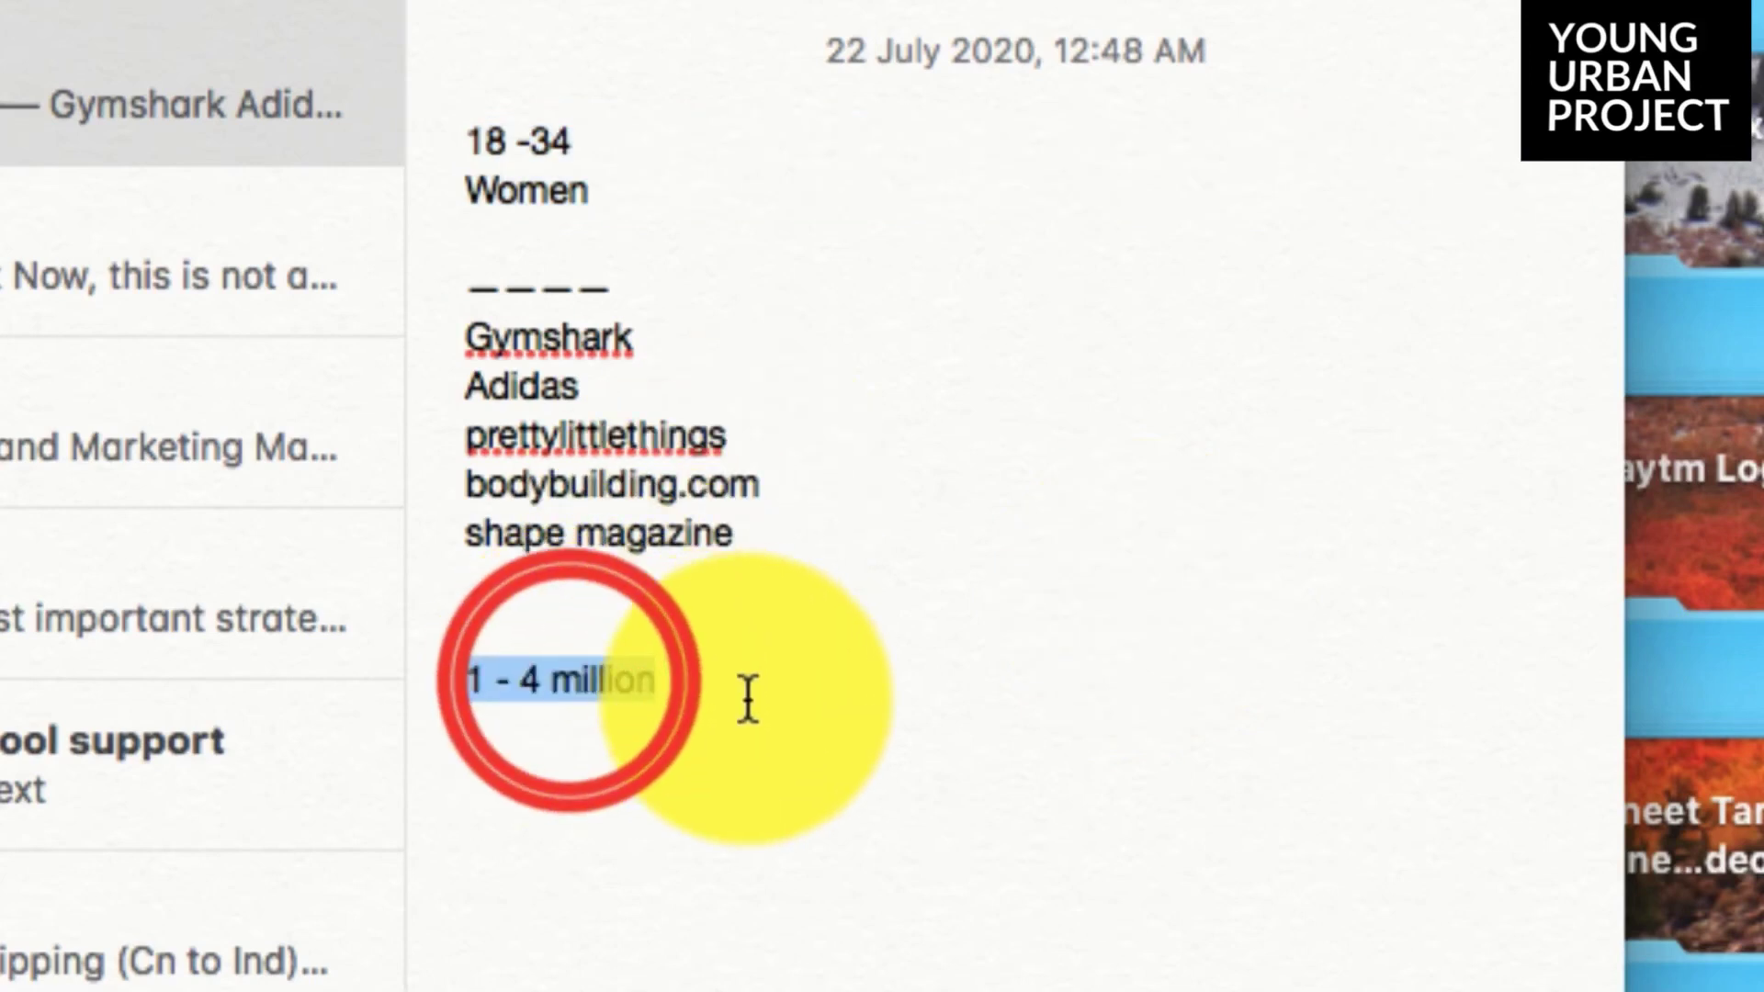
# Step: Add blank lines above '1 - 4 million' and scroll the Athleisure Page Likes report
pyautogui.click(746, 563)
pyautogui.press('Return')
pyautogui.press('Return')
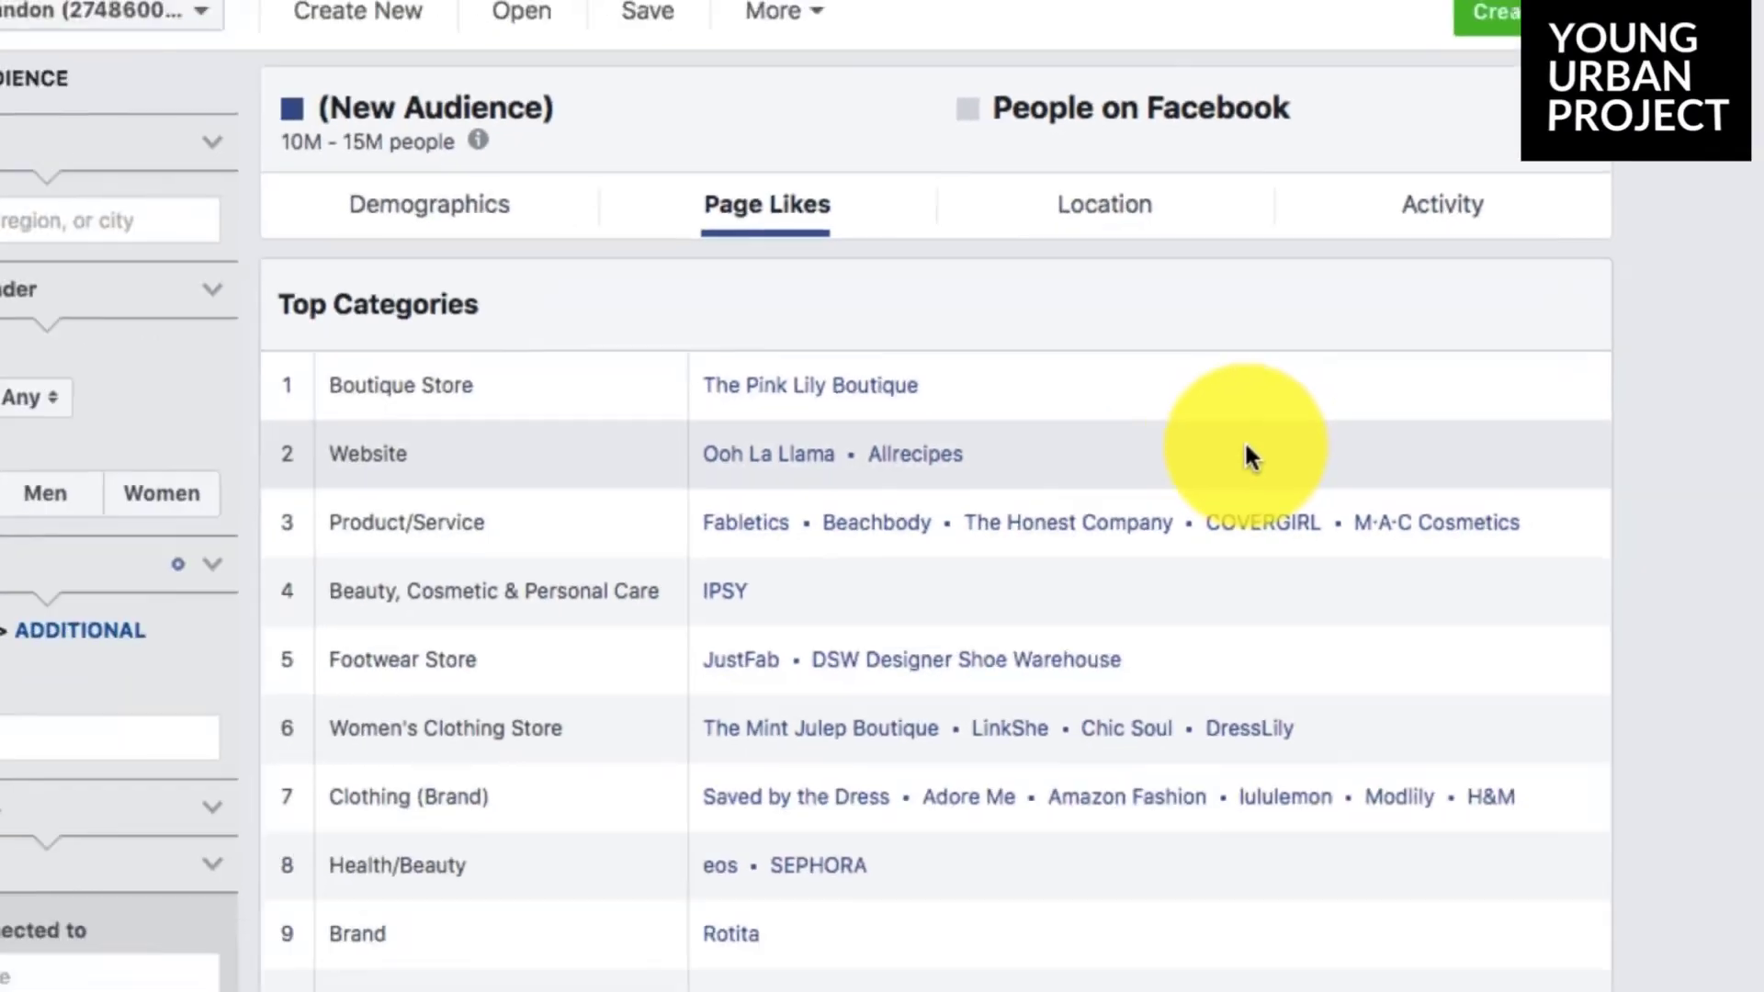
pyautogui.scroll(-6, 899, 549)
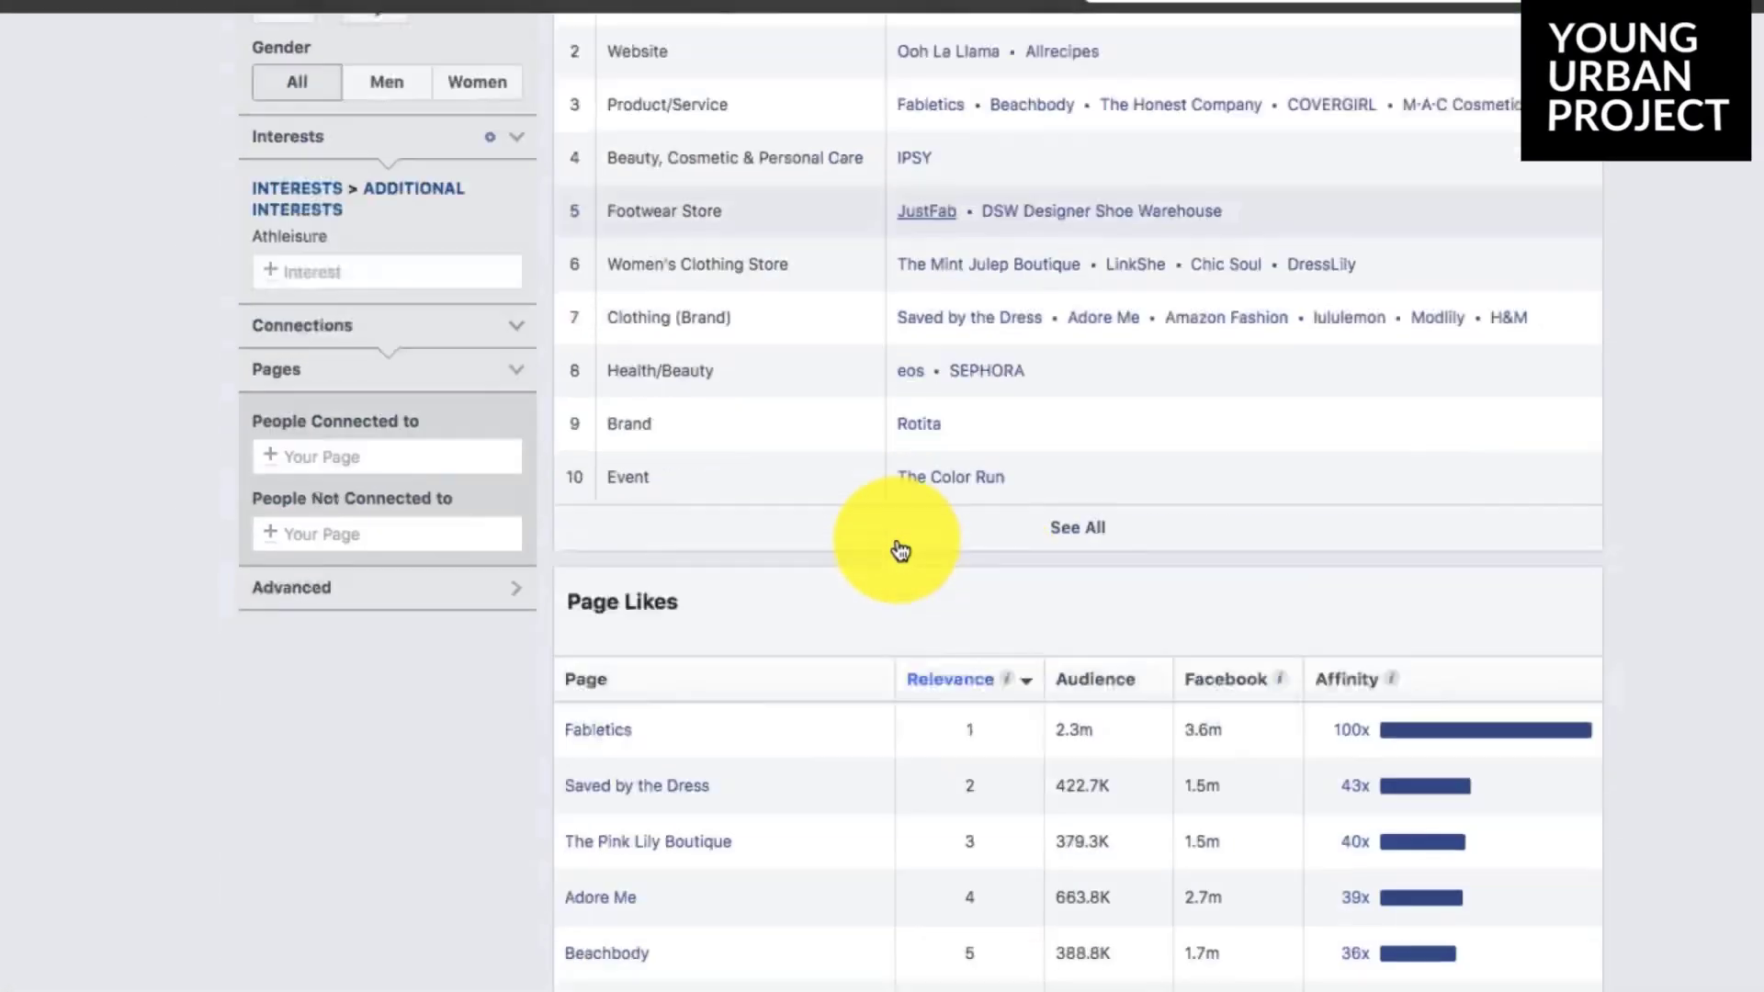